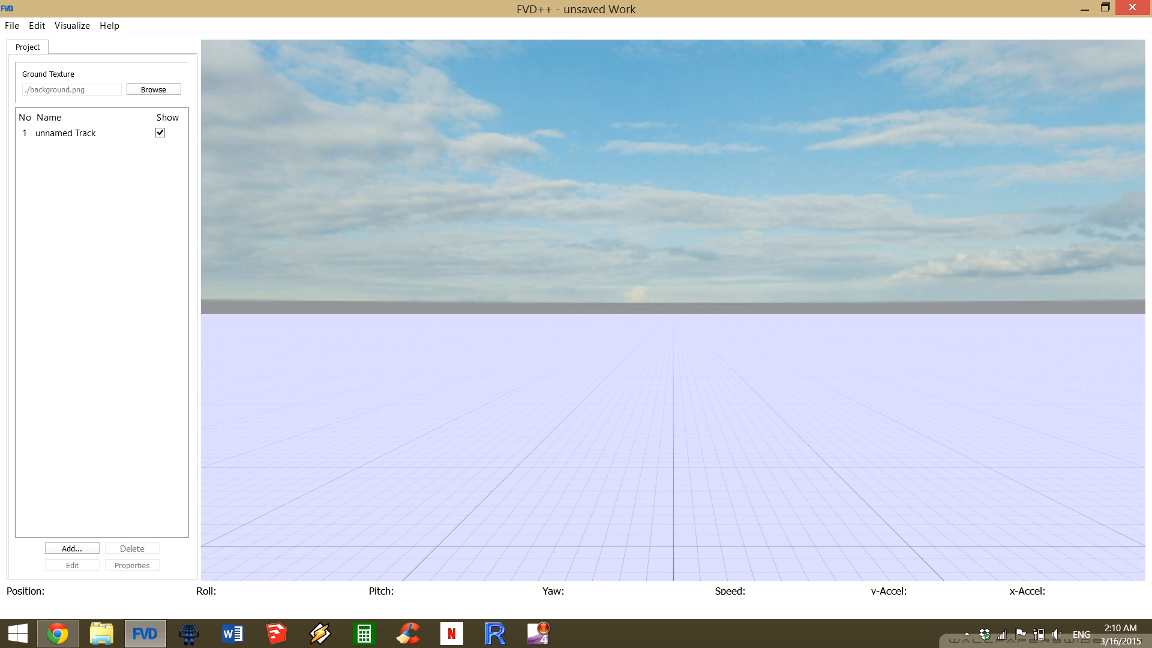
# Explore the empty 3D scene by looking around and flying the camera forward, backward, sideways, up and down.
pyautogui.moveTo(673, 310); pyautogui.dragTo(204, 303)
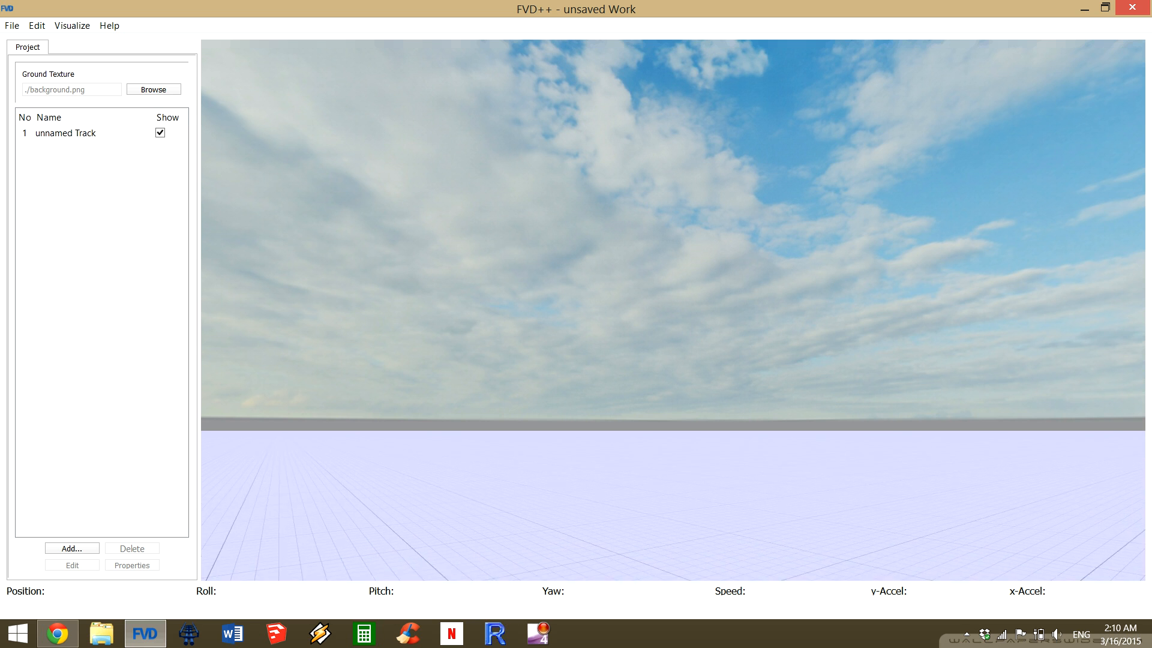
pyautogui.moveTo(673, 311); pyautogui.dragTo(442, 436)
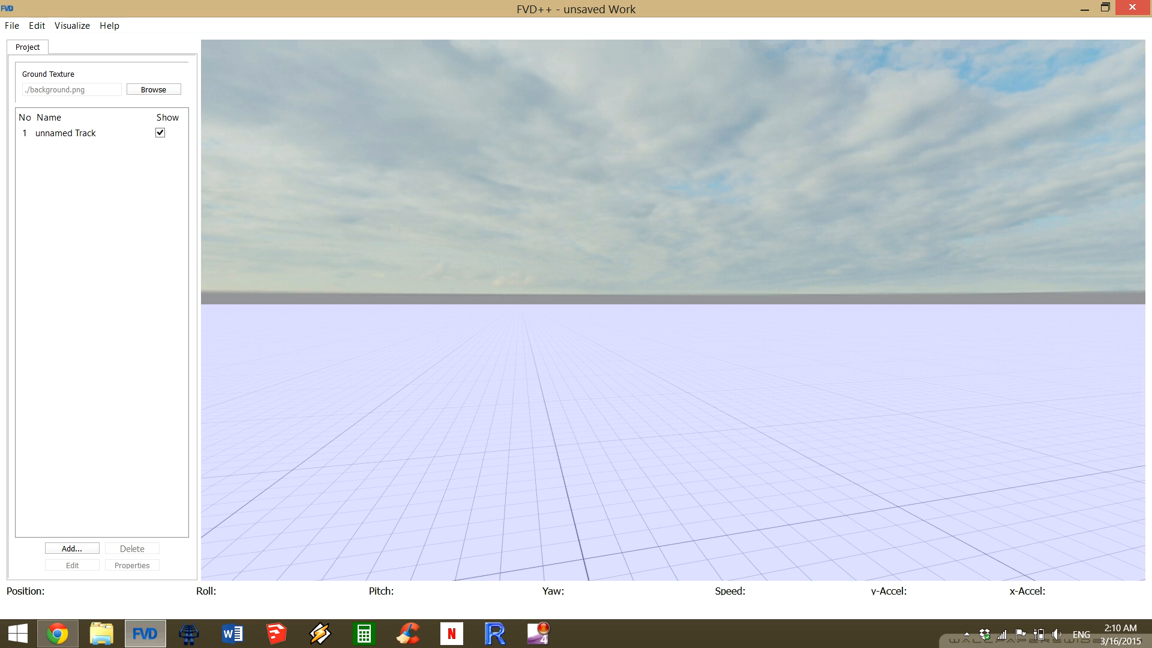
pyautogui.moveTo(443, 436); pyautogui.dragTo(373, 378)
pyautogui.press('w')
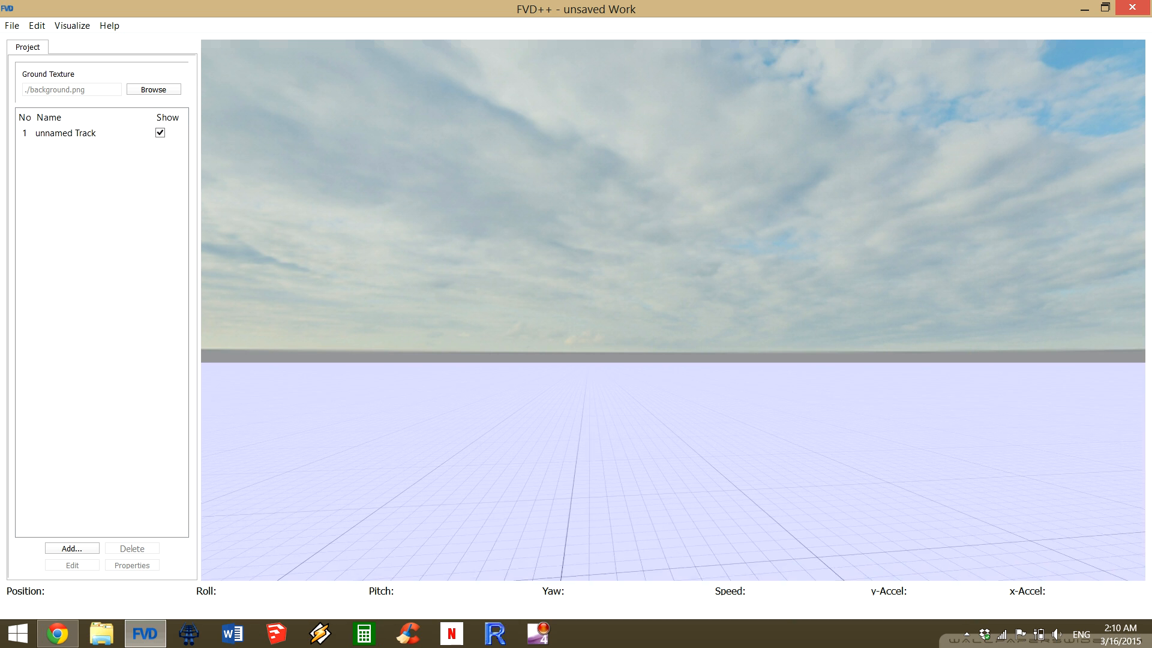
pyautogui.press('s')
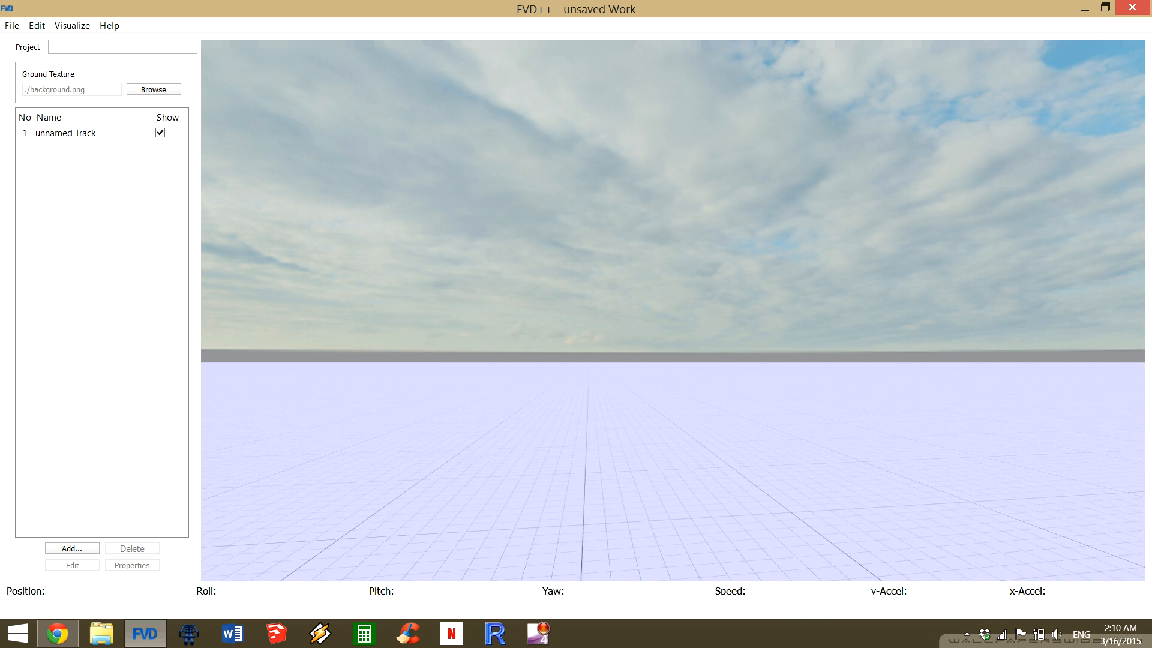
pyautogui.press('s')
pyautogui.press('s')
pyautogui.press('s')
pyautogui.press('w')
pyautogui.press('d')
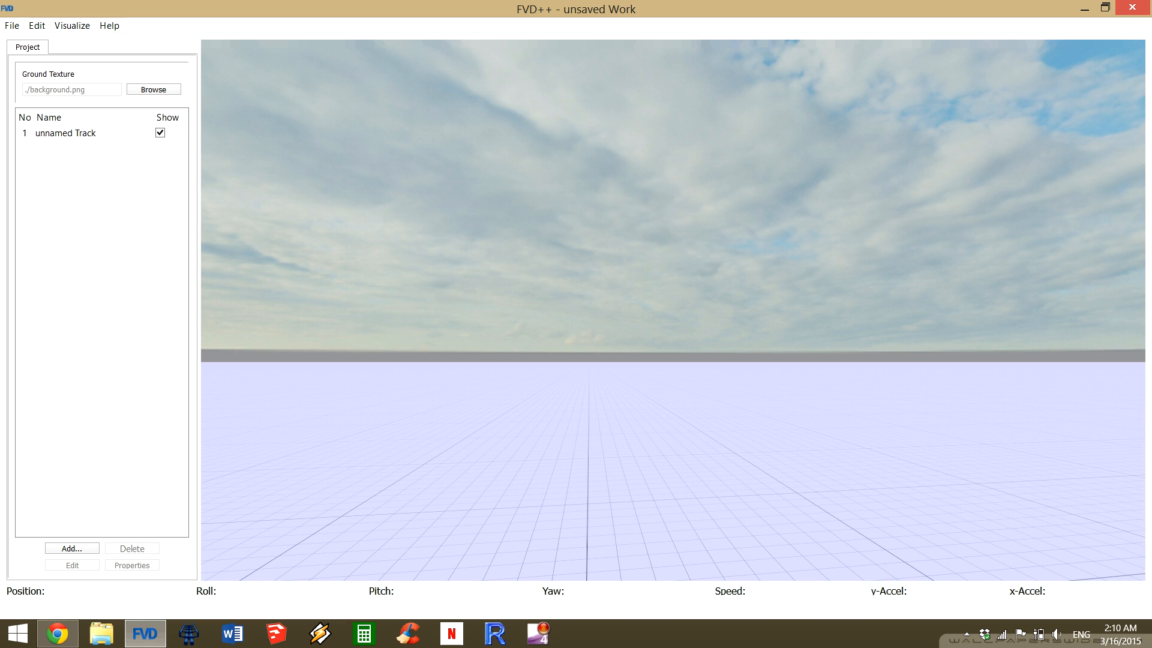
pyautogui.press('e')
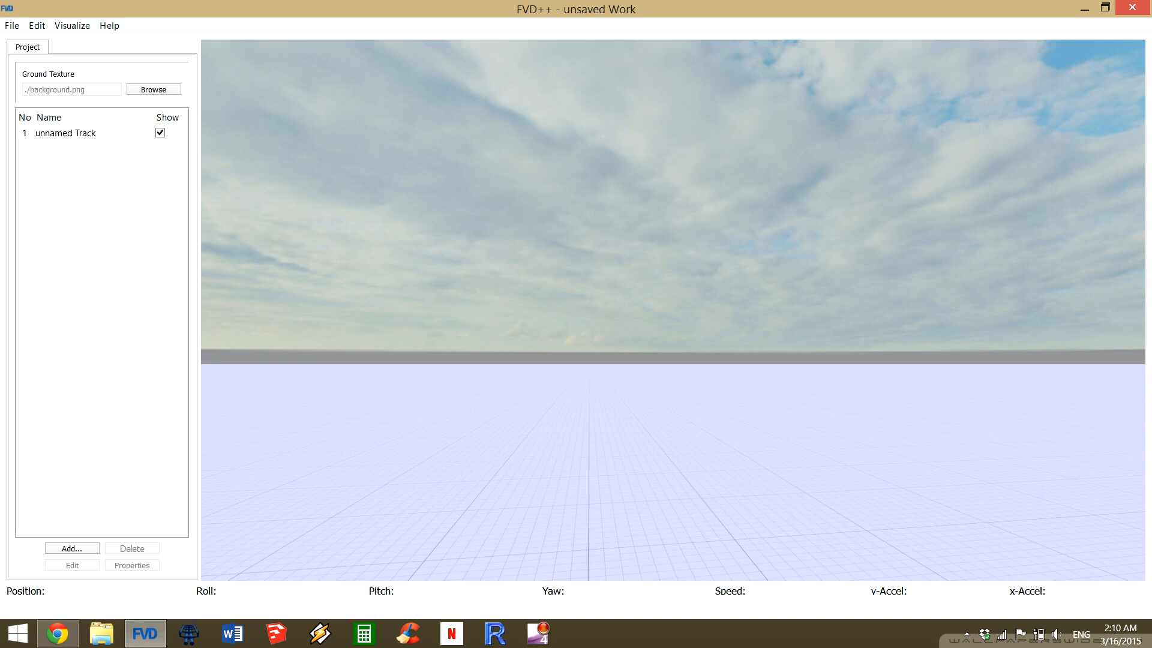
pyautogui.press('q')
pyautogui.press('q')
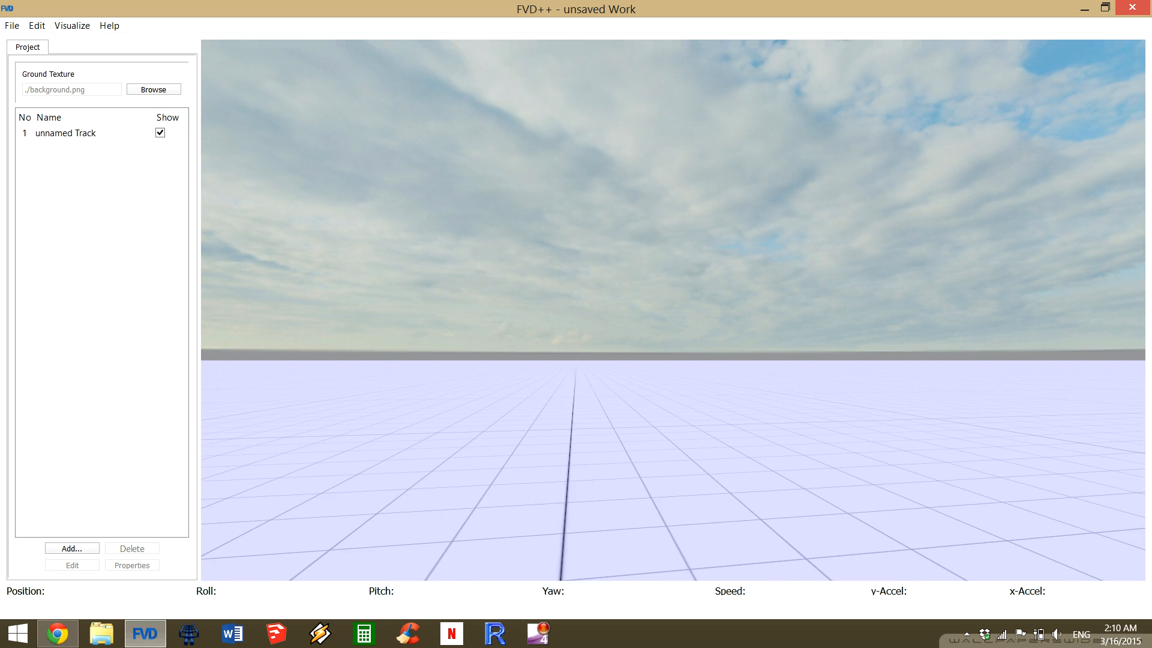
pyautogui.press('e')
pyautogui.press('e')
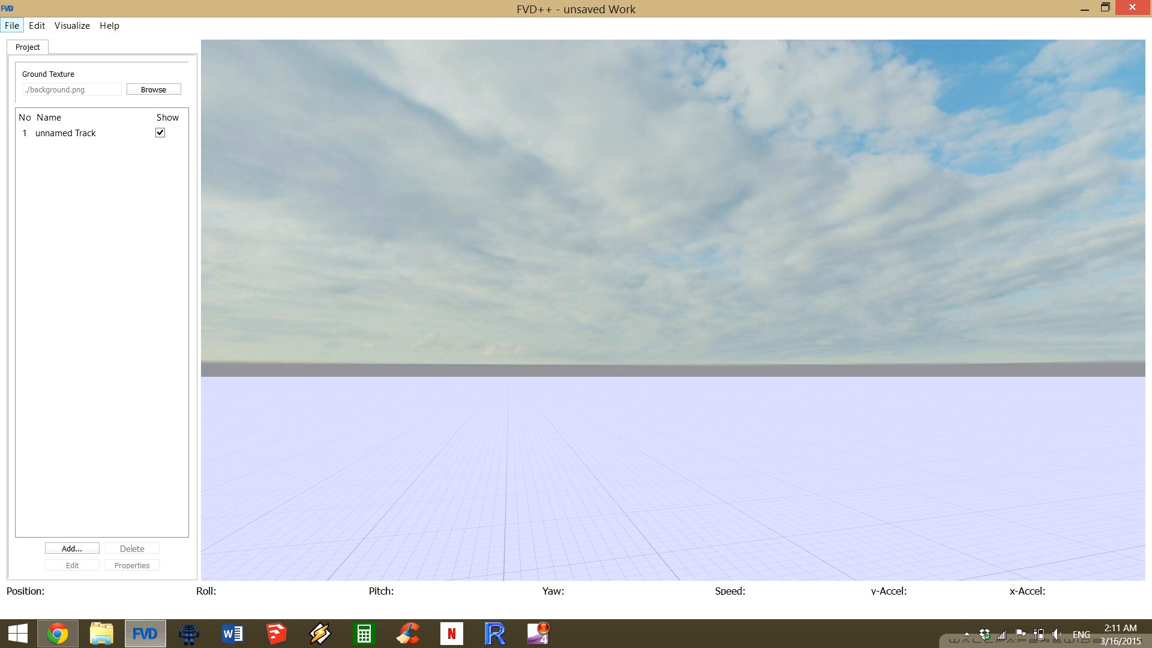
pyautogui.click(12, 25)
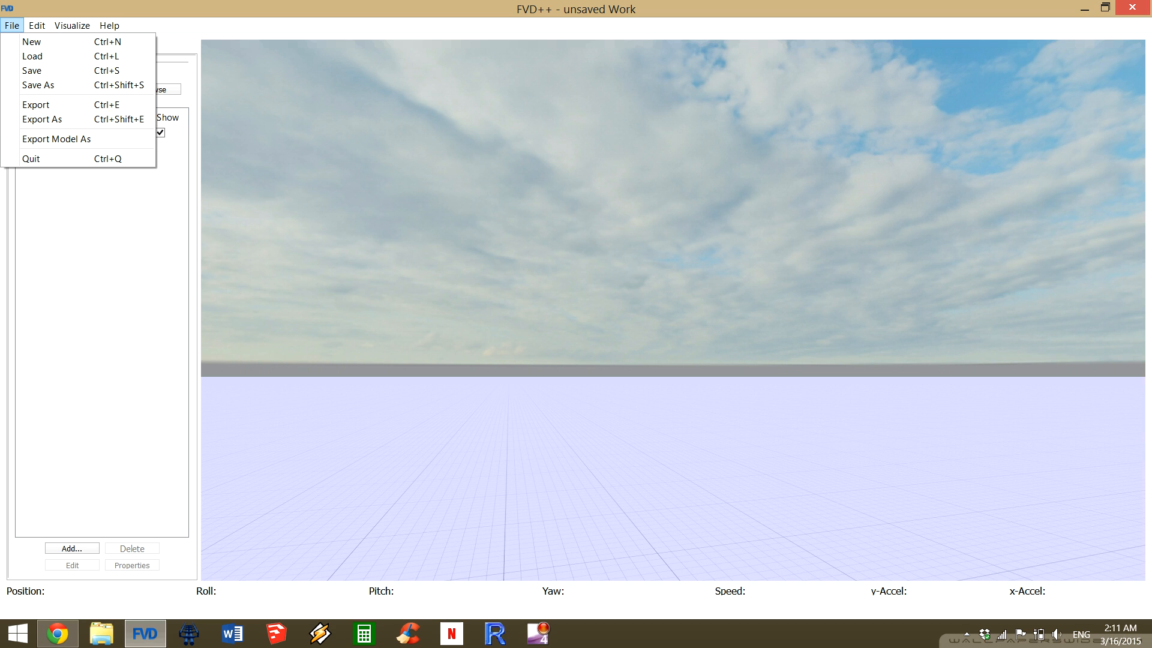
pyautogui.press('Escape')
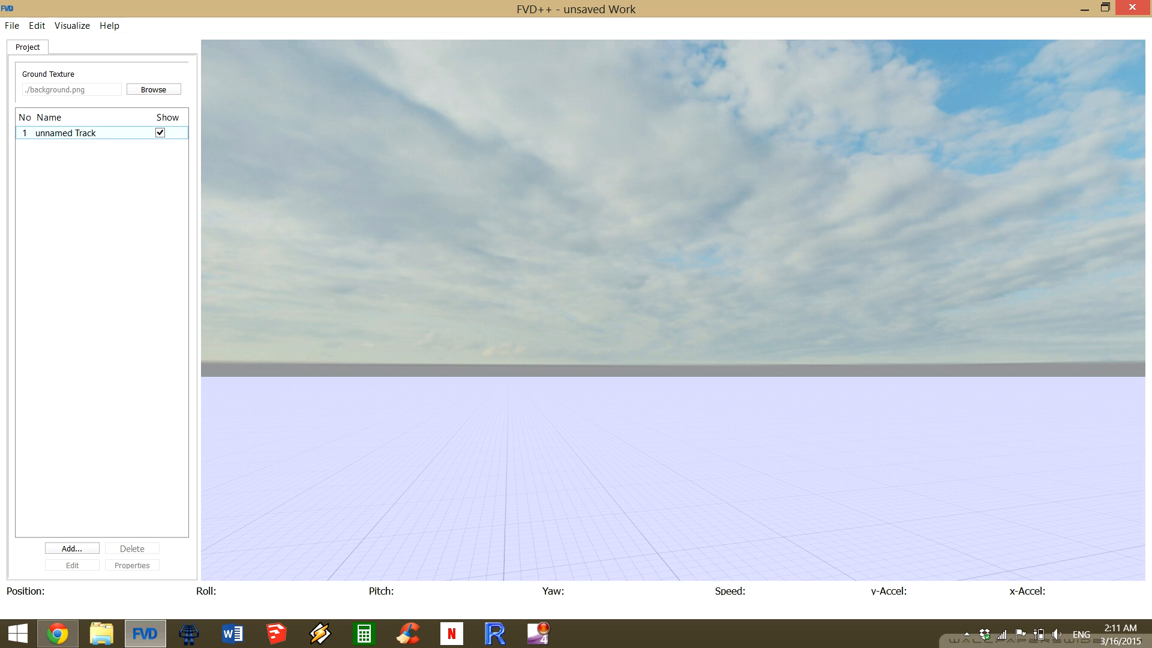
pyautogui.moveTo(673, 336); pyautogui.dragTo(711, 265)
pyautogui.press('s')
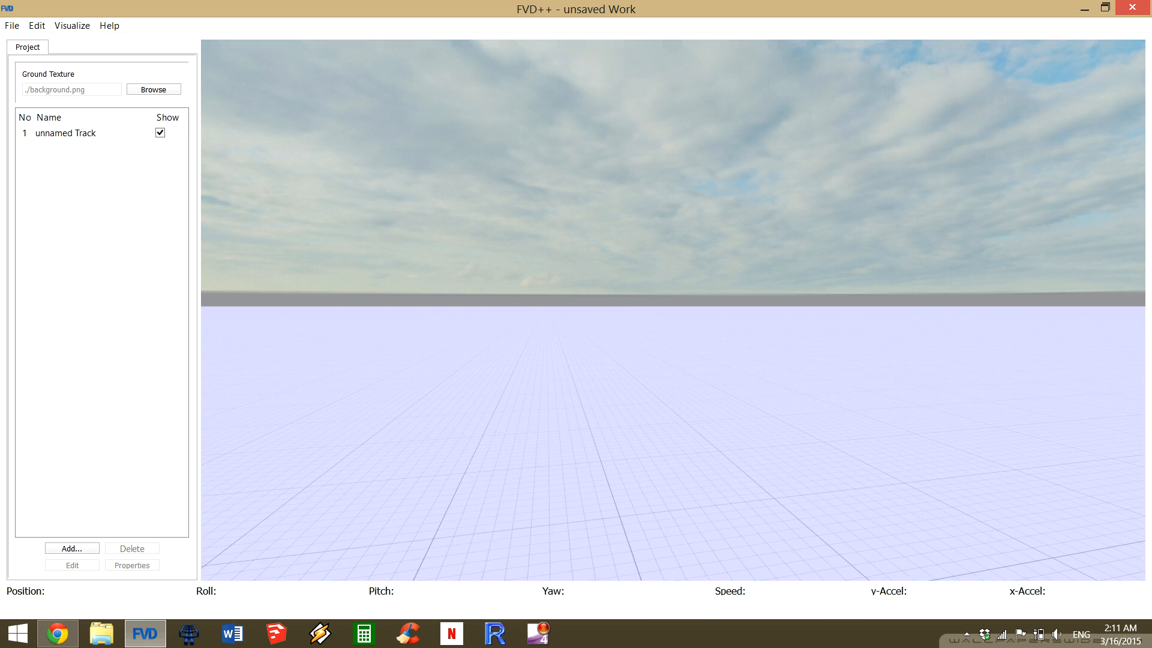
pyautogui.moveTo(673, 336); pyautogui.dragTo(580, 298)
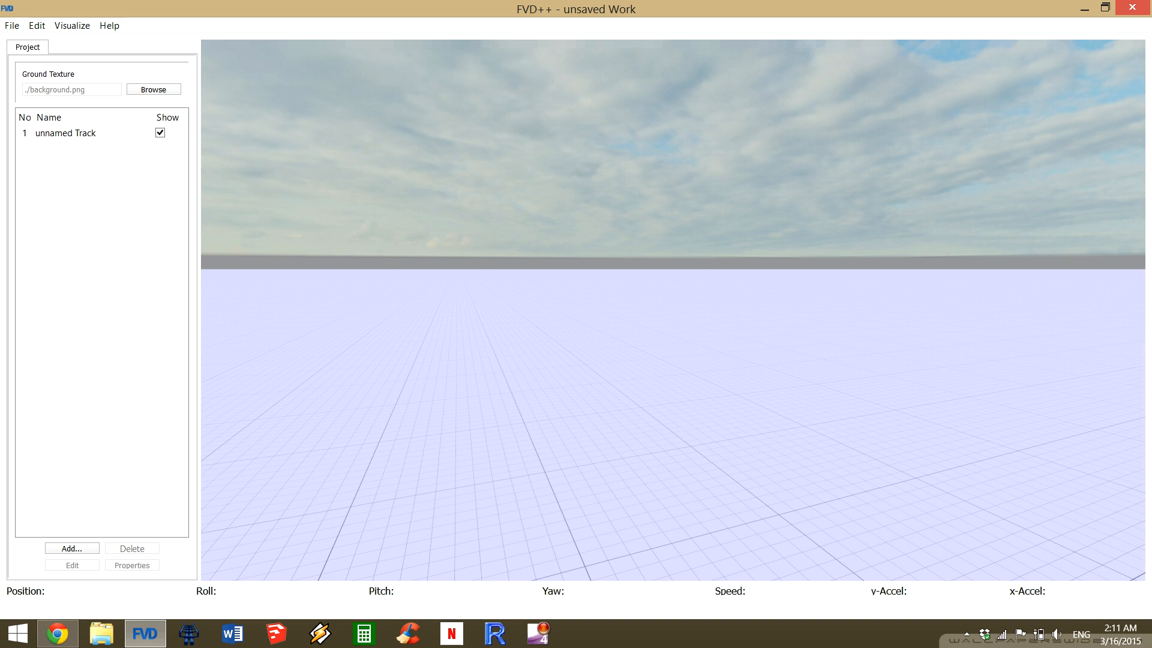
# Review the unnamed track's friction, heartline height, track style, drawing and colour properties, and accept them.
pyautogui.click(66, 133)
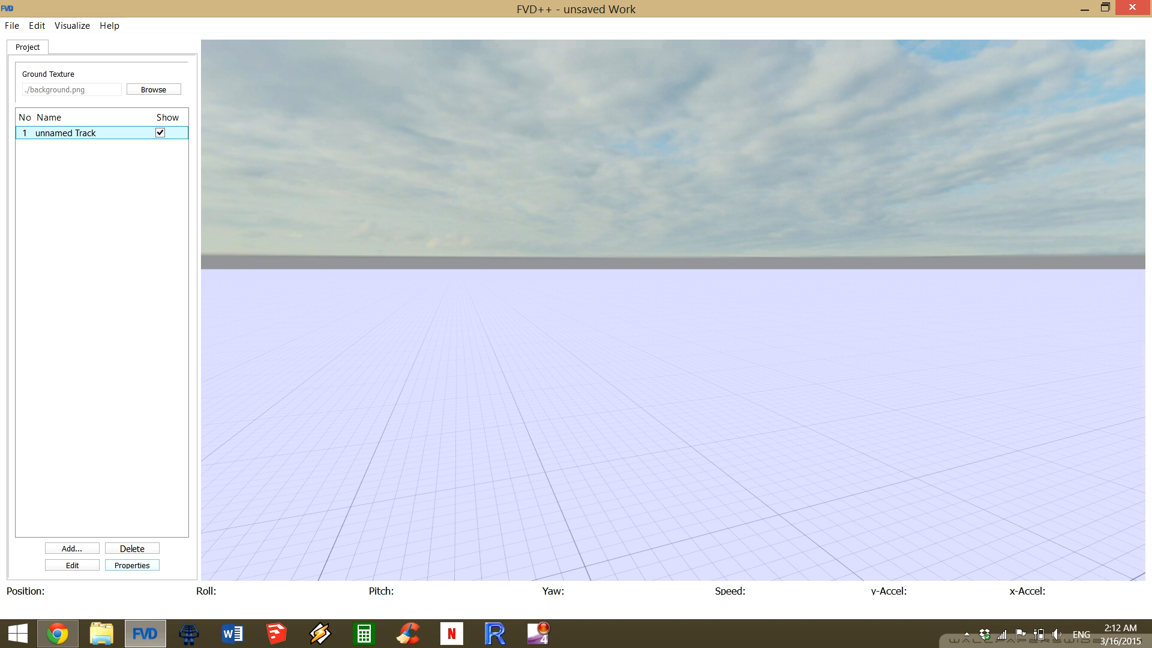
pyautogui.click(132, 565)
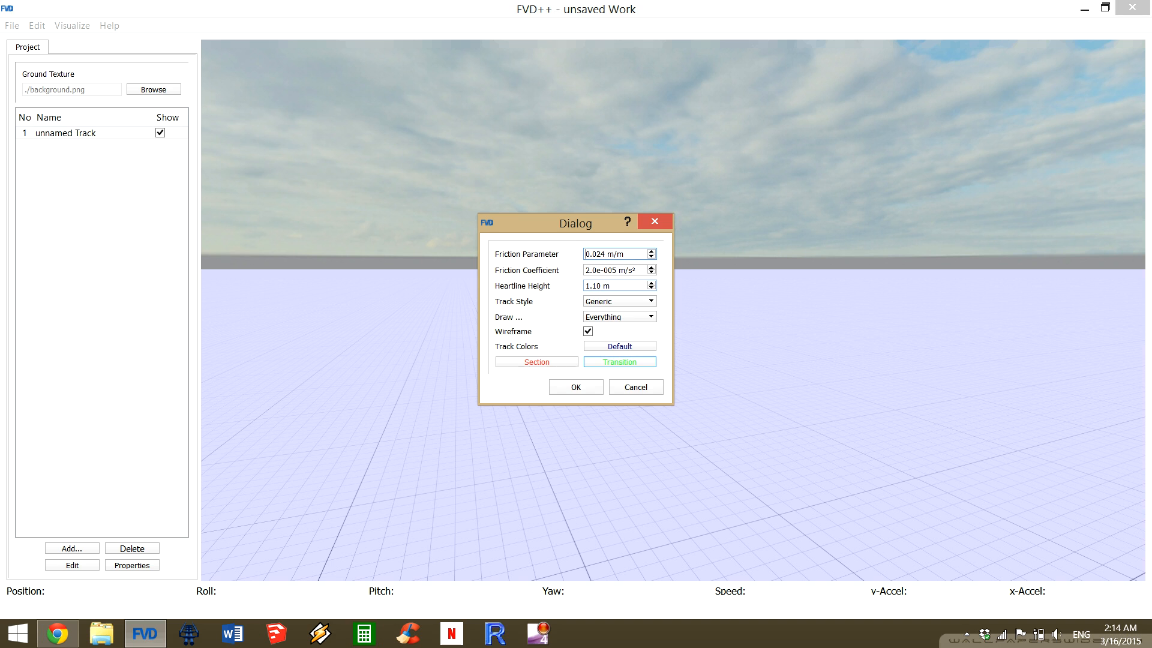
pyautogui.click(576, 387)
# Look up the heartline values in the conversions reference and check them against the unnamed track's properties.
pyautogui.click(109, 26)
pyautogui.click(141, 42)
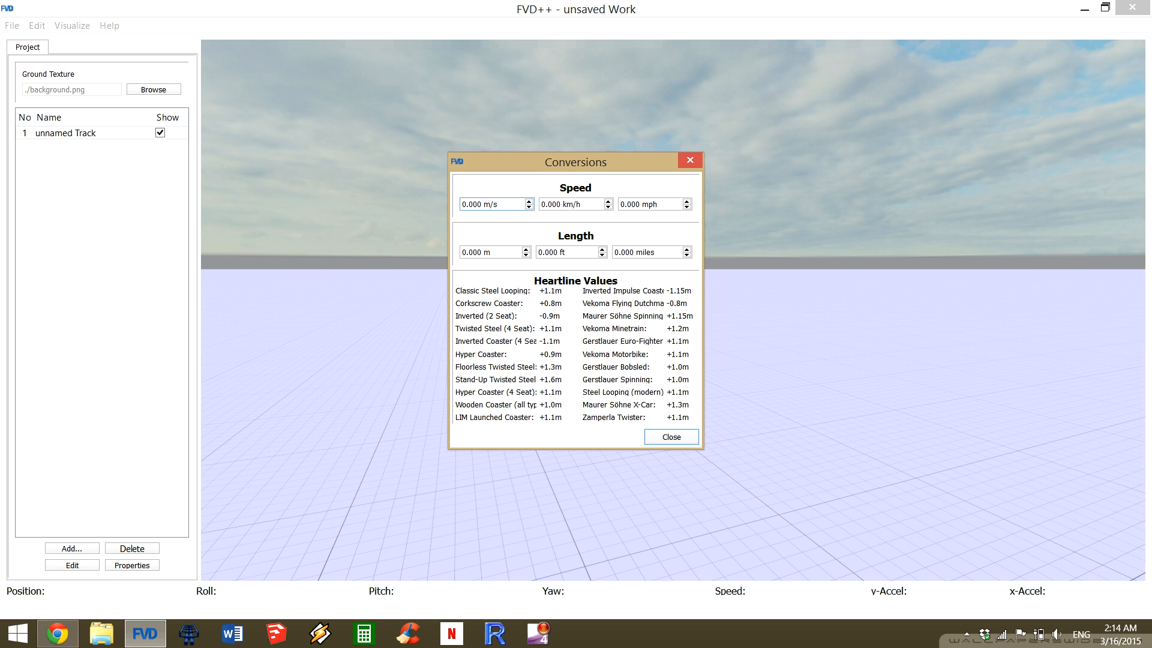
pyautogui.moveTo(630, 162); pyautogui.dragTo(610, 141)
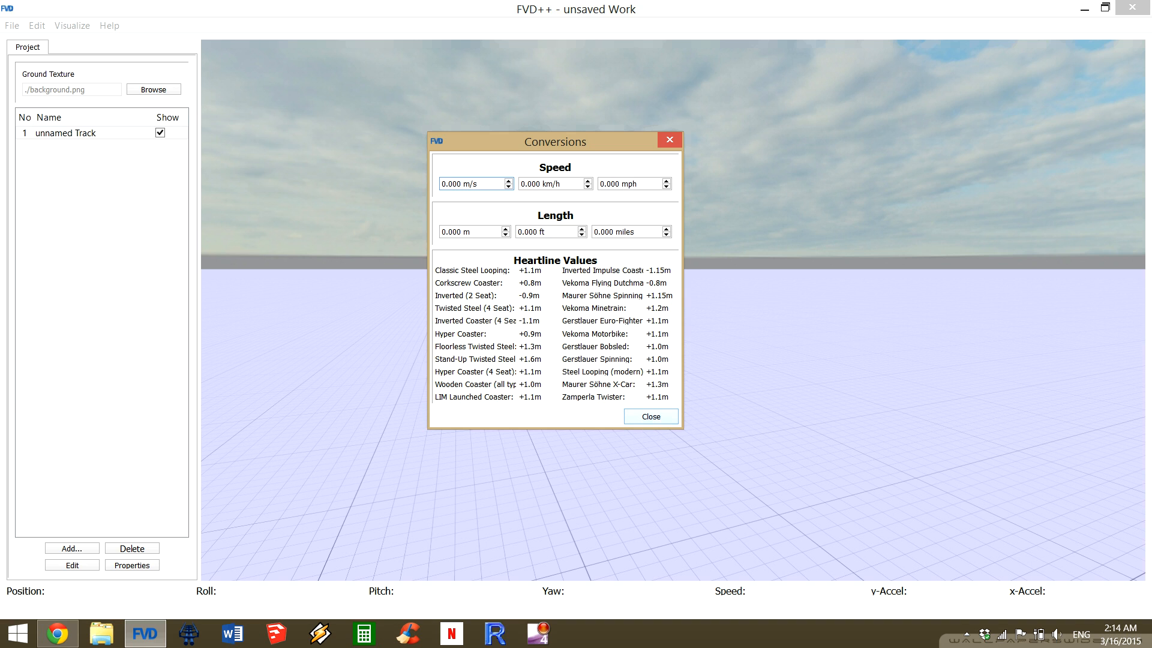
pyautogui.click(651, 416)
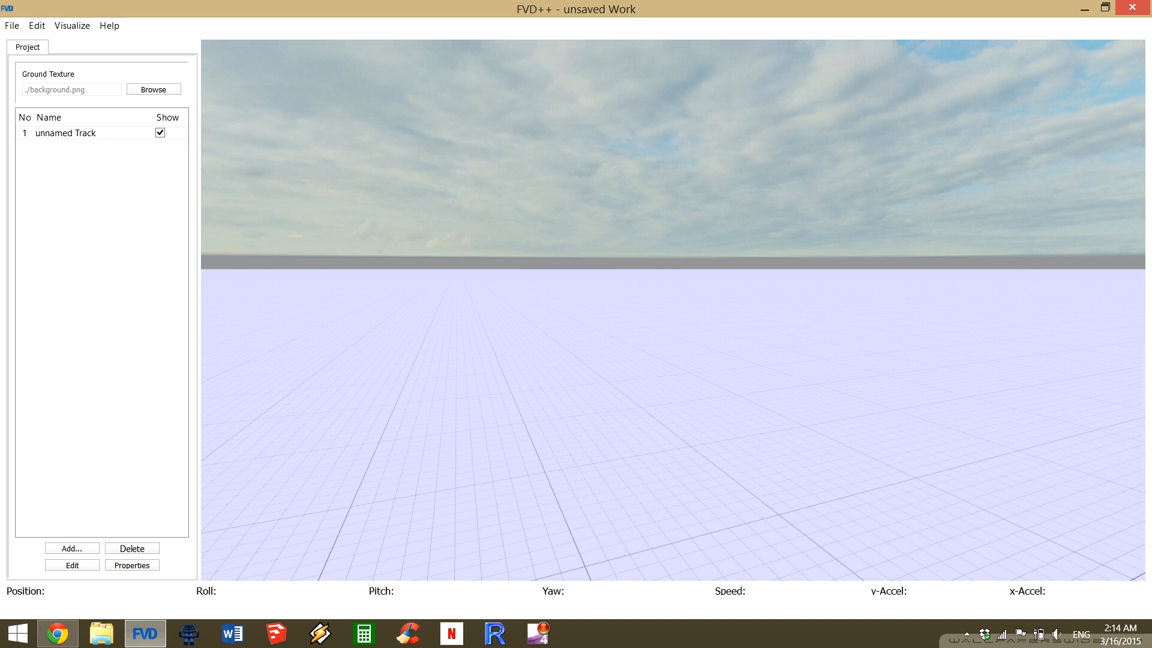
pyautogui.click(132, 566)
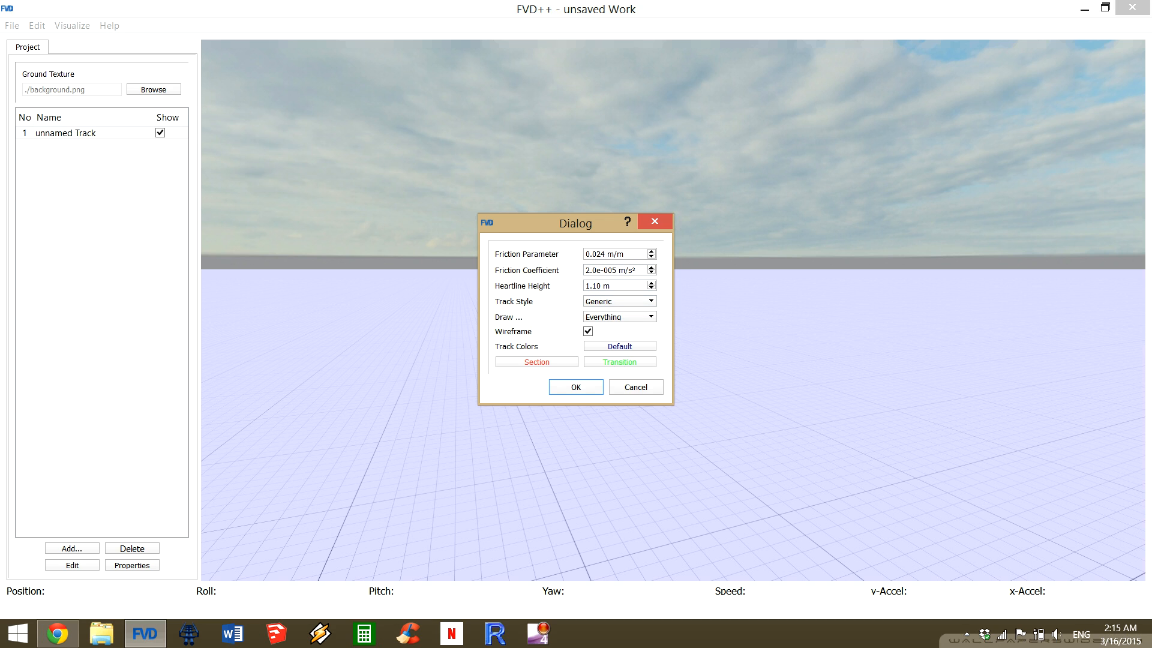
pyautogui.click(655, 221)
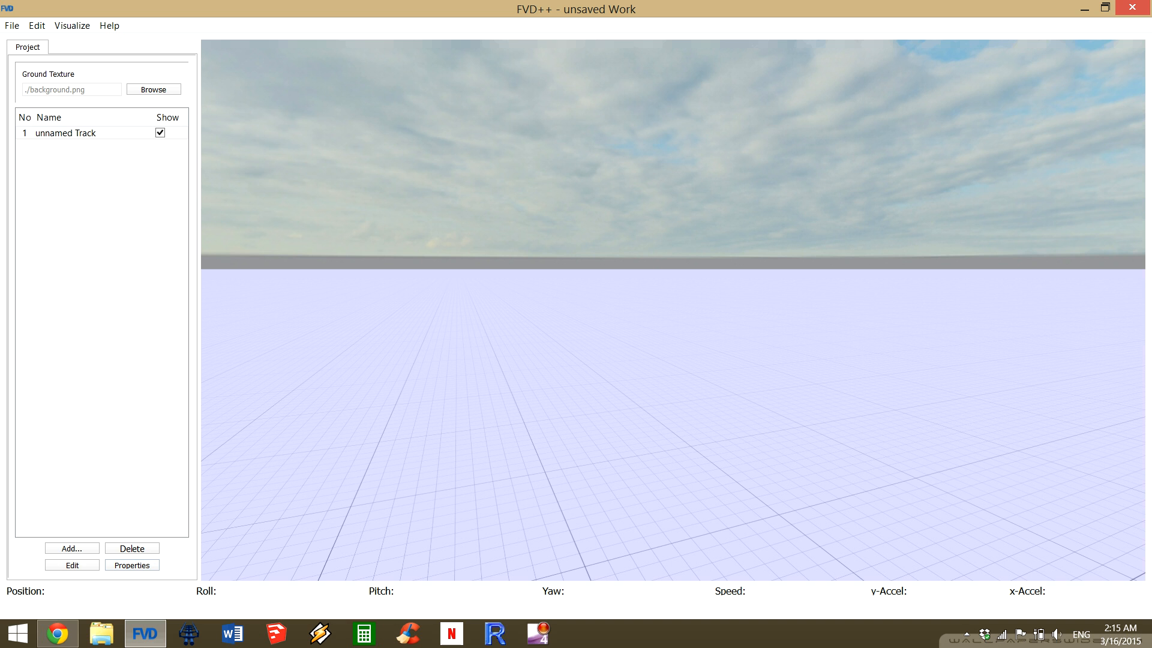
# Open the unnamed track for editing.
pyautogui.click(66, 133)
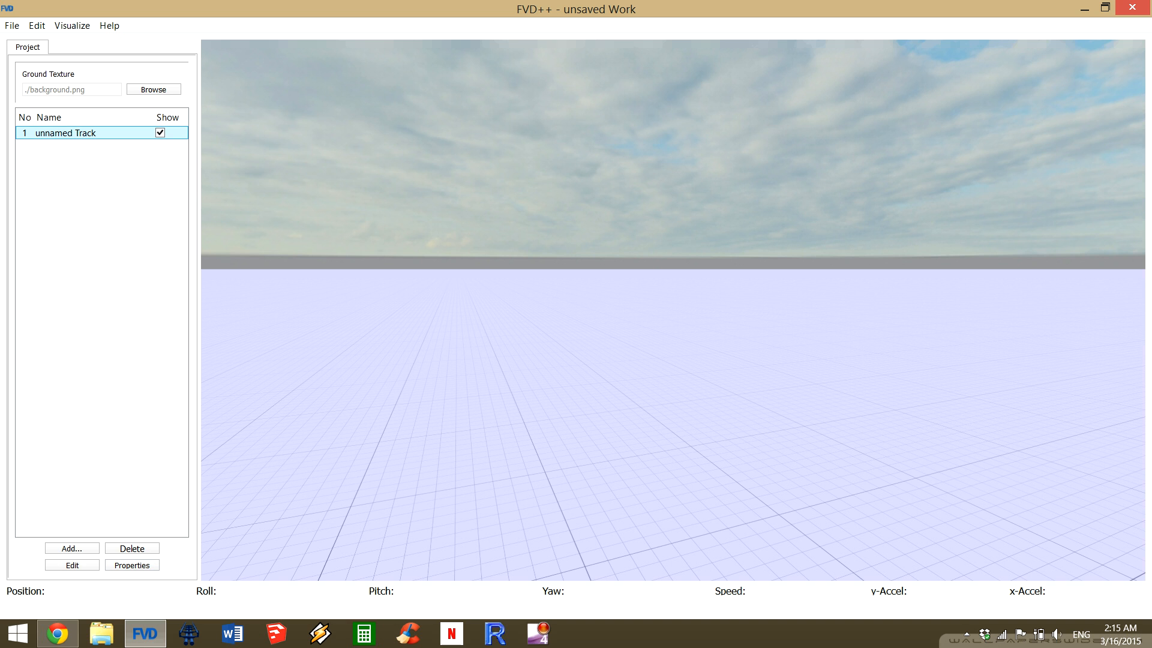
pyautogui.moveTo(672, 288); pyautogui.dragTo(655, 250)
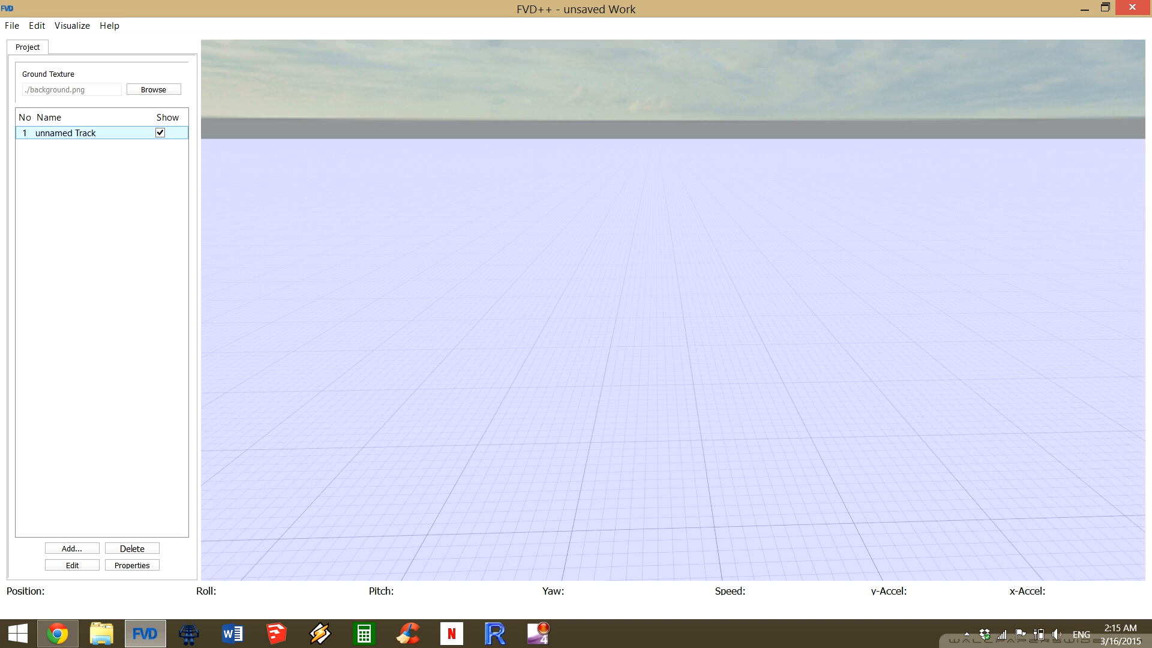
pyautogui.click(66, 133)
pyautogui.click(72, 565)
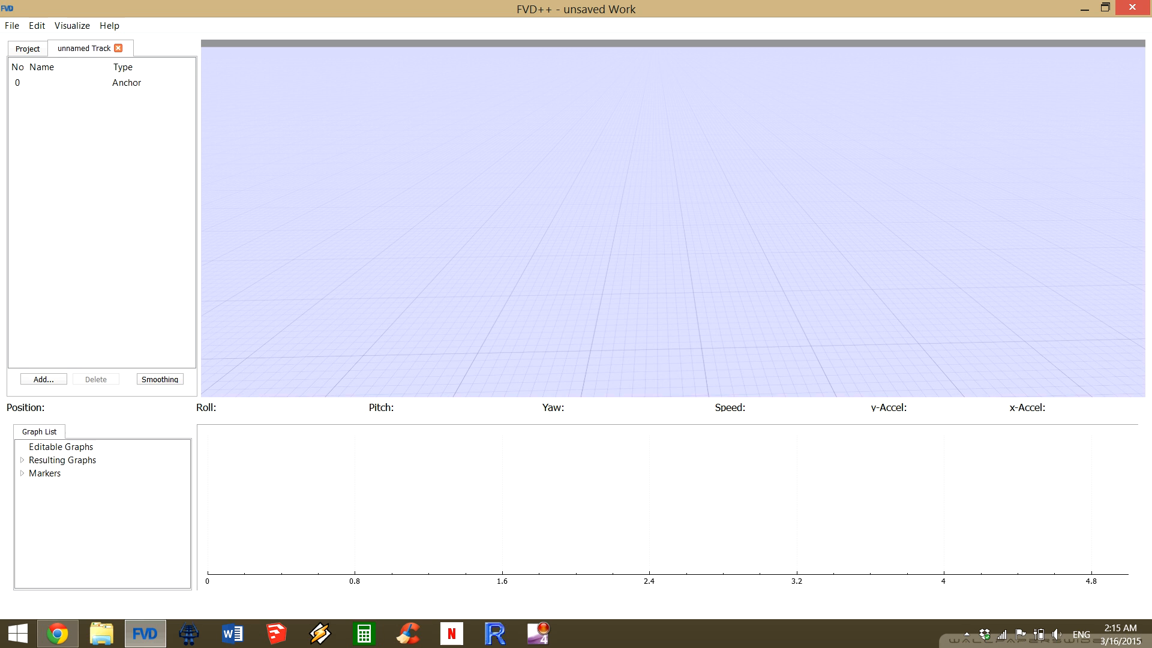
# Add a straight section after the track's anchor.
pyautogui.click(102, 83)
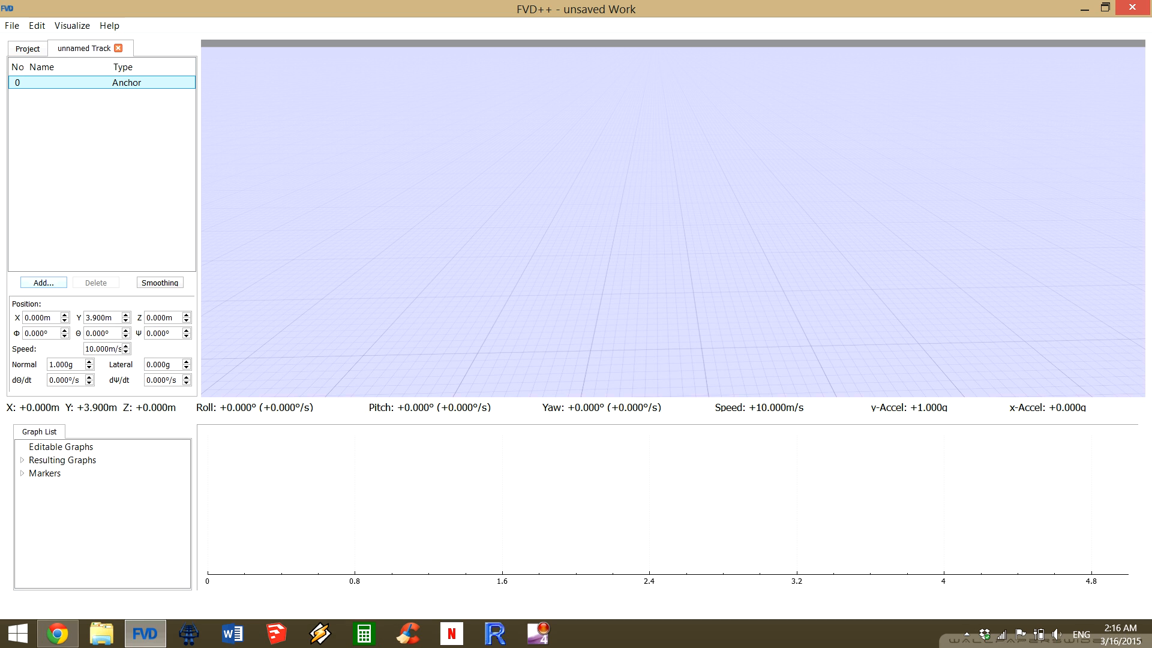
pyautogui.click(41, 283)
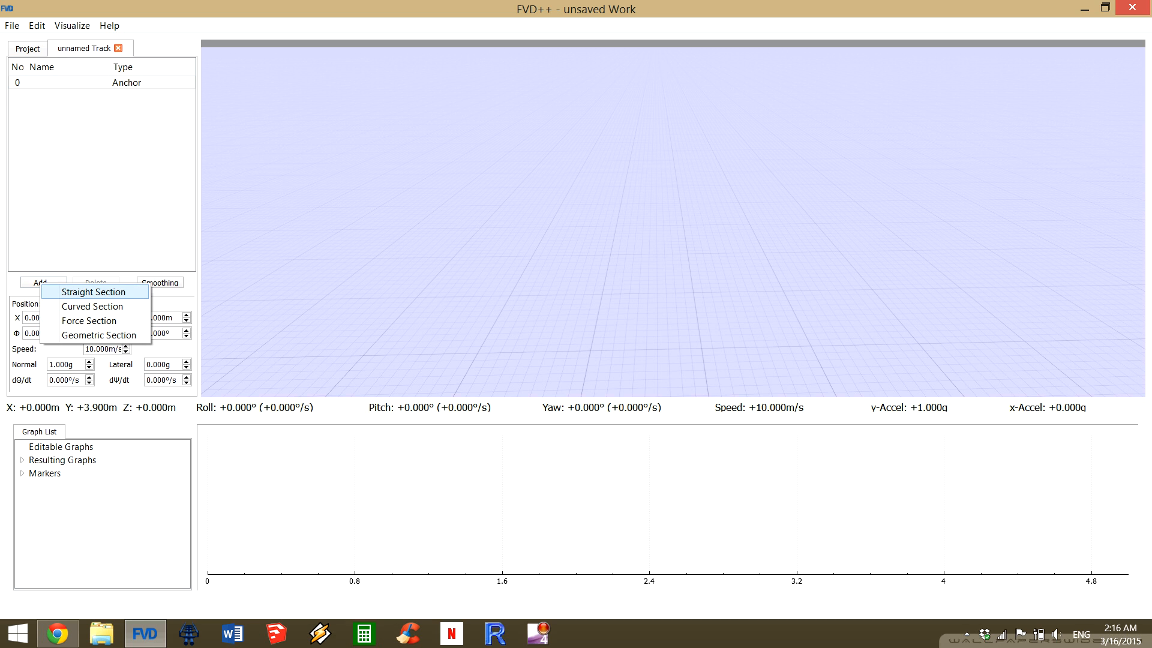
pyautogui.press('Return')
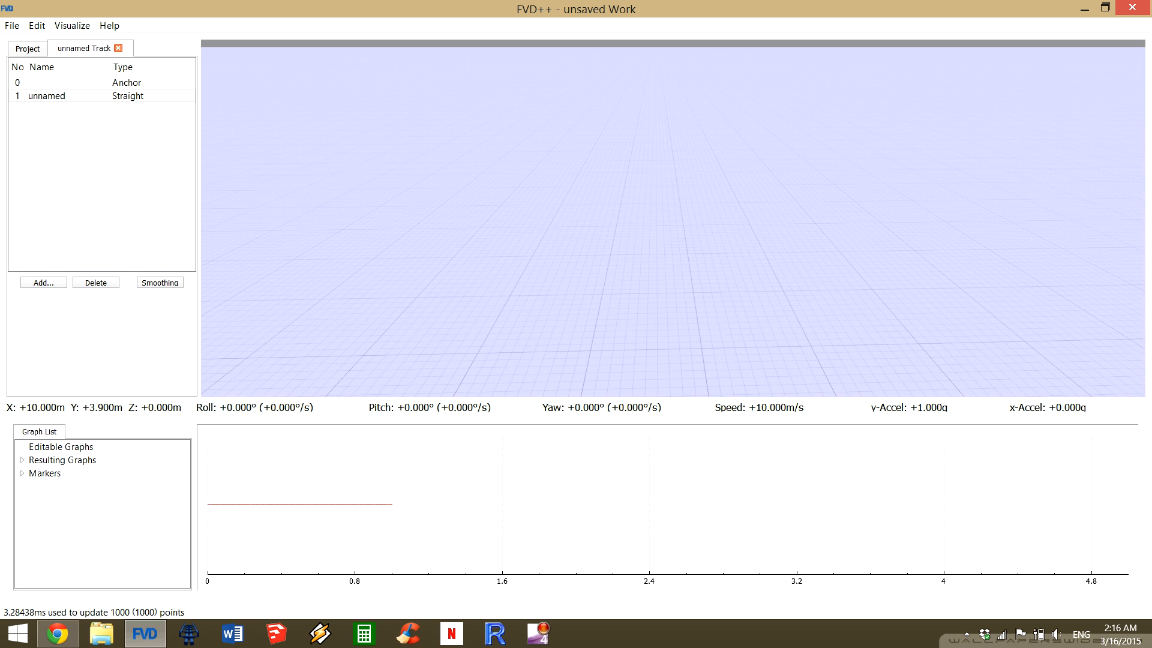
# Examine the new straight section in the 3D view and compare its settings with those of the anchor.
pyautogui.moveTo(673, 217); pyautogui.dragTo(603, 243)
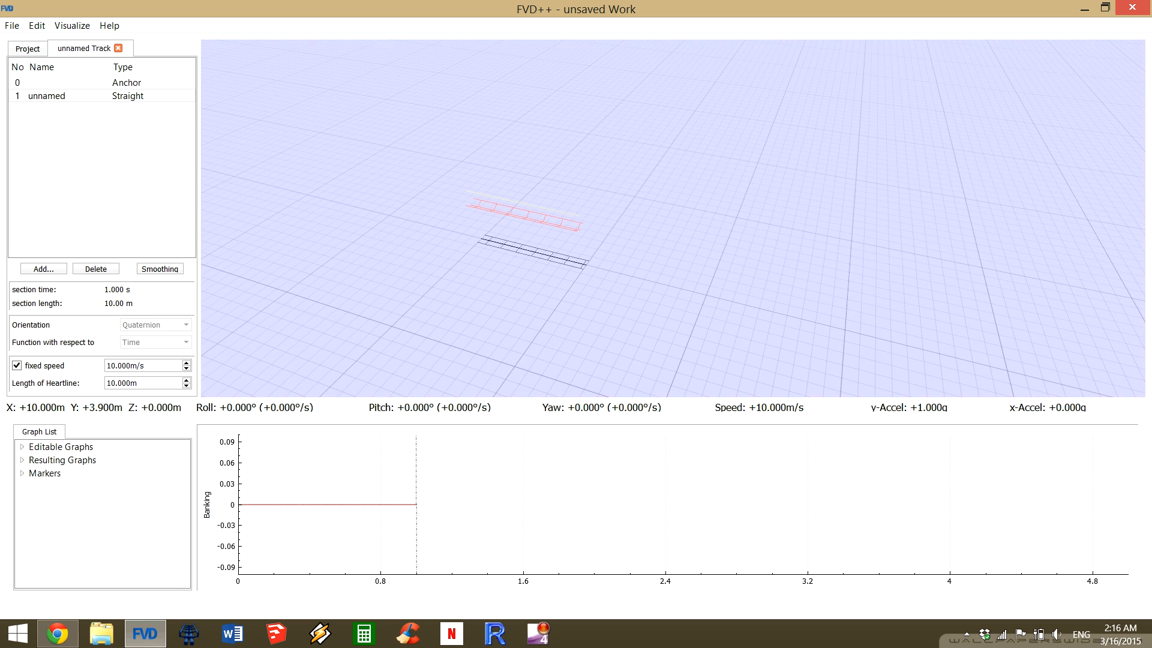
pyautogui.press('w')
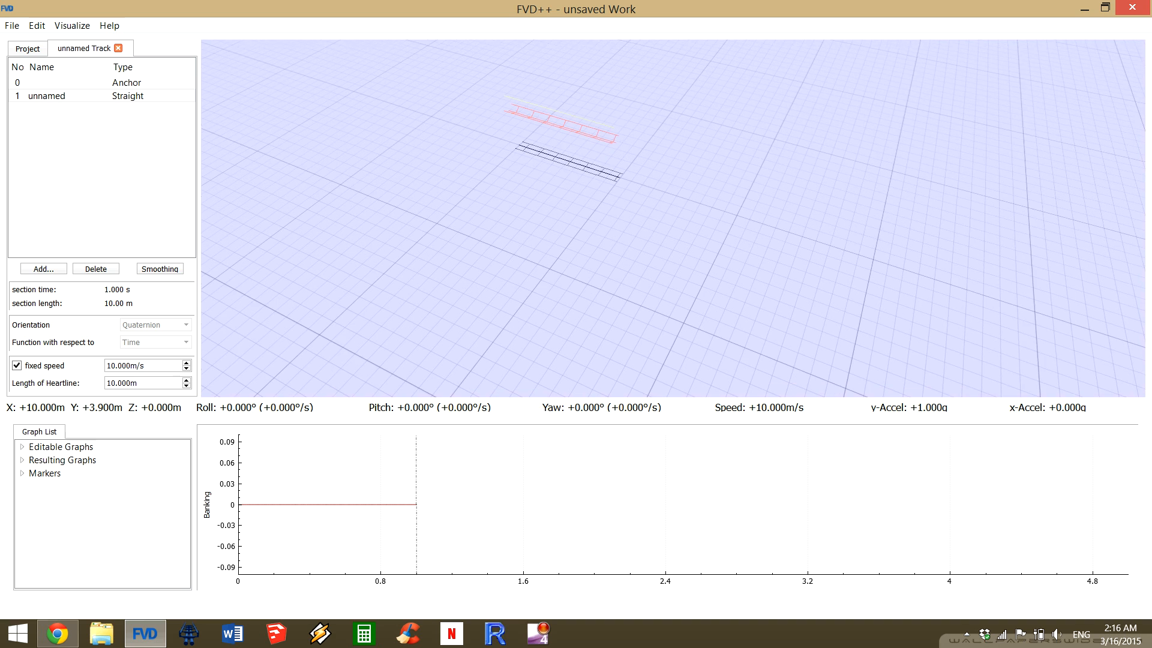
pyautogui.press('w')
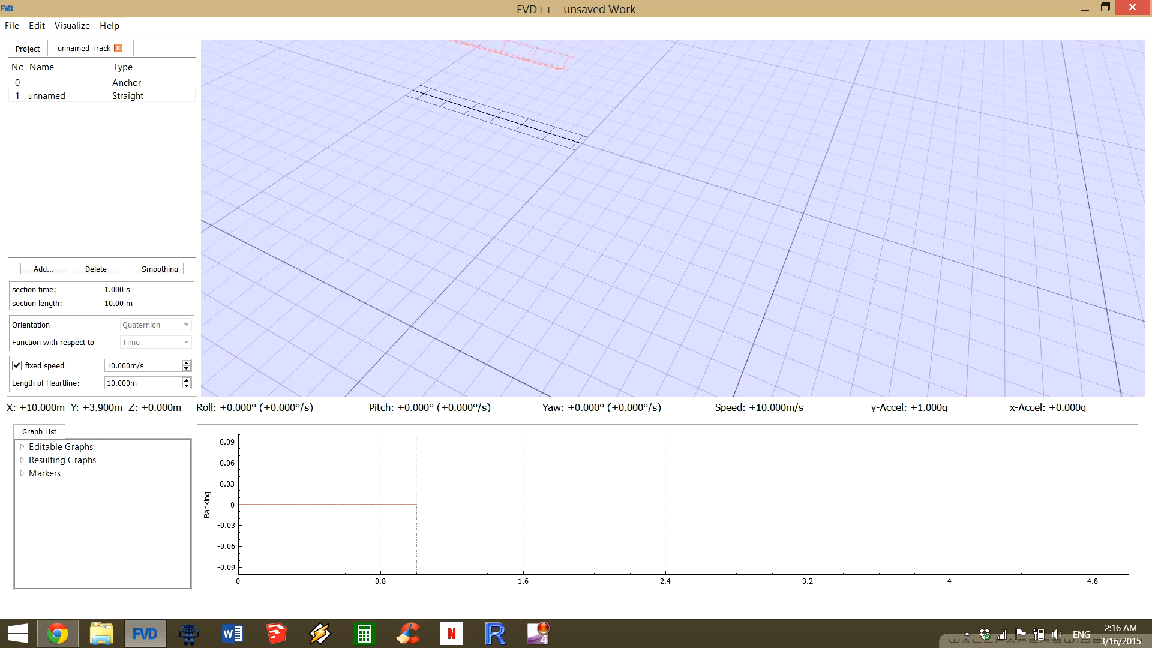
pyautogui.moveTo(673, 219); pyautogui.dragTo(643, 183)
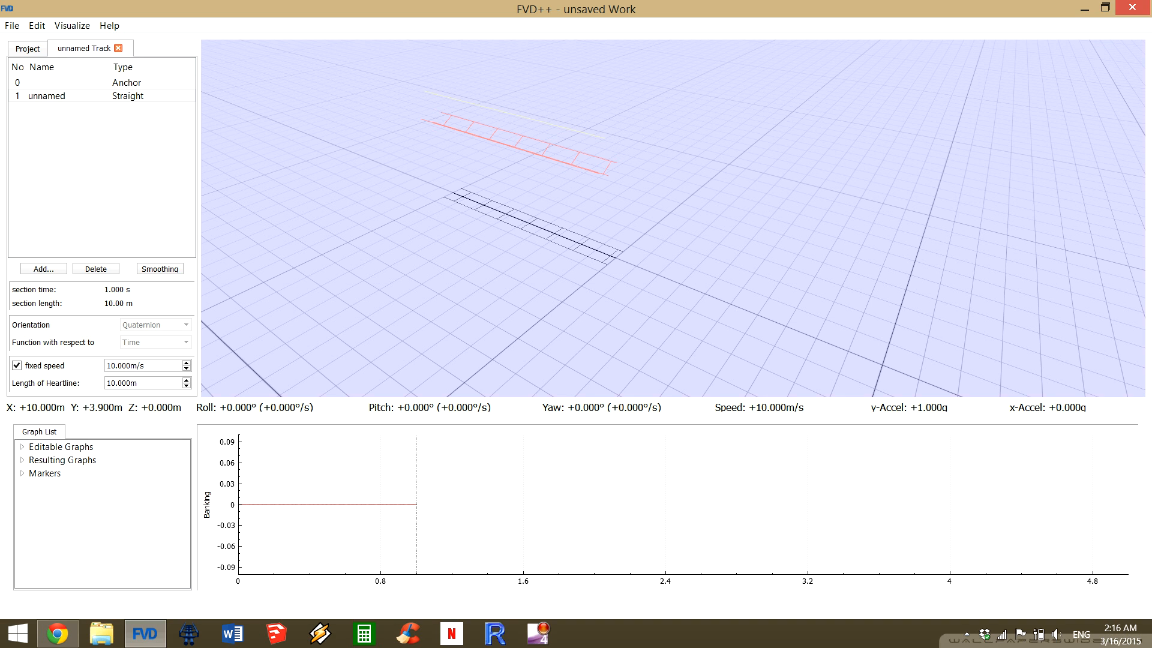
pyautogui.click(102, 83)
pyautogui.click(101, 96)
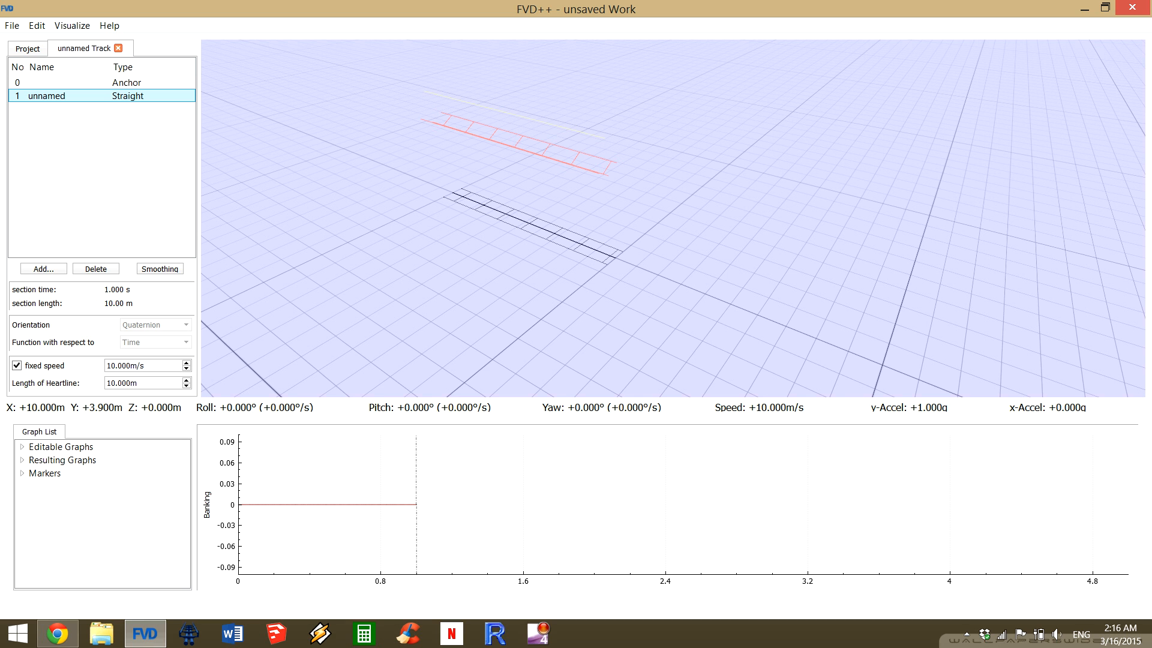
pyautogui.click(102, 83)
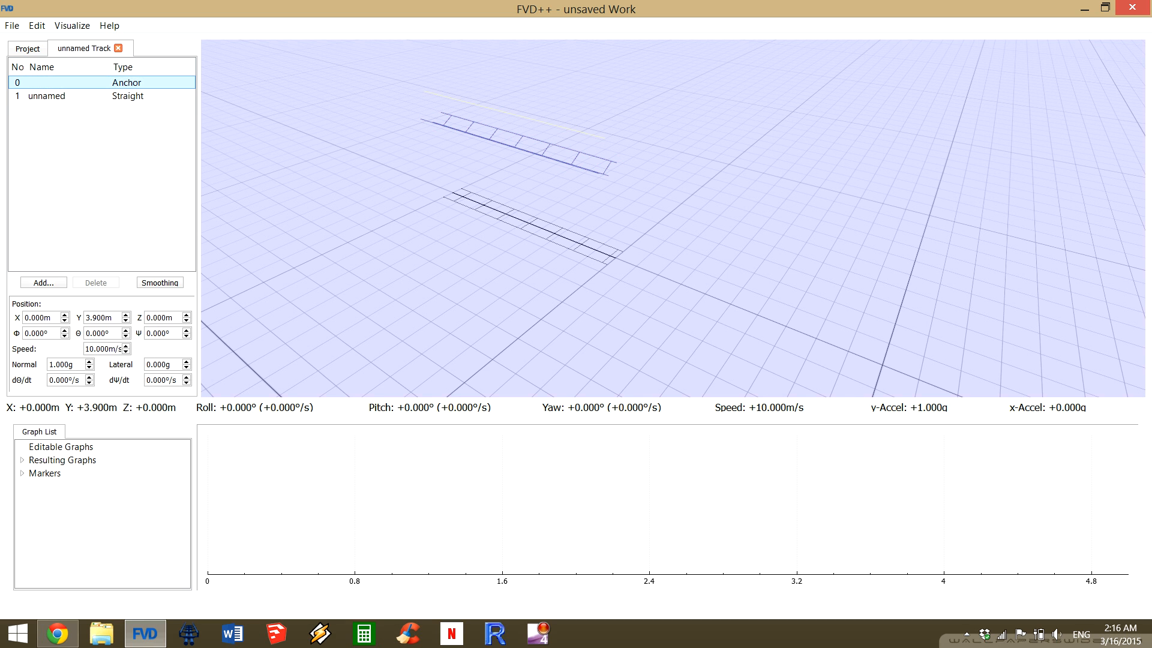
pyautogui.click(28, 48)
pyautogui.click(84, 48)
pyautogui.click(84, 96)
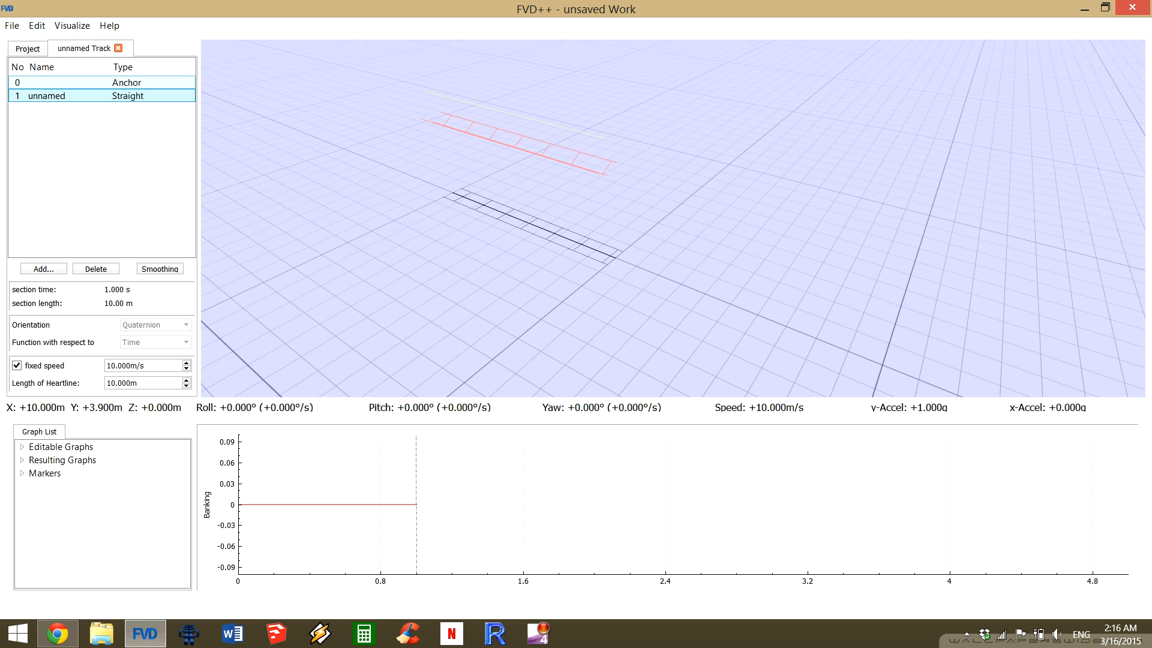
# Try shifting the anchor's X position to 3 m and -4 m, and return it to 0 m.
pyautogui.click(102, 83)
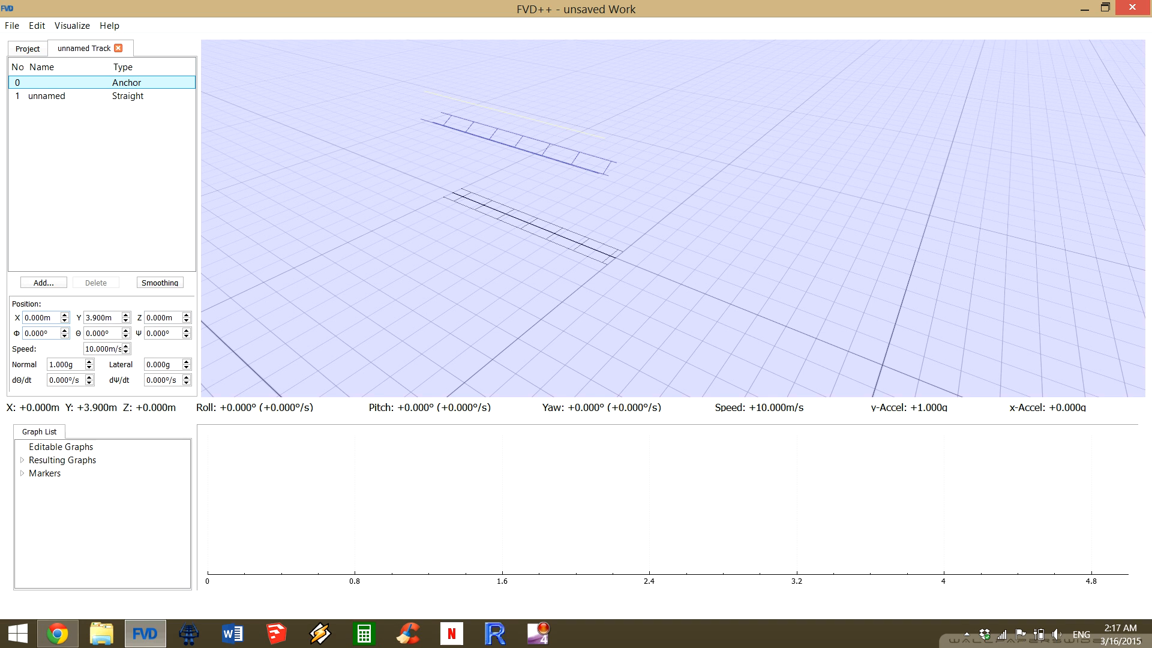
pyautogui.scroll(4, 42, 318)
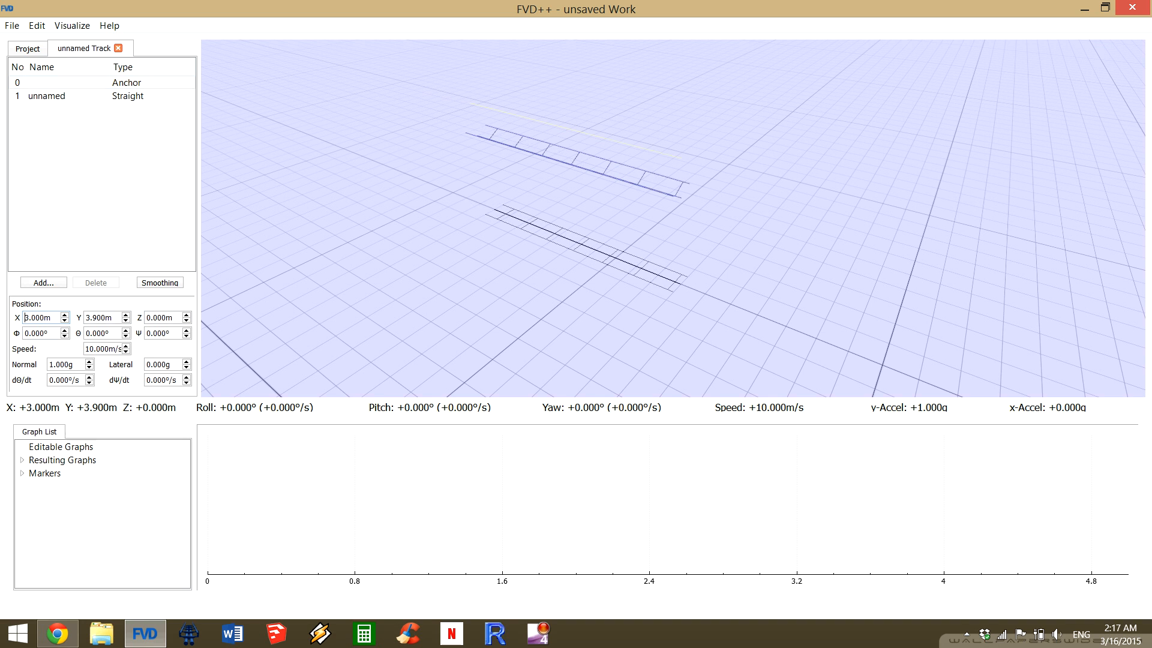
pyautogui.scroll(-4, 42, 318)
pyautogui.scroll(-4, 42, 318)
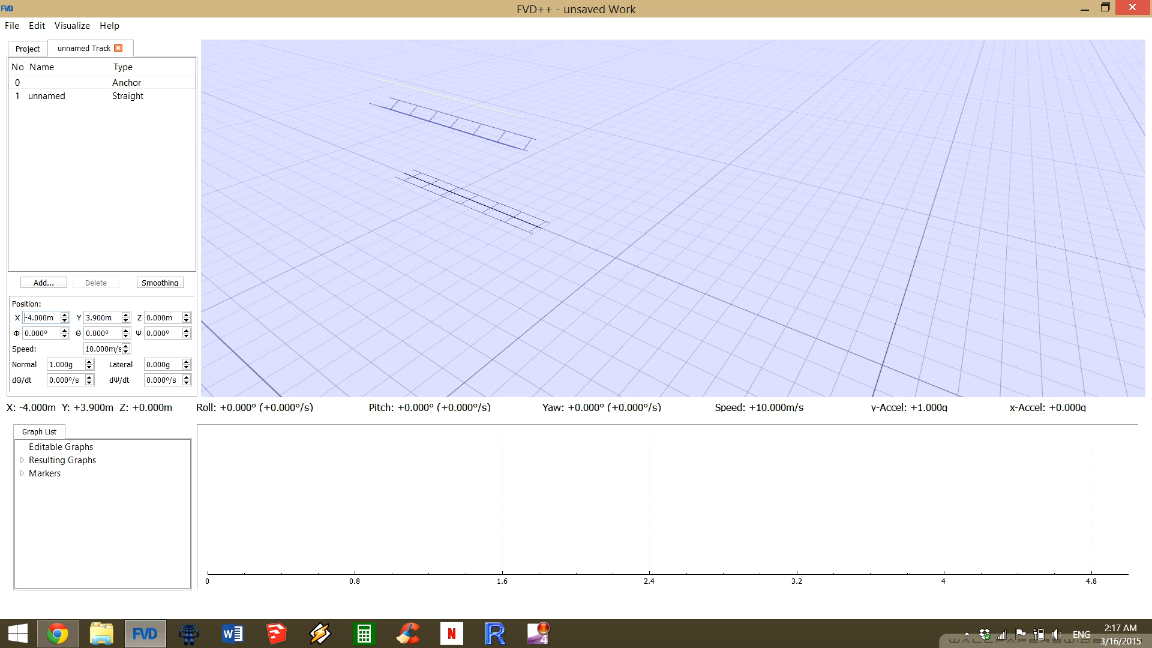
pyautogui.scroll(2, 42, 318)
pyautogui.scroll(2, 26, 317)
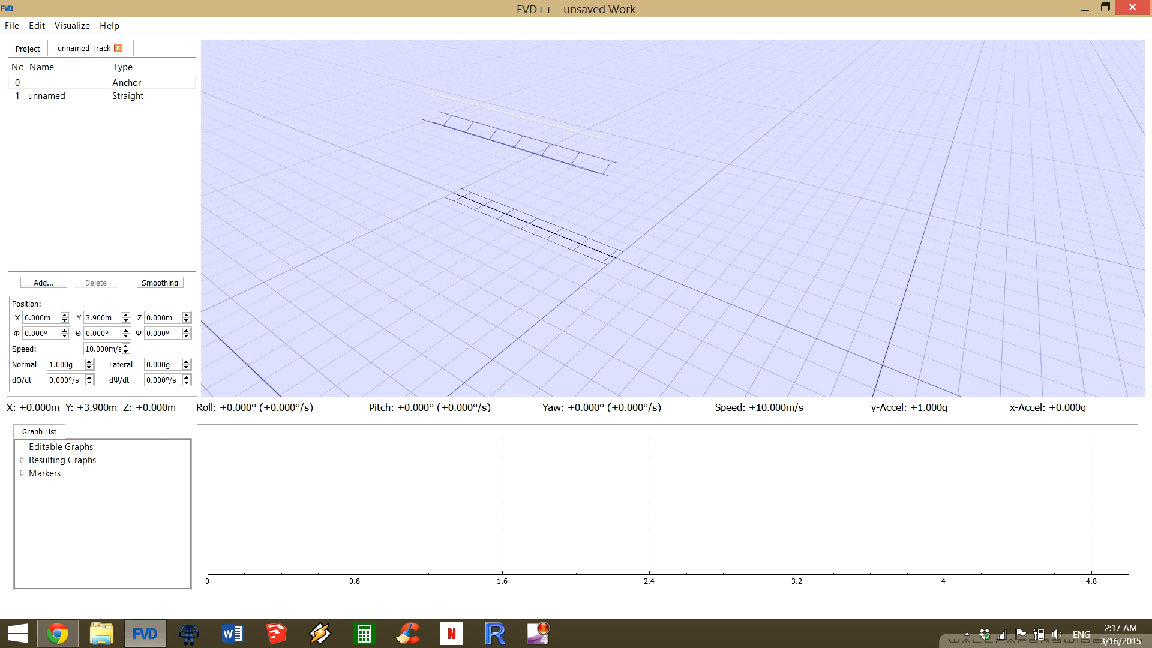
# Raise the track's anchor to a Y position of 8 m.
pyautogui.scroll(4, 86, 317)
pyautogui.scroll(-2, 85, 318)
pyautogui.scroll(-3, 86, 317)
pyautogui.scroll(3, 99, 318)
pyautogui.scroll(-4, 98, 318)
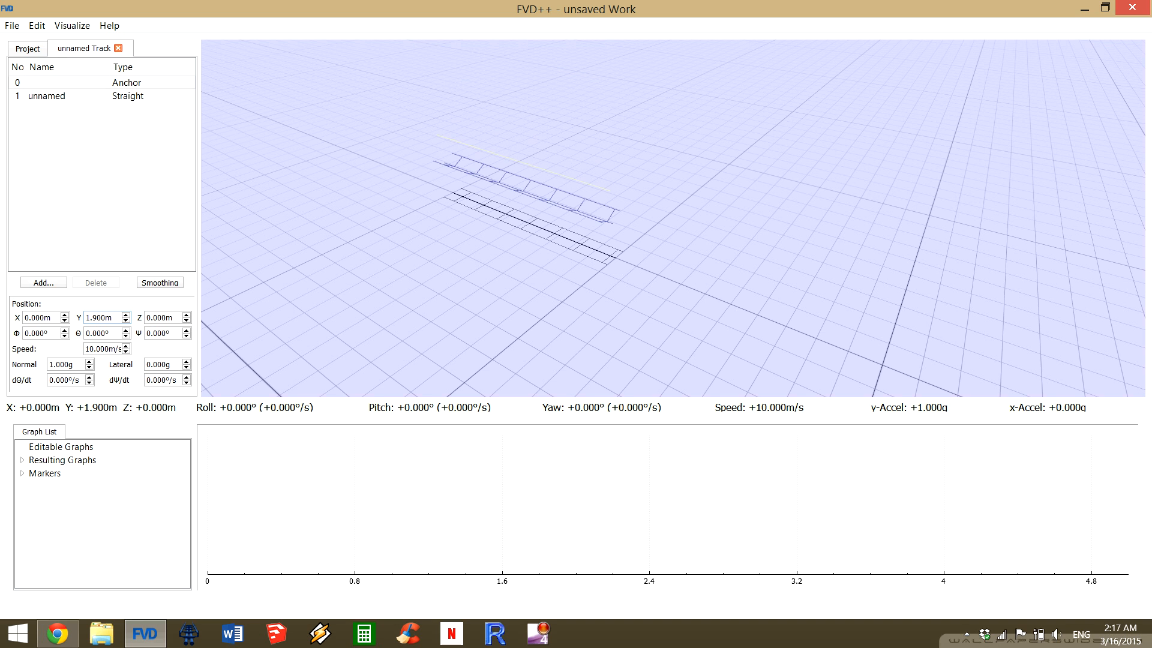
pyautogui.scroll(1, 86, 318)
pyautogui.scroll(5, 86, 318)
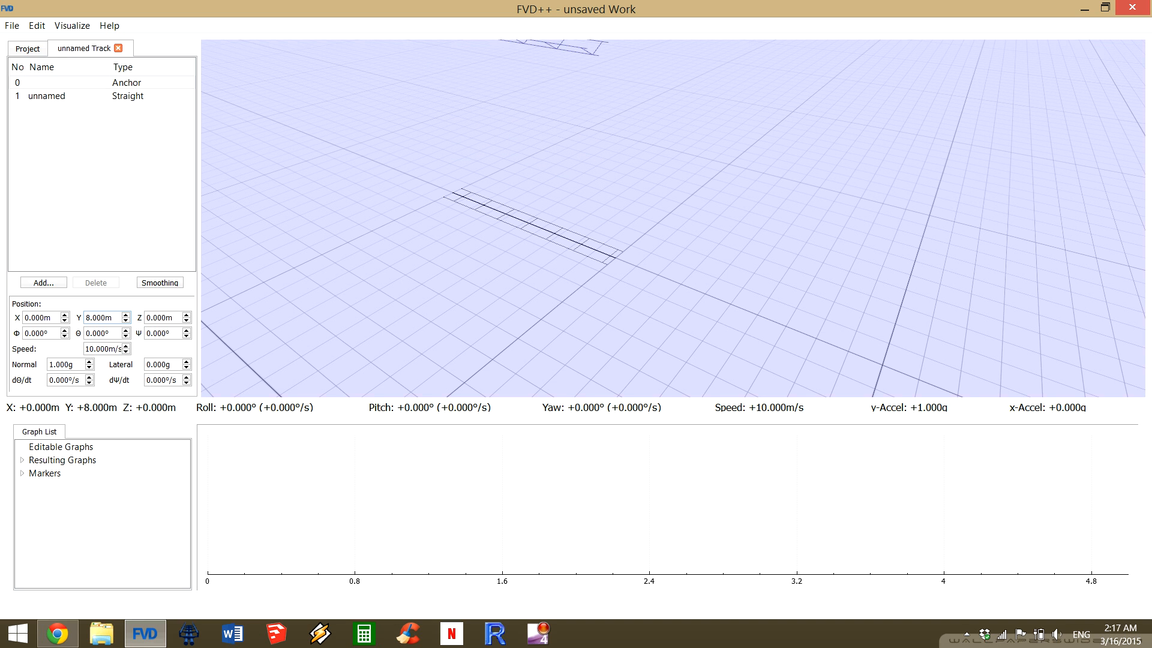
# Try shifting the anchor's Z position to 1 m and -3 m, and return it to 0 m.
pyautogui.moveTo(673, 218); pyautogui.dragTo(673, 108)
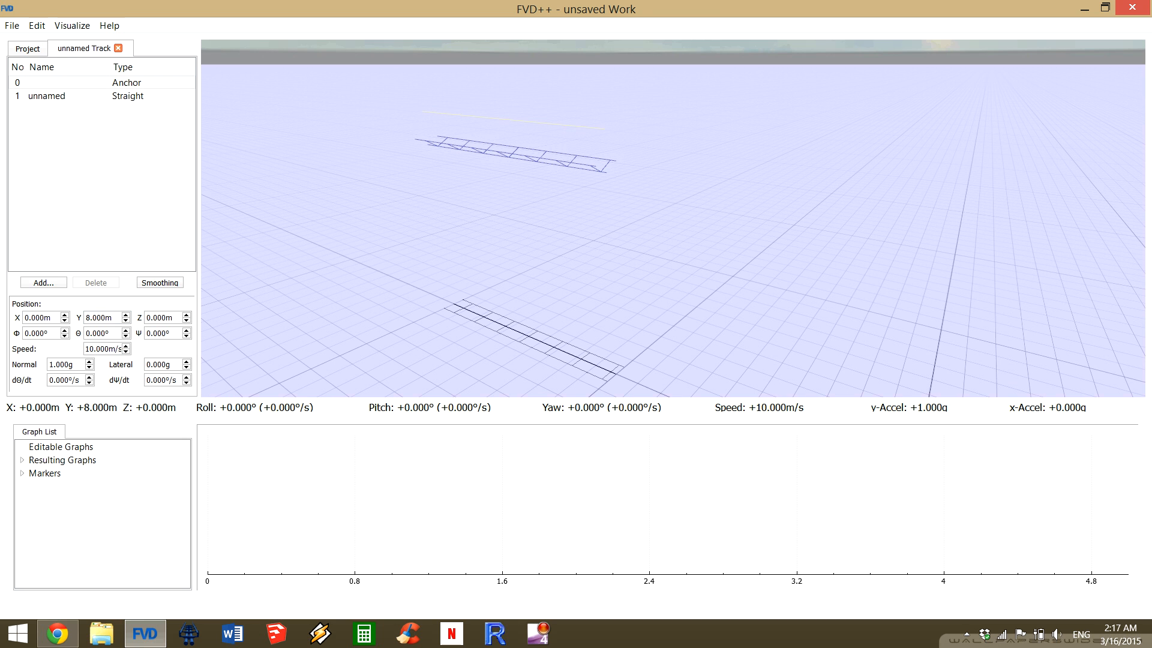
pyautogui.scroll(4, 159, 317)
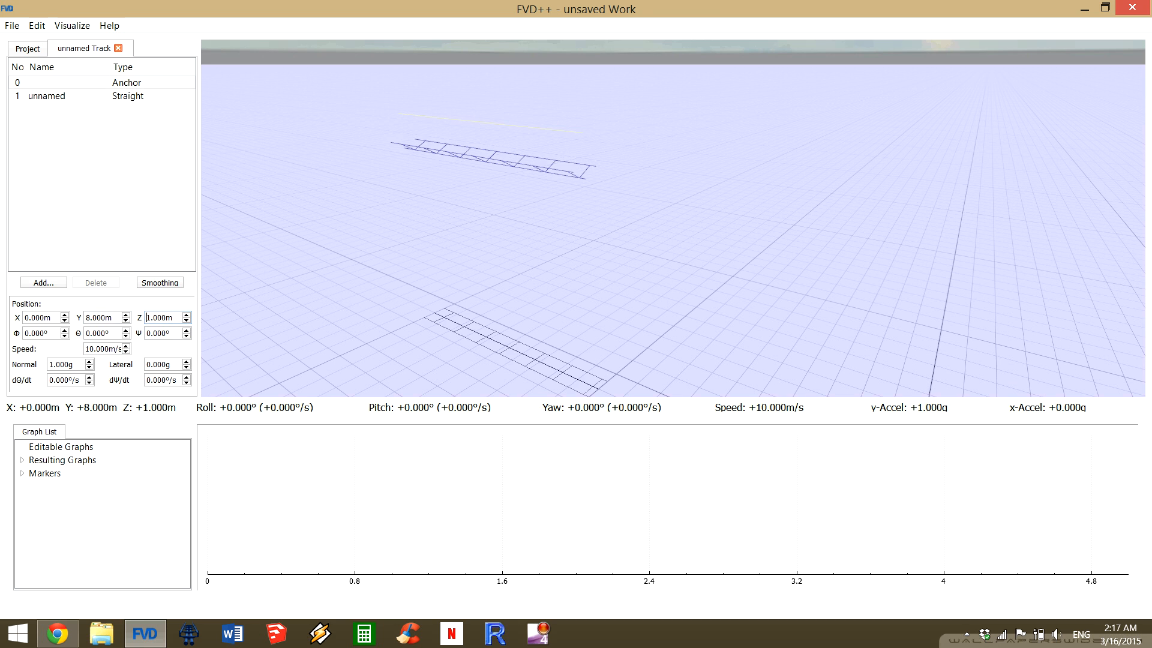
pyautogui.scroll(-5, 159, 317)
pyautogui.scroll(2, 159, 317)
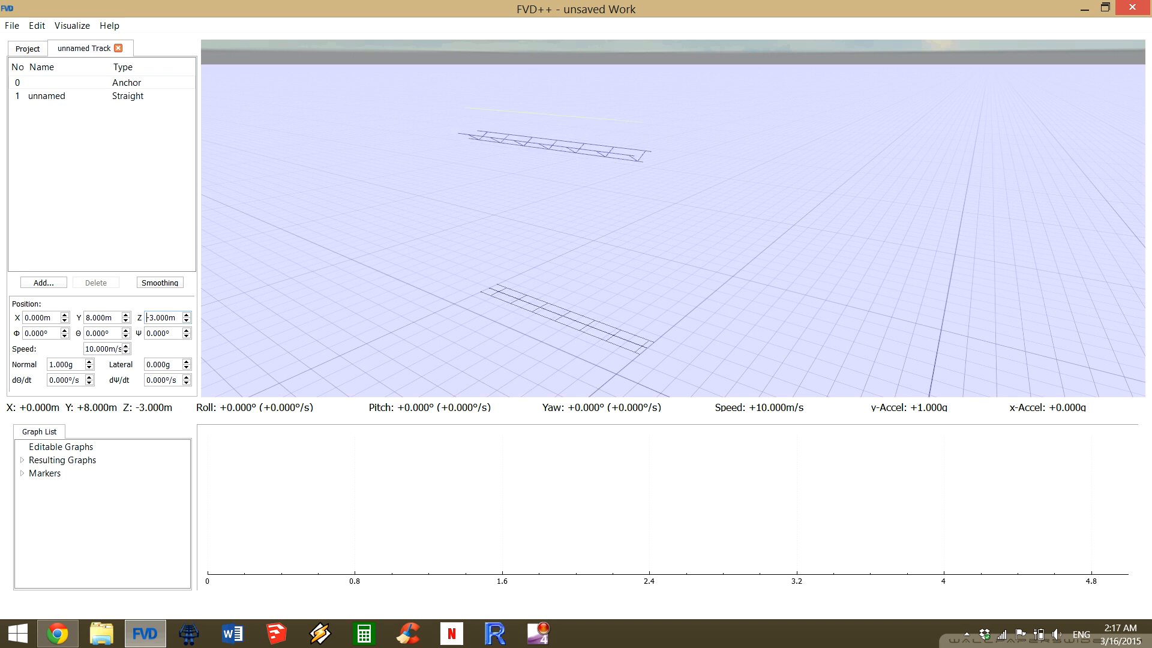
pyautogui.scroll(-1, 147, 317)
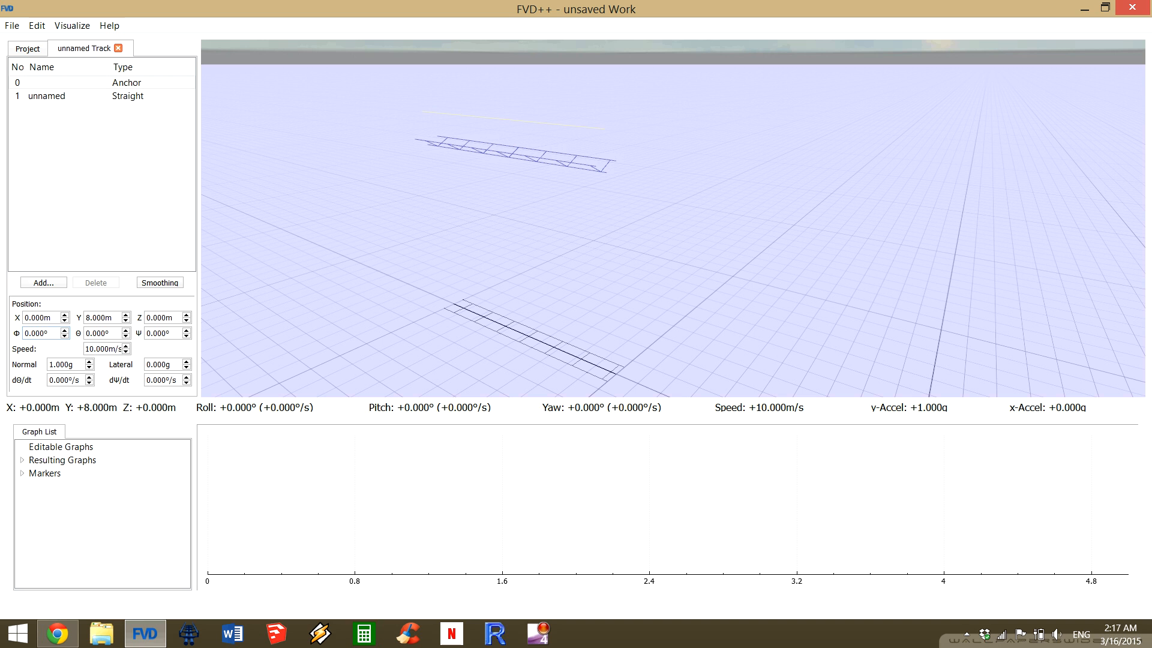
# Try banking the anchor up to a roll angle of 66°, and reset the roll to 0°.
pyautogui.scroll(9, 43, 334)
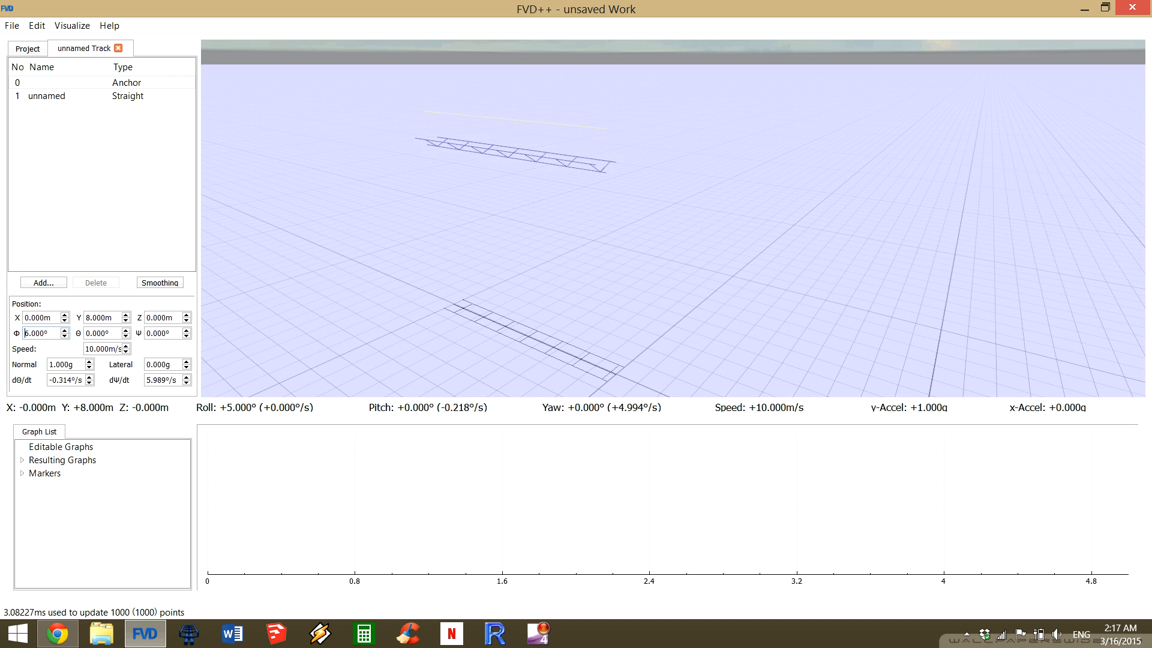
pyautogui.scroll(12, 44, 334)
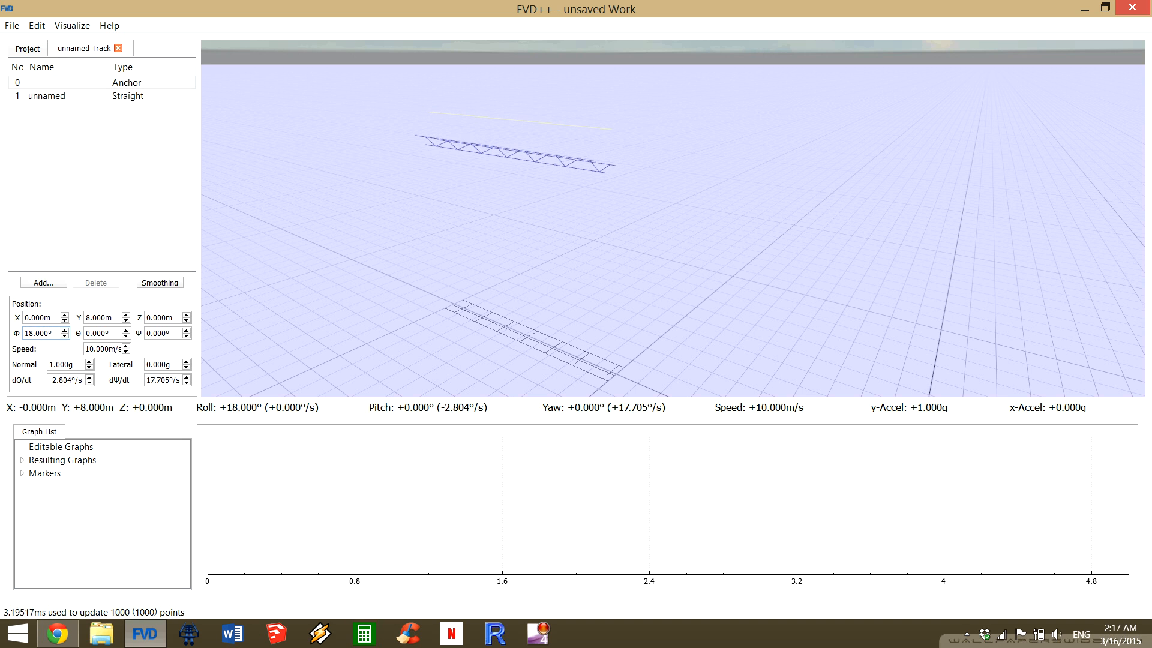
pyautogui.scroll(10, 43, 334)
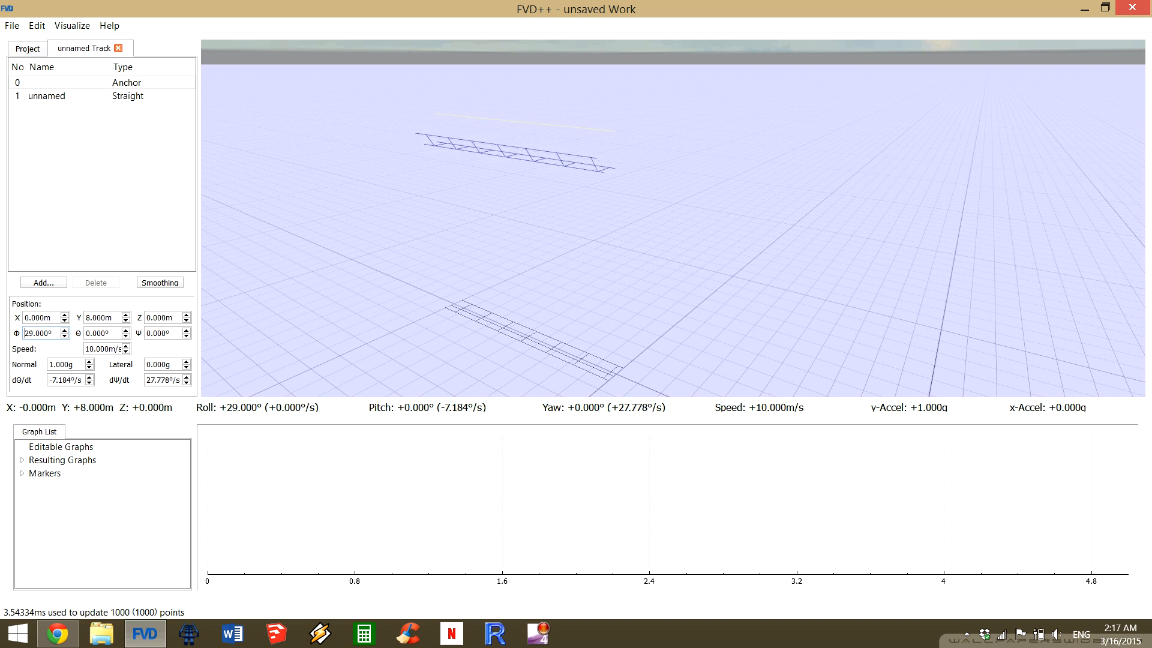
pyautogui.scroll(10, 26, 333)
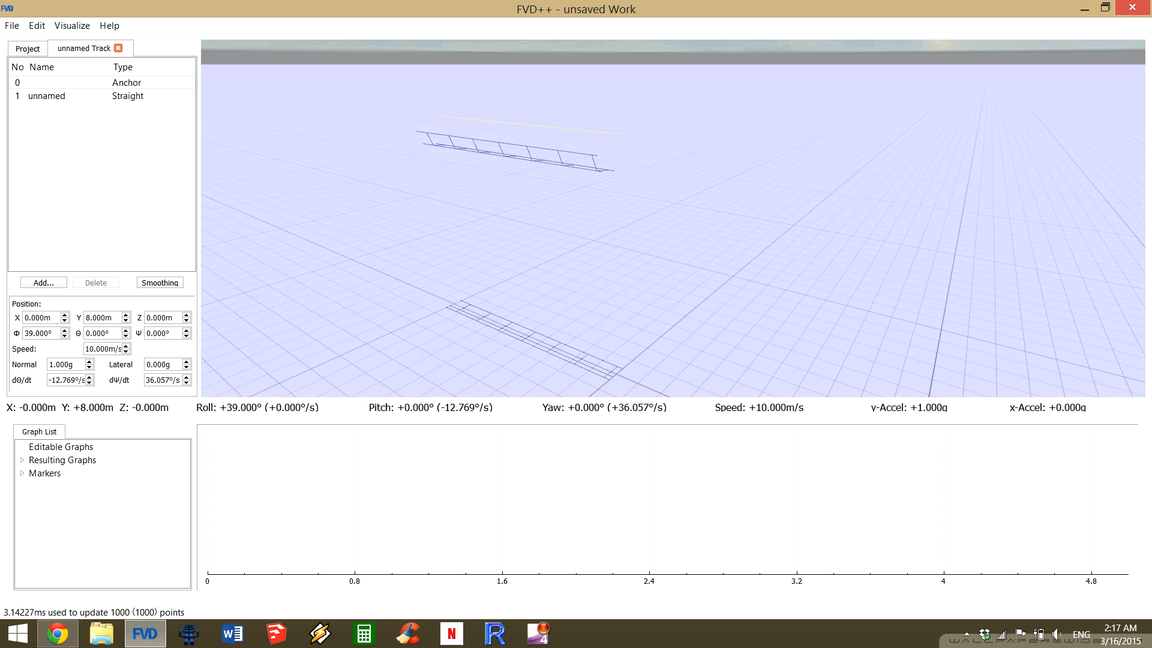
pyautogui.scroll(11, 25, 333)
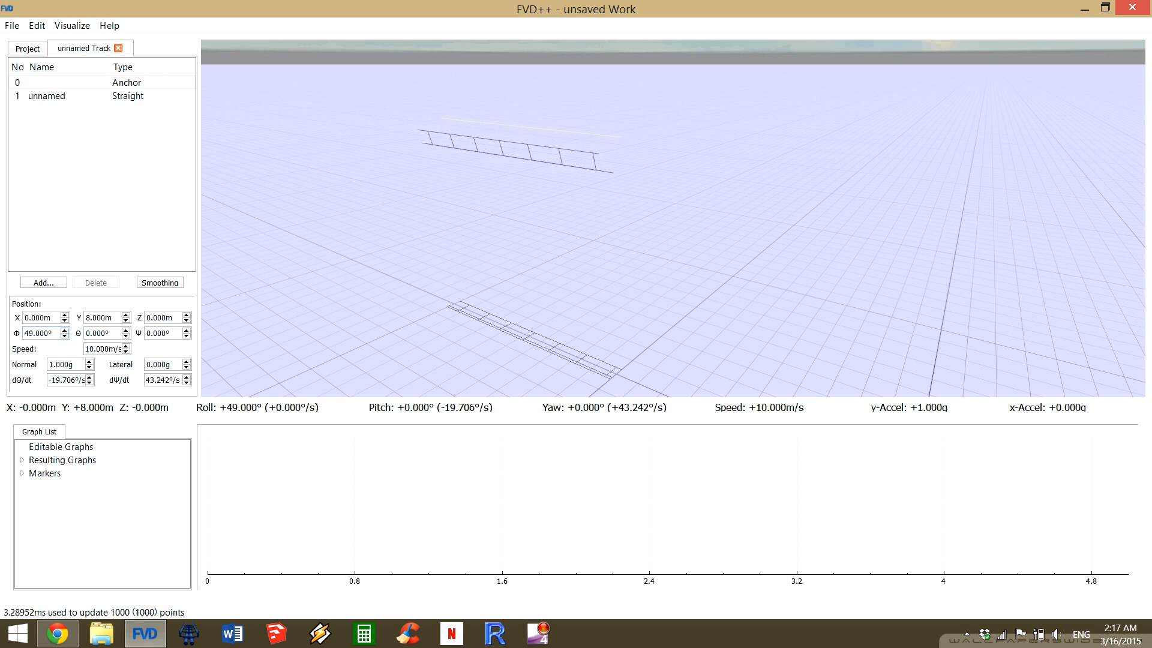
pyautogui.scroll(8, 25, 333)
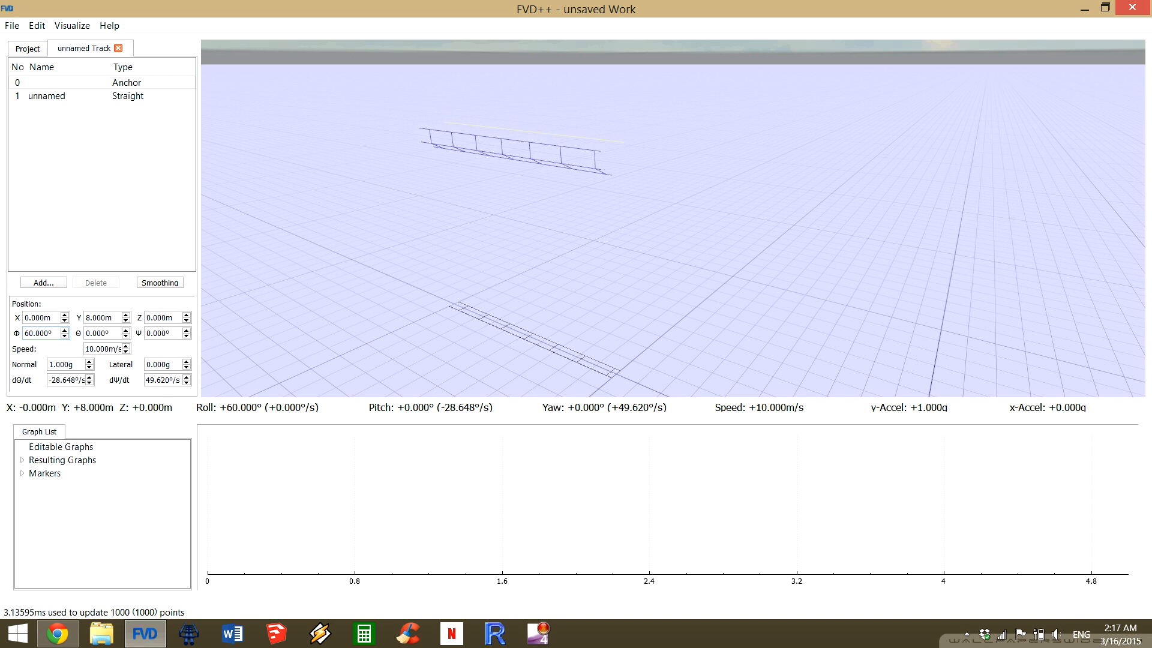
pyautogui.scroll(6, 25, 333)
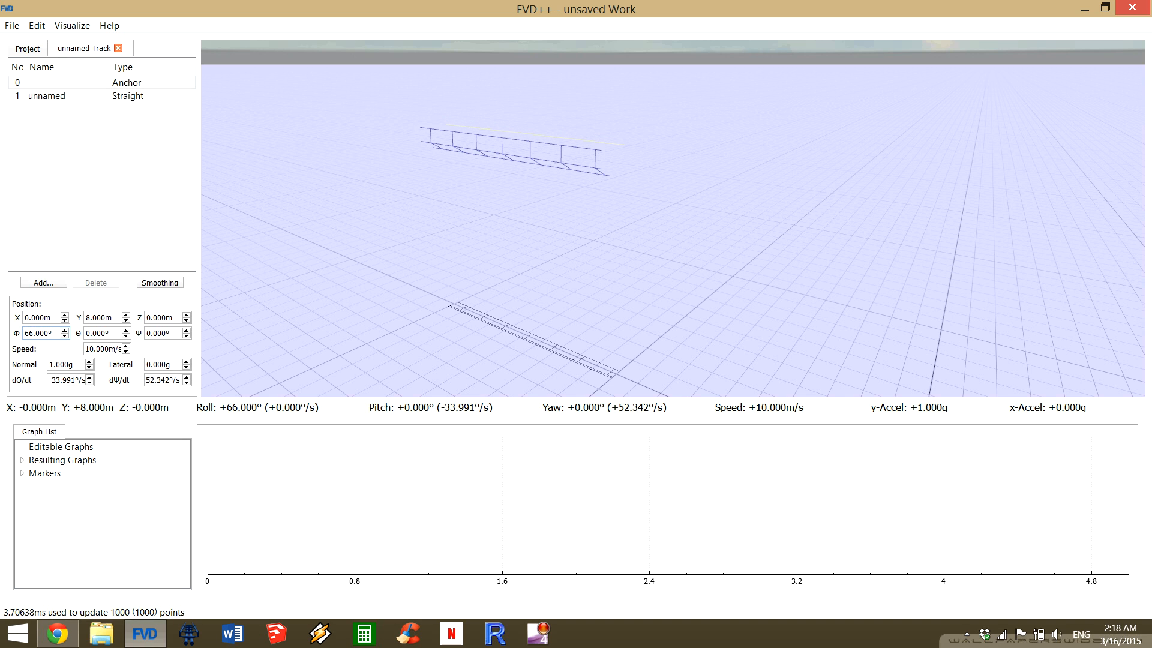
pyautogui.doubleClick(35, 333)
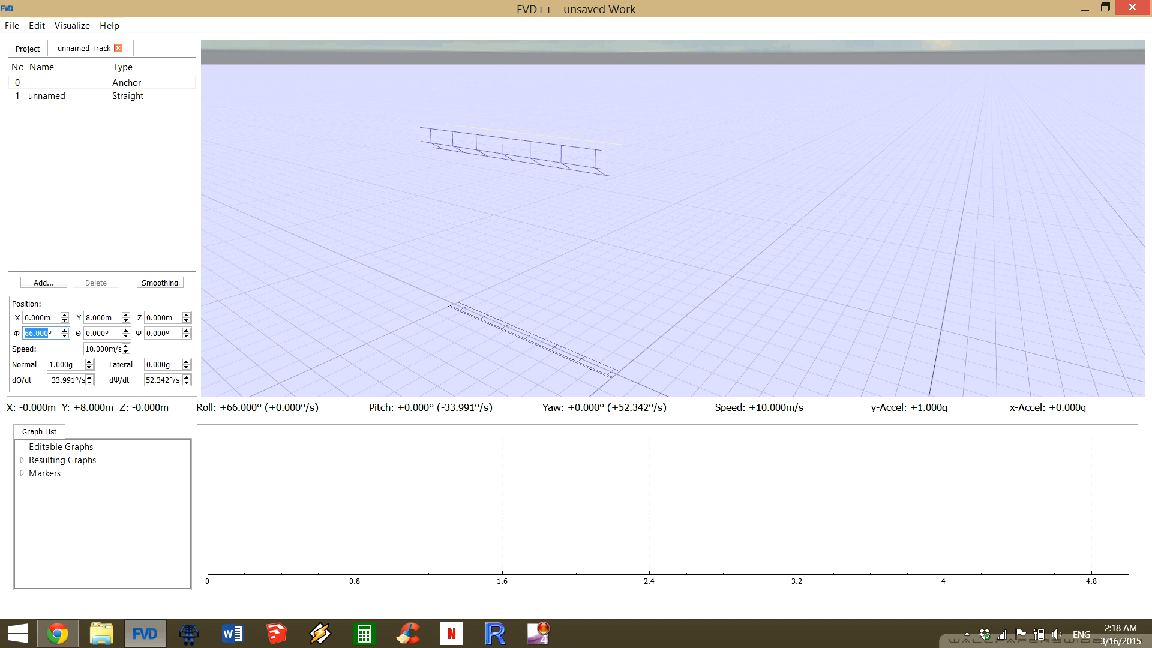
pyautogui.write('0')
pyautogui.press('Return')
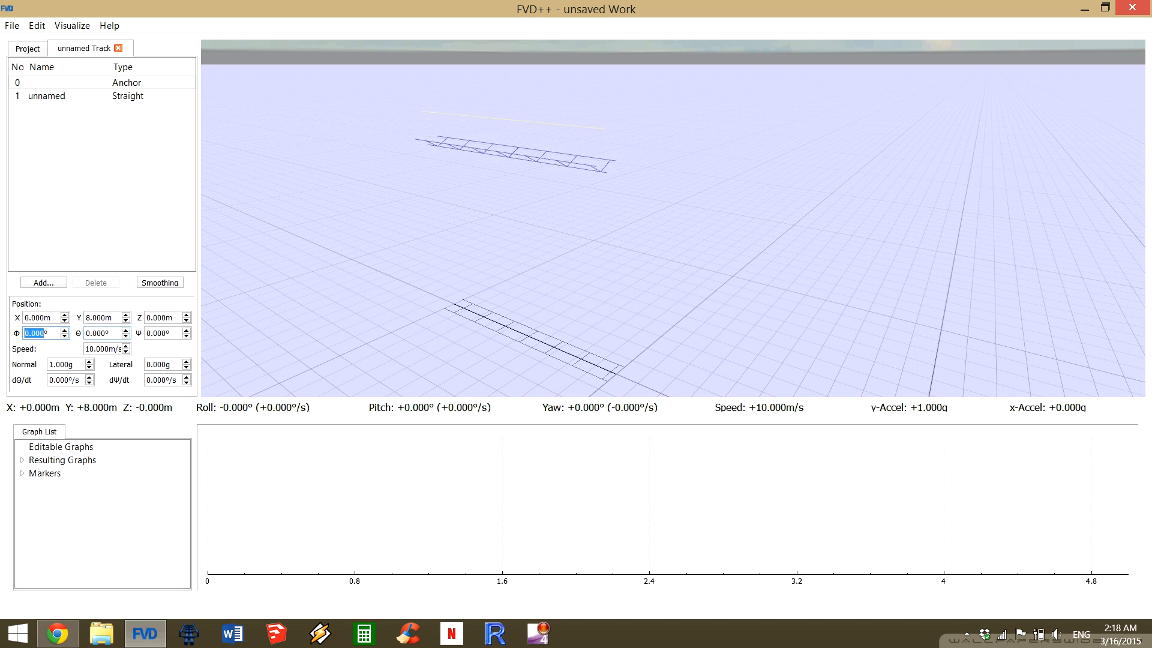
# Try pitching the anchor down to -3° and bring the pitch back to 0°.
pyautogui.press('Tab')
pyautogui.write('3')
pyautogui.press('Return')
pyautogui.press('Down')
pyautogui.press('Down')
pyautogui.press('Down')
pyautogui.press('Down')
pyautogui.press('Down')
pyautogui.press('Down')
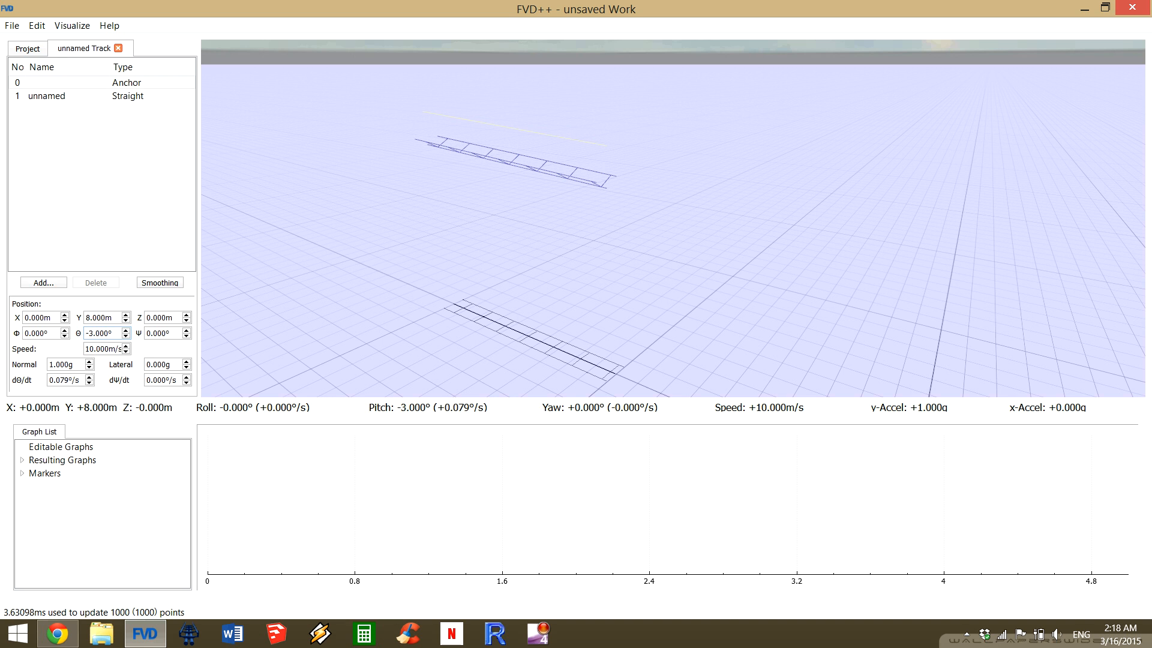
pyautogui.press('Down')
pyautogui.press('Up')
pyautogui.press('Up')
pyautogui.press('Up')
pyautogui.press('Up')
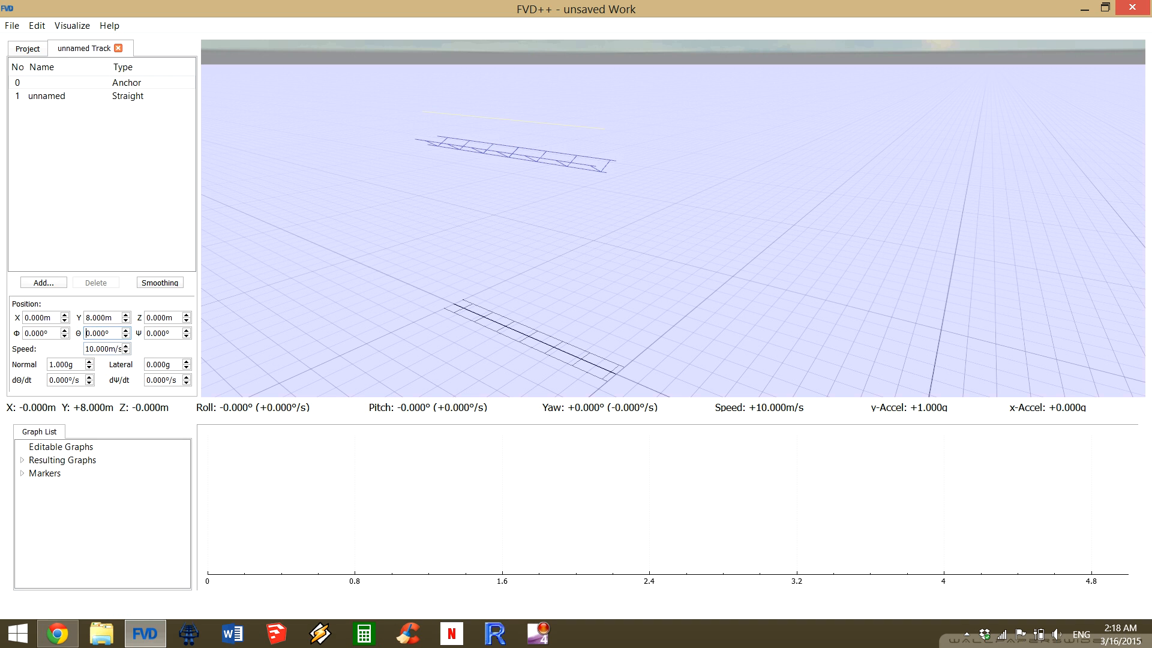
# Lower the anchor's pitch one degree at a time past -2° and restore it to 0°.
pyautogui.press('Down')
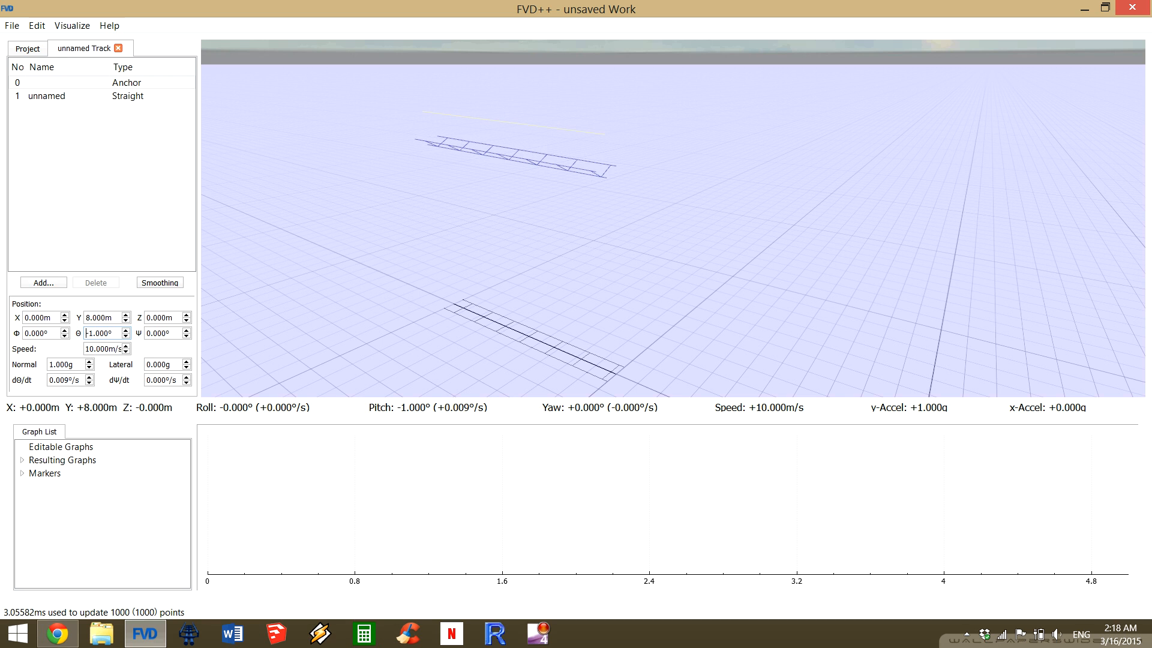
pyautogui.press('Down')
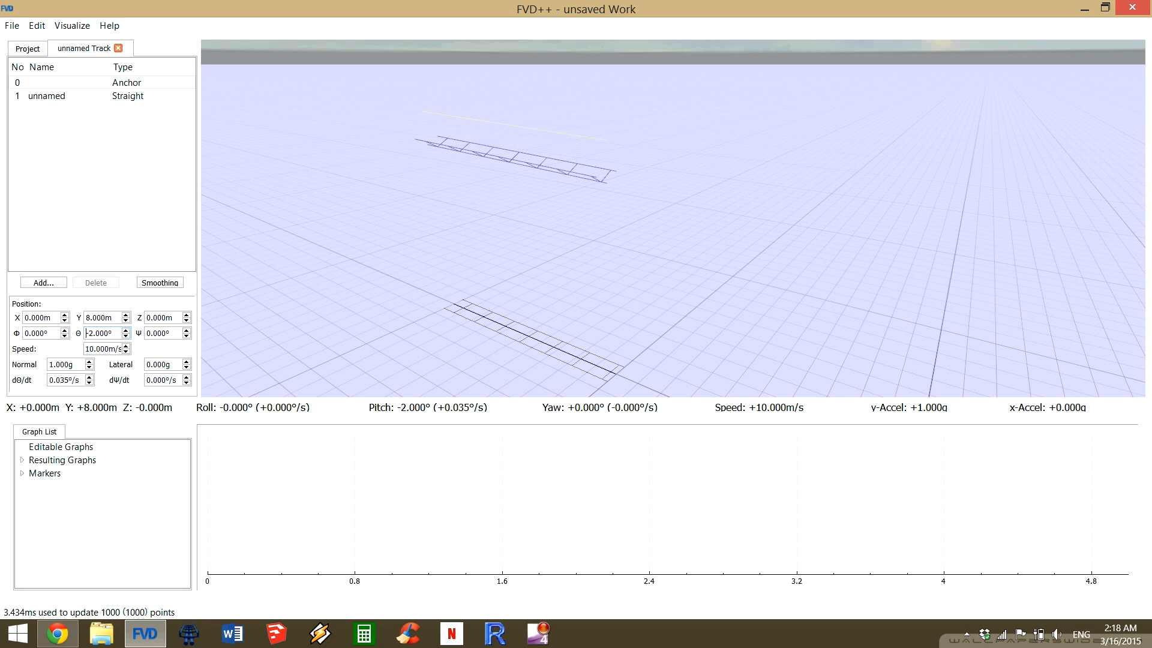
pyautogui.press('Down')
pyautogui.press('Up')
pyautogui.press('Up')
pyautogui.press('Up')
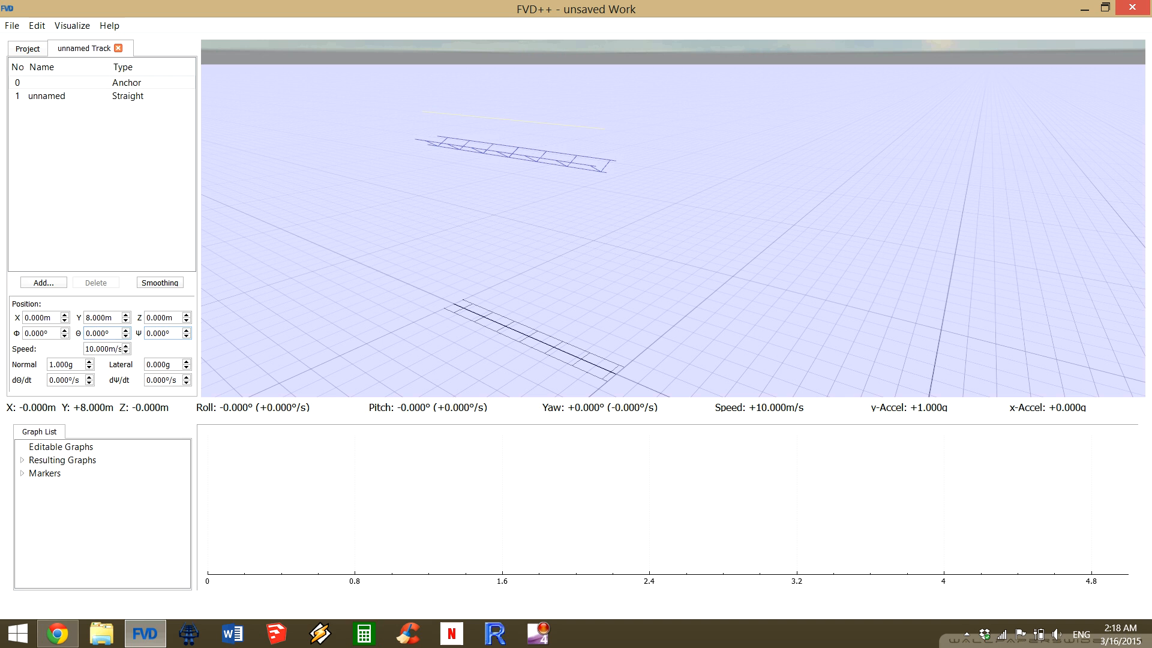
# Try swinging the anchor's yaw up to 13° and back down to -2°.
pyautogui.press('Up')
pyautogui.press('Up')
pyautogui.press('Up')
pyautogui.press('Up')
pyautogui.press('Up')
pyautogui.press('Up')
pyautogui.press('Up')
pyautogui.press('Up')
pyautogui.press('Up')
pyautogui.press('Up')
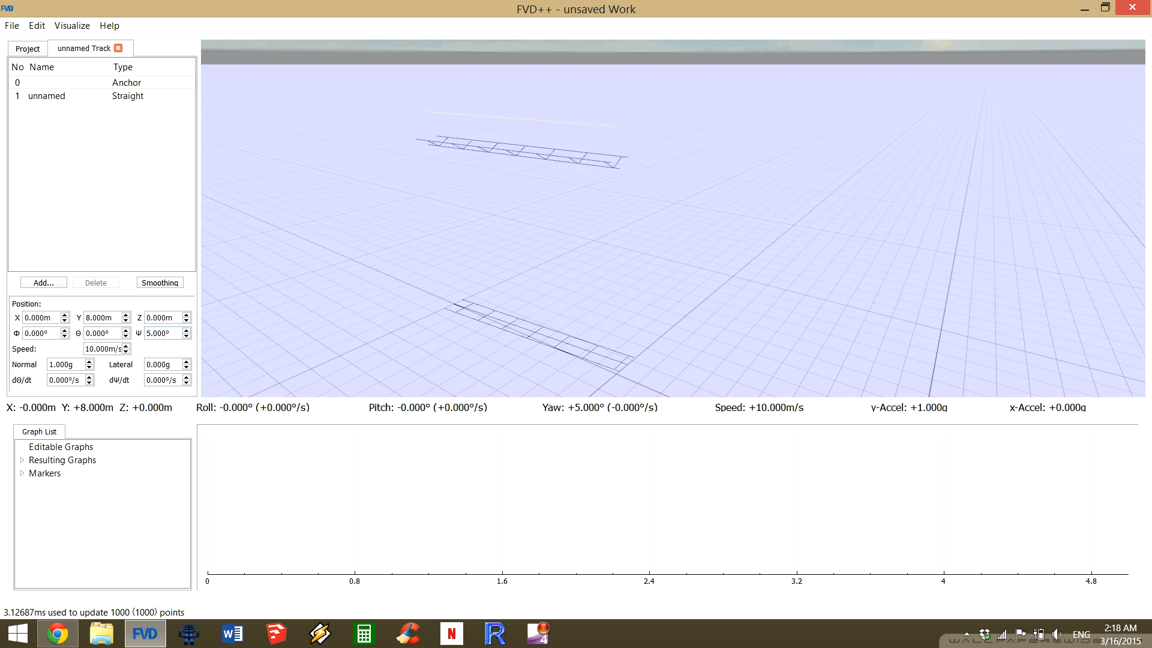
pyautogui.press('Up')
pyautogui.press('Up')
pyautogui.press('Up')
pyautogui.press('Up')
pyautogui.press('Up')
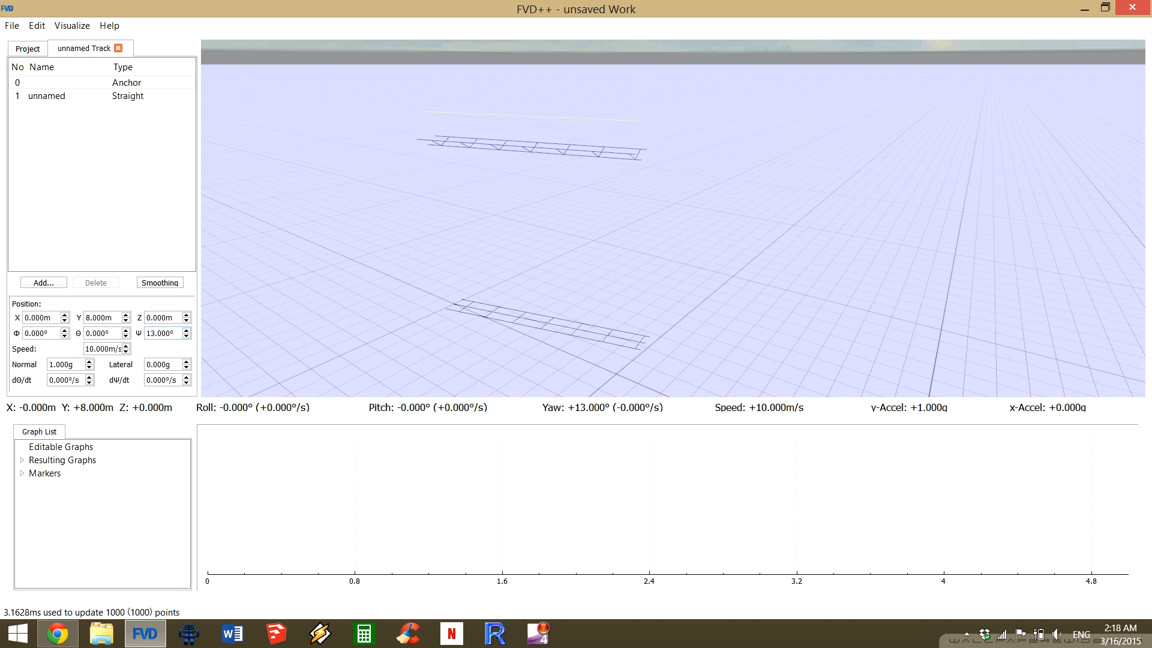
pyautogui.press('Down')
pyautogui.press('Down')
pyautogui.press('Down')
pyautogui.press('Down')
pyautogui.press('Down')
pyautogui.press('Down')
pyautogui.press('Down')
pyautogui.press('Down')
pyautogui.press('Down')
pyautogui.press('Down')
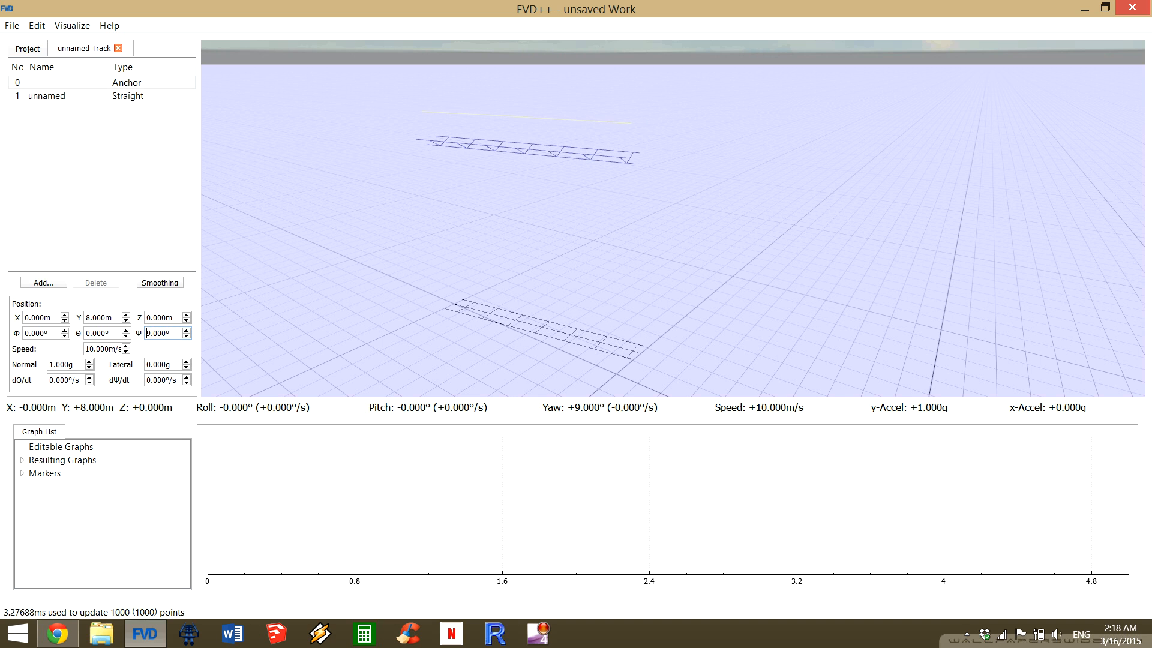
pyautogui.press('Down')
pyautogui.press('Down')
pyautogui.press('Down')
pyautogui.press('Down')
pyautogui.press('Down')
pyautogui.press('Down')
pyautogui.press('Down')
pyautogui.press('Down')
pyautogui.press('Down')
pyautogui.press('Down')
pyautogui.press('Down')
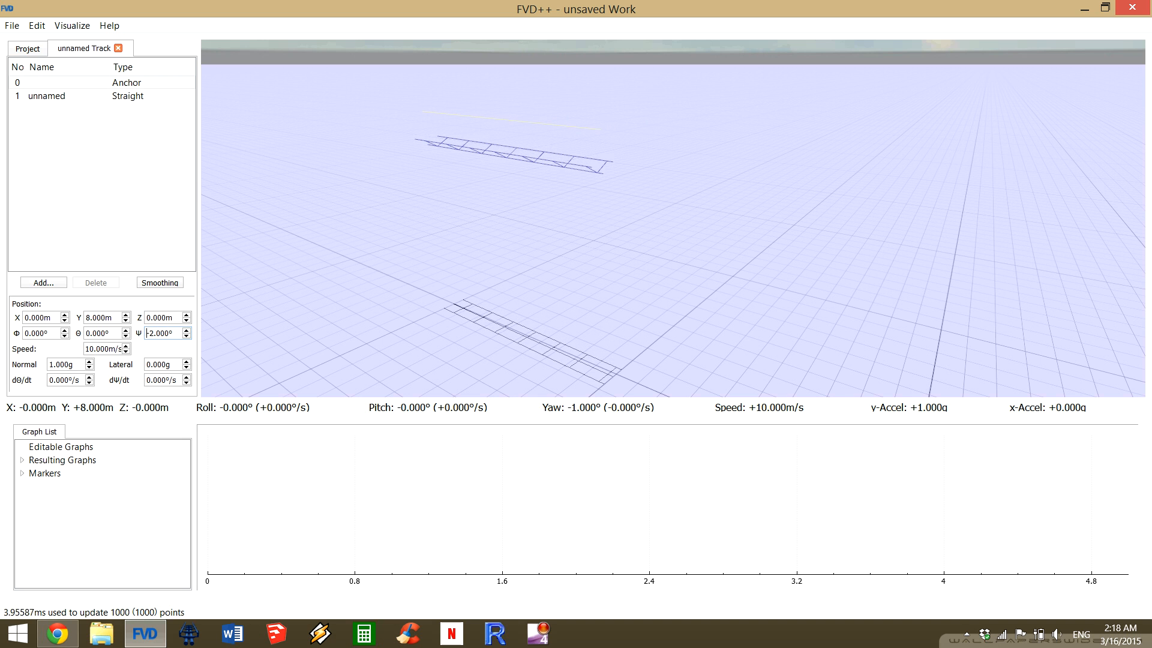
# Swing the anchor's yaw to both sides once more and reset it to 0°.
pyautogui.press('Down')
pyautogui.press('Down')
pyautogui.press('Up')
pyautogui.press('Up')
pyautogui.press('Up')
pyautogui.press('Up')
pyautogui.press('Up')
pyautogui.press('Up')
pyautogui.press('Up')
pyautogui.press('Up')
pyautogui.press('Up')
pyautogui.press('Up')
pyautogui.press('Up')
pyautogui.press('Up')
pyautogui.press('Up')
pyautogui.press('Down')
pyautogui.press('Down')
pyautogui.press('Down')
pyautogui.press('Down')
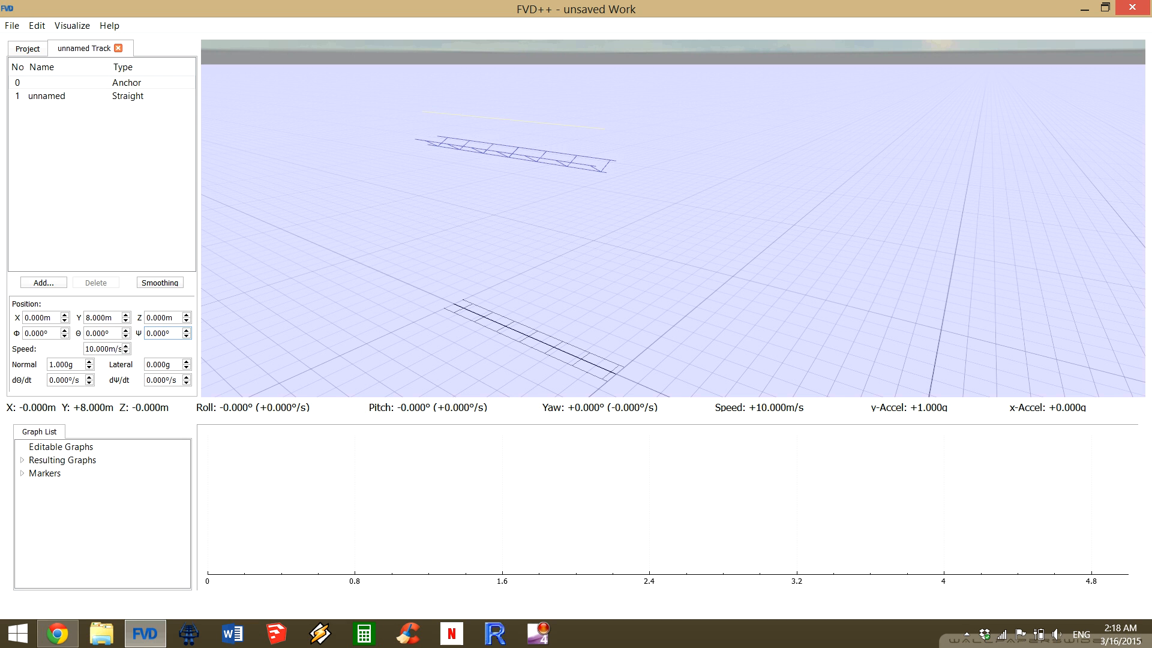
# Set the straight section's heartline length to 20 m.
pyautogui.moveTo(672, 218); pyautogui.dragTo(689, 272)
pyautogui.press('s')
pyautogui.press('s')
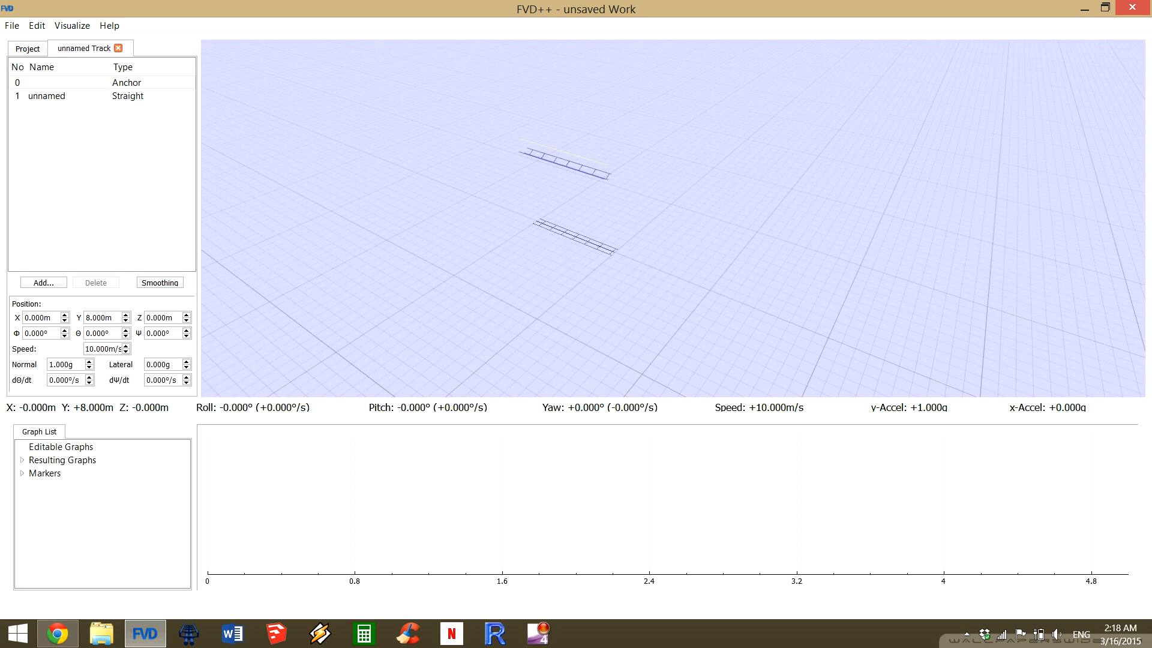
pyautogui.press('w')
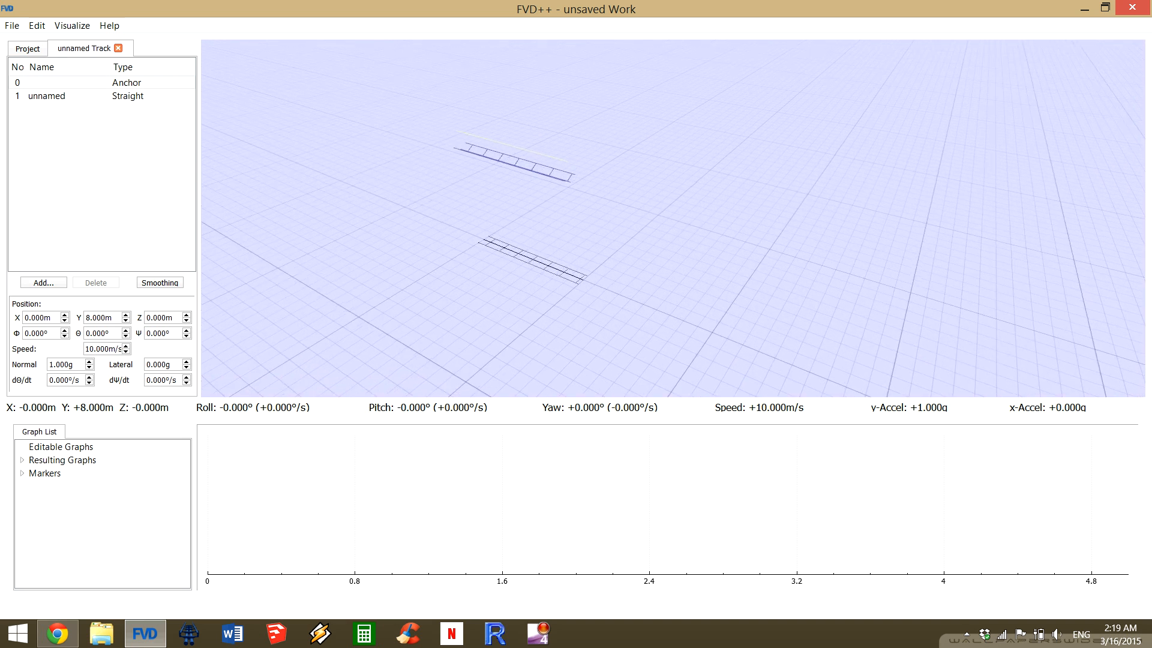
pyautogui.press('w')
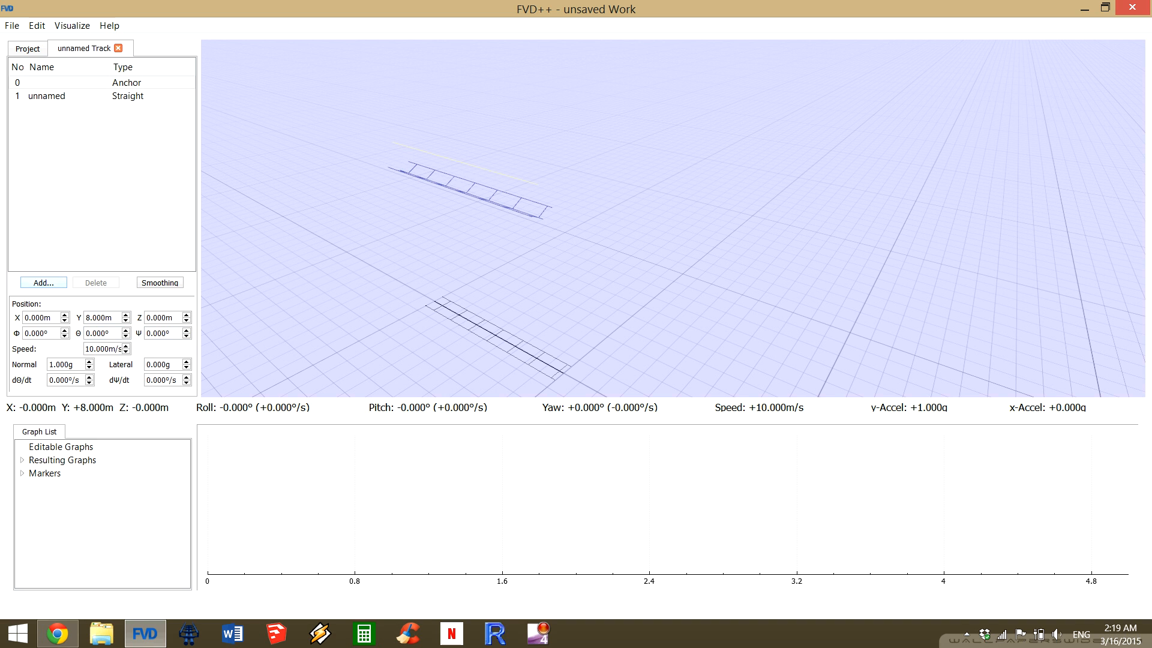
pyautogui.click(72, 96)
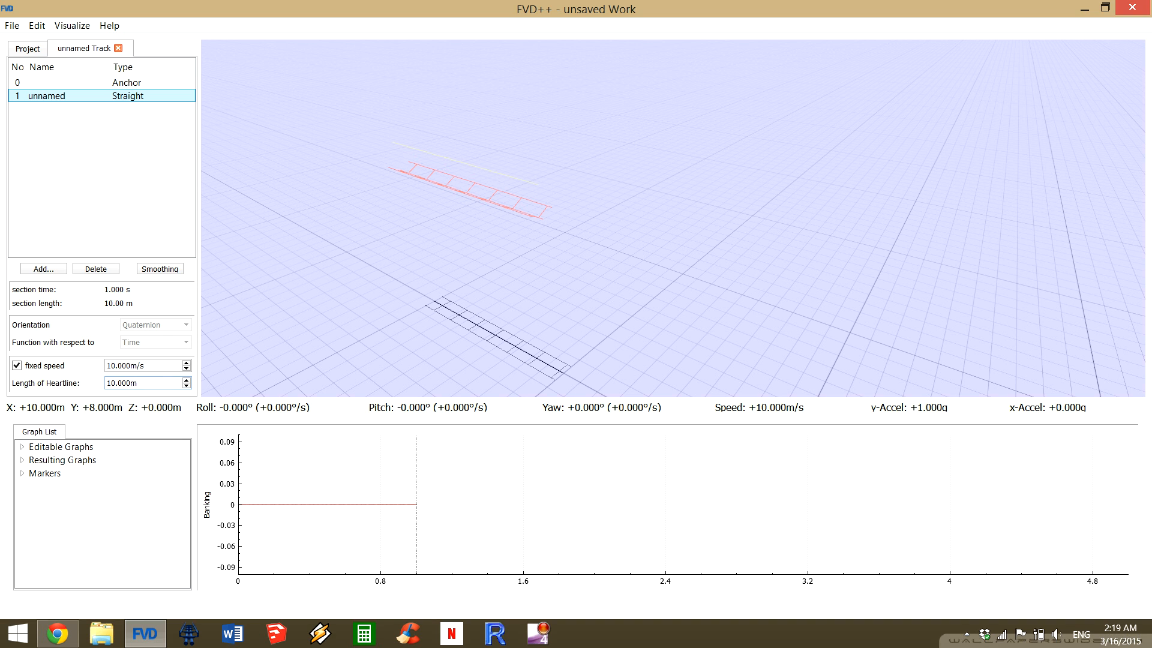
pyautogui.scroll(10, 144, 383)
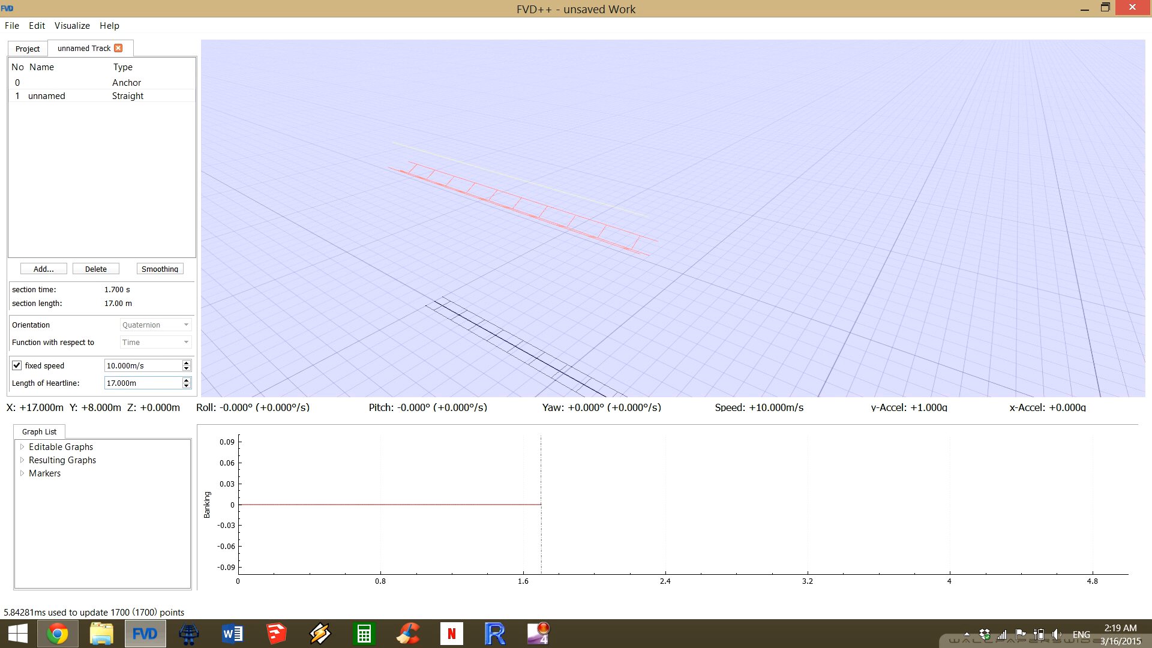
pyautogui.moveTo(672, 218); pyautogui.dragTo(663, 256)
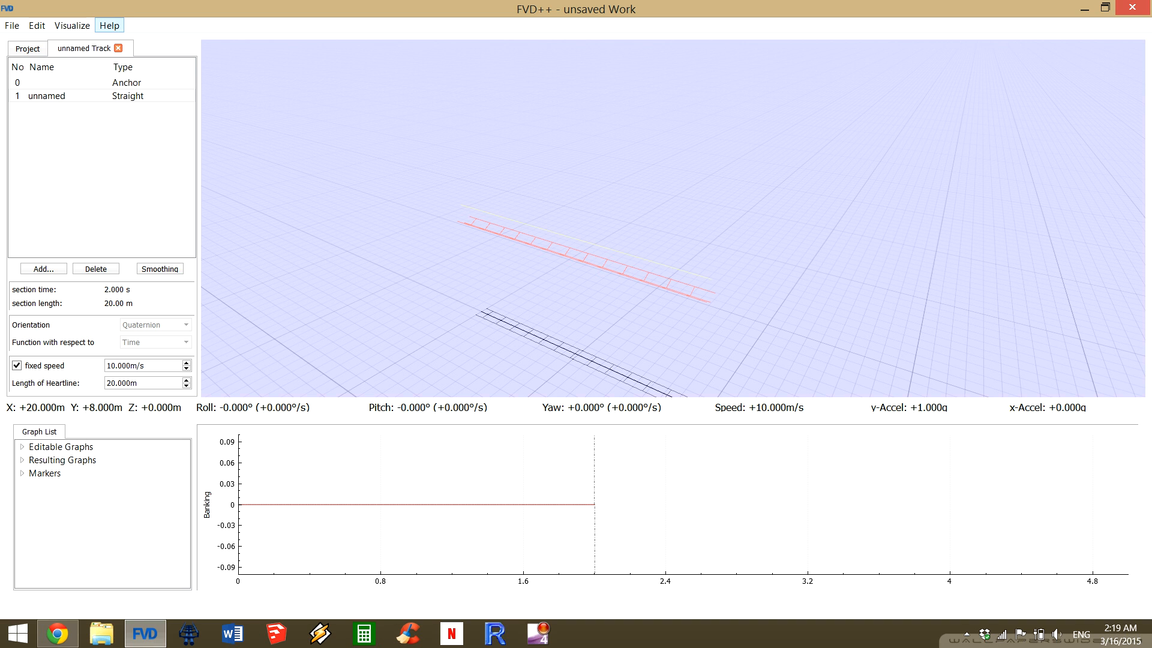
# Look over the Conversions reference with its speed, length and heartline values, and close it.
pyautogui.click(109, 25)
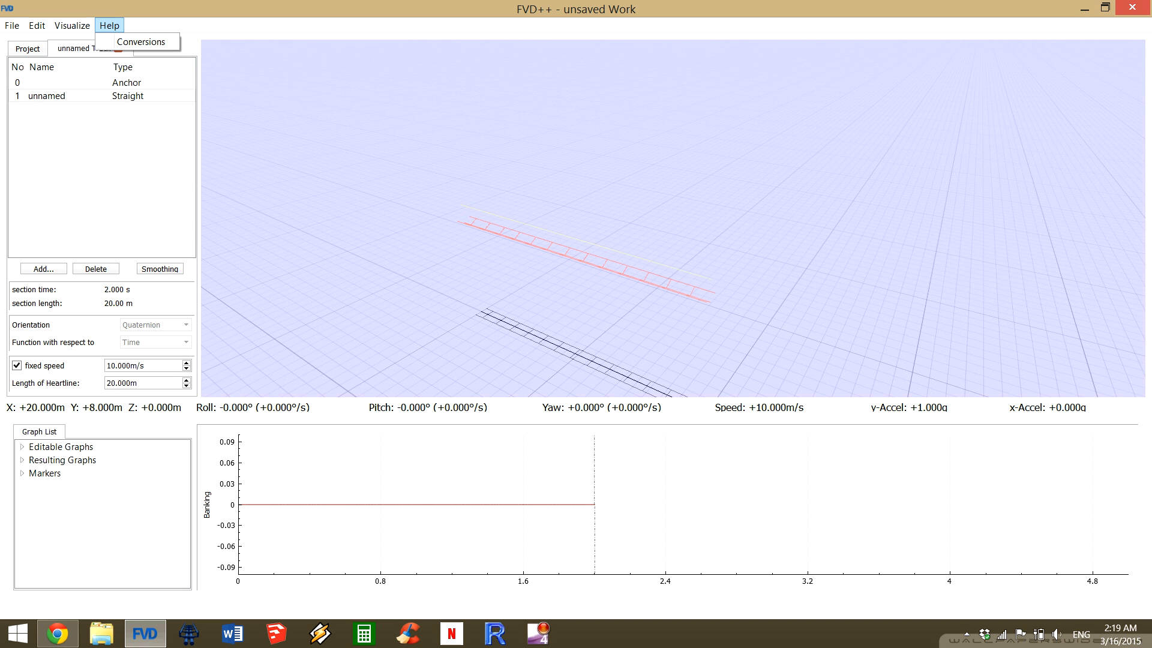
pyautogui.click(109, 25)
pyautogui.click(110, 25)
pyautogui.click(140, 42)
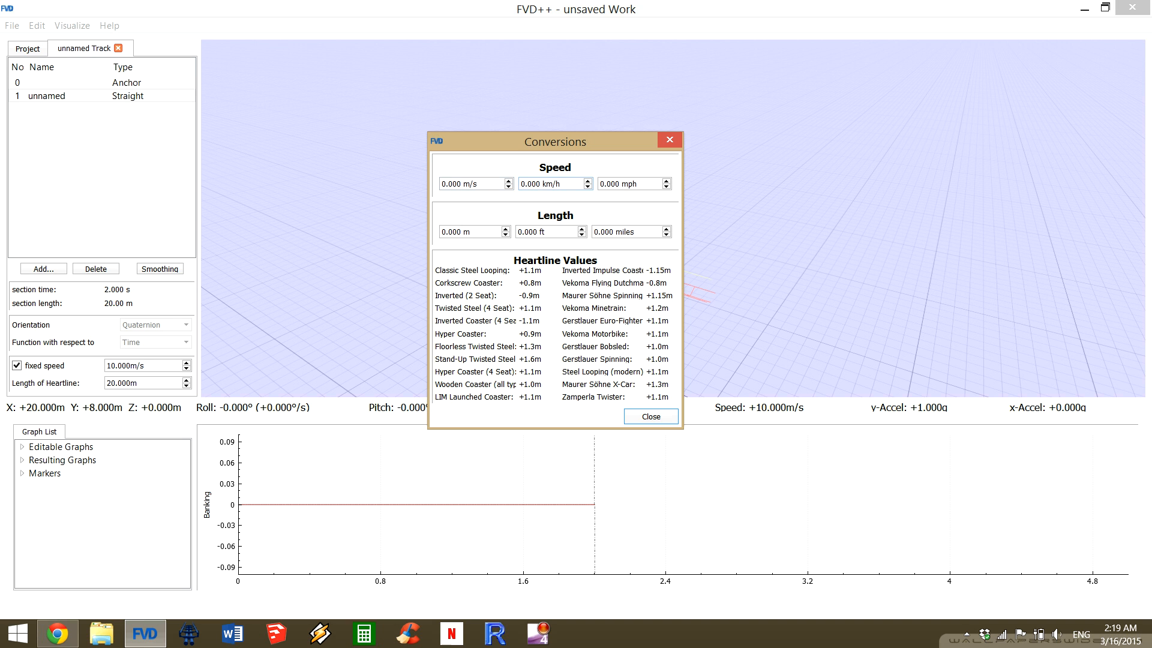
pyautogui.click(651, 417)
# Review the measurement unit choices in the program options and keep Metric (m, m/s).
pyautogui.click(37, 25)
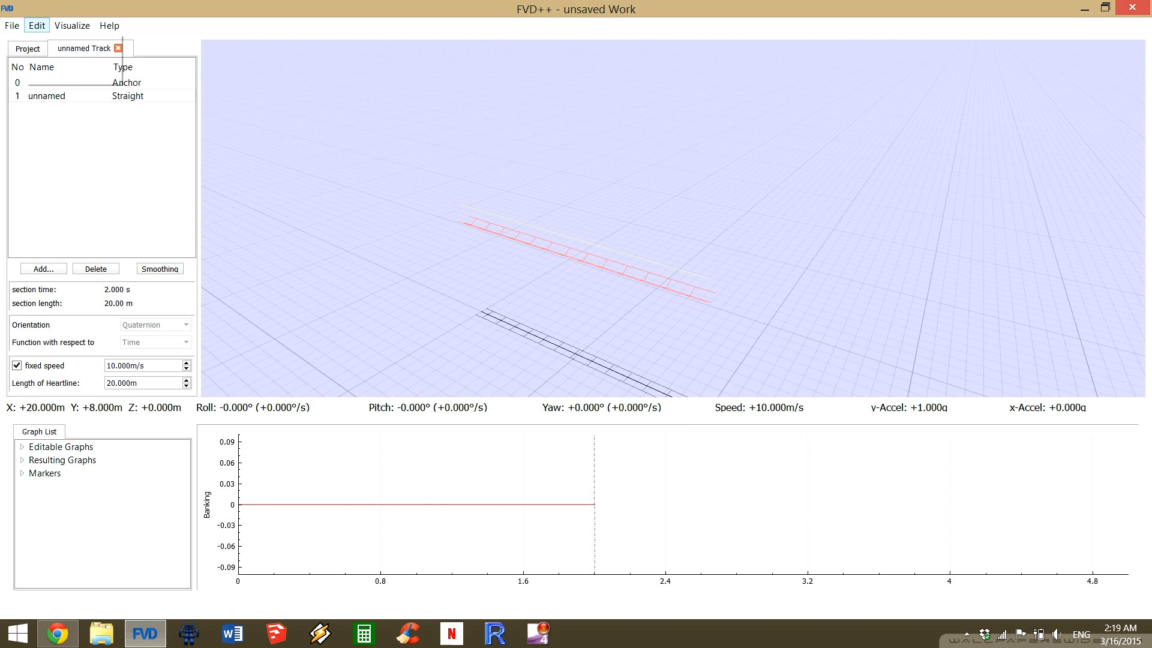
pyautogui.click(63, 76)
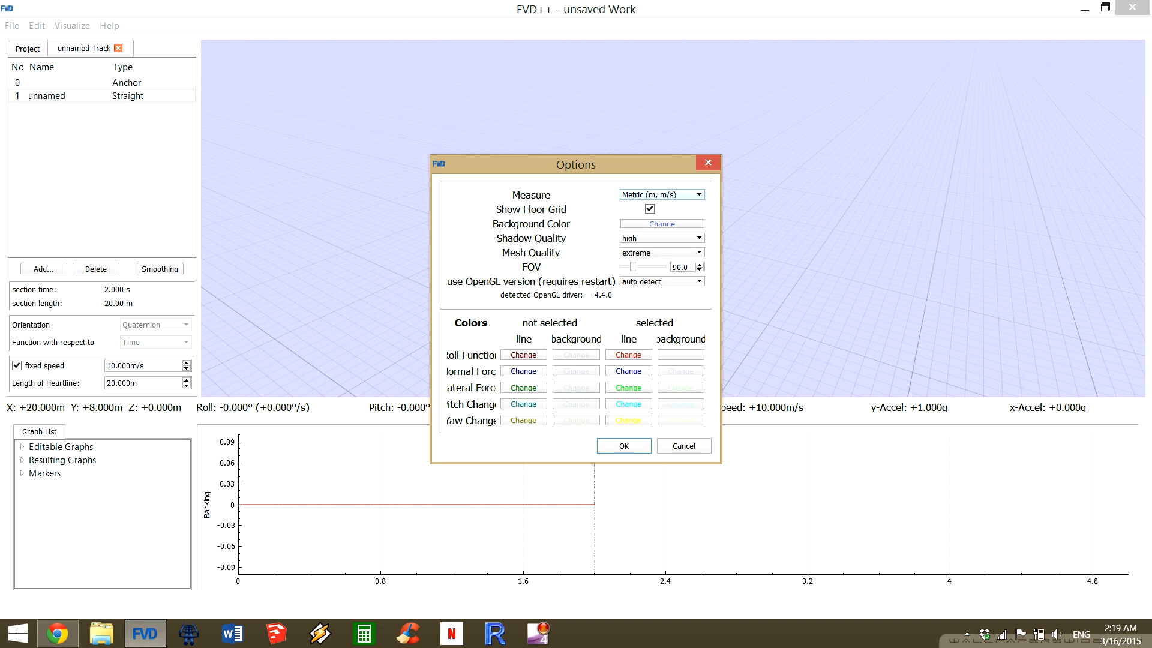
pyautogui.click(662, 195)
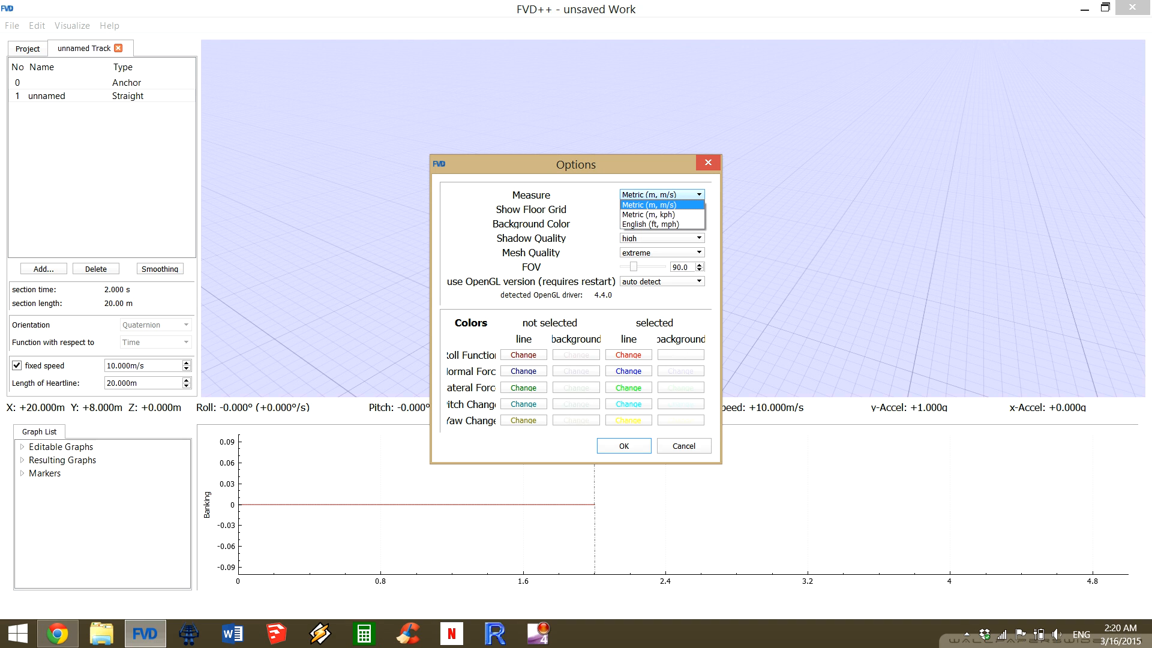
pyautogui.click(651, 205)
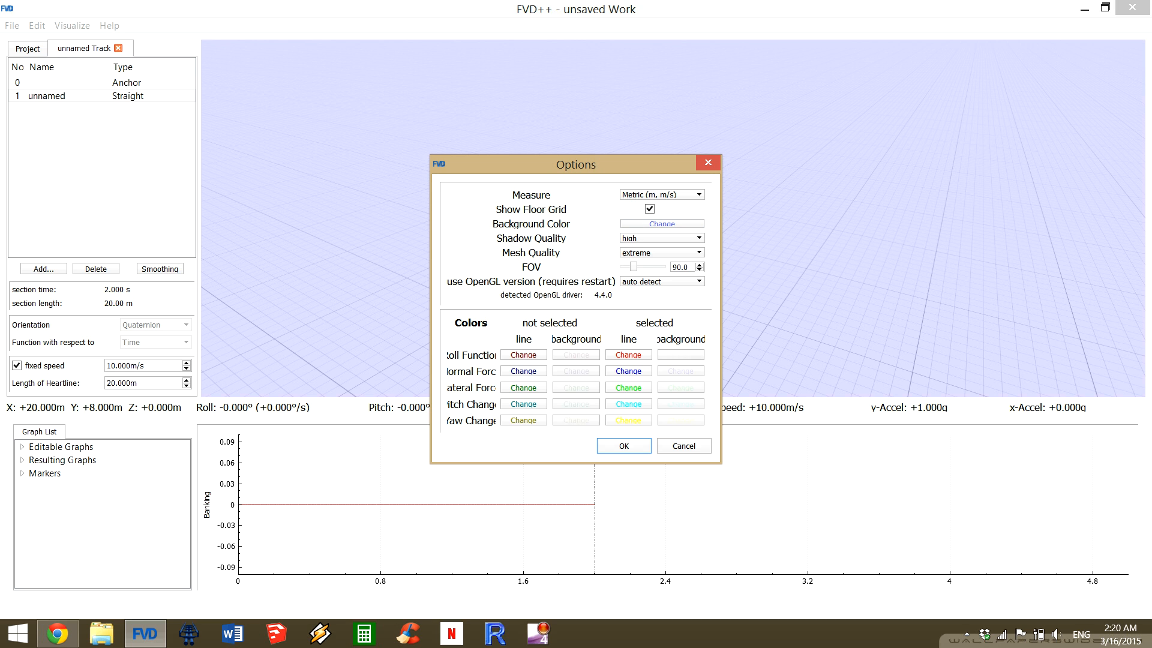
# Try a field of view of 60 in the options, restore it to 90 and accept the options.
pyautogui.moveTo(633, 267)
pyautogui.mouseDown()
pyautogui.moveTo(648, 267)
pyautogui.moveTo(623, 267)
pyautogui.mouseUp()
pyautogui.press('Tab')
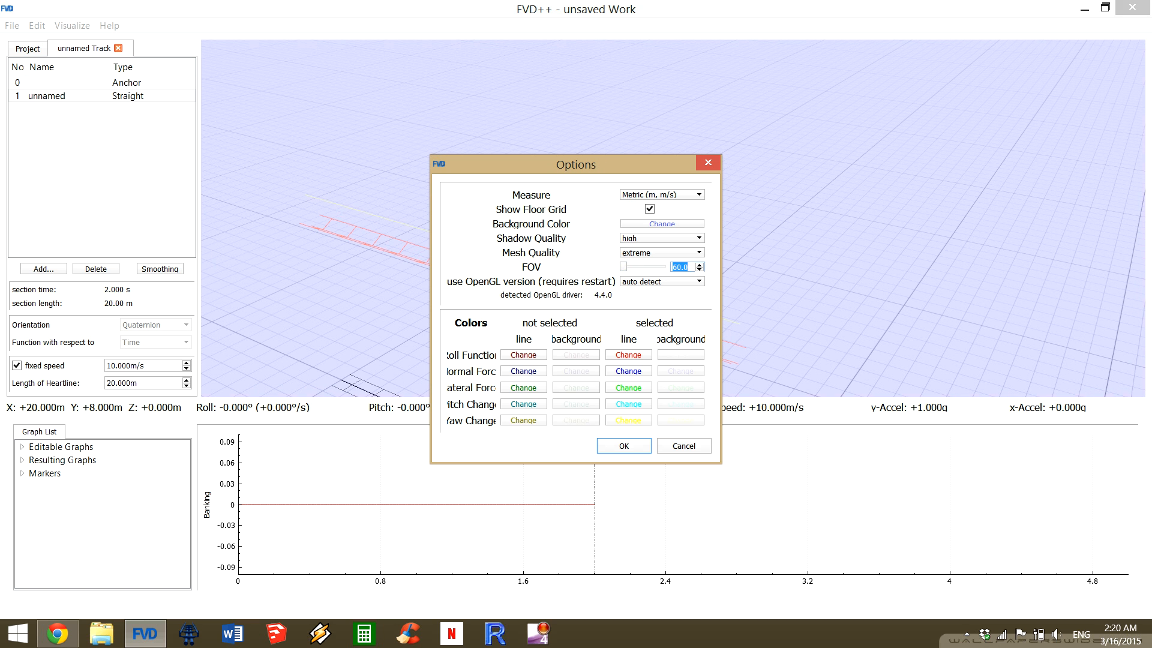
pyautogui.write('90')
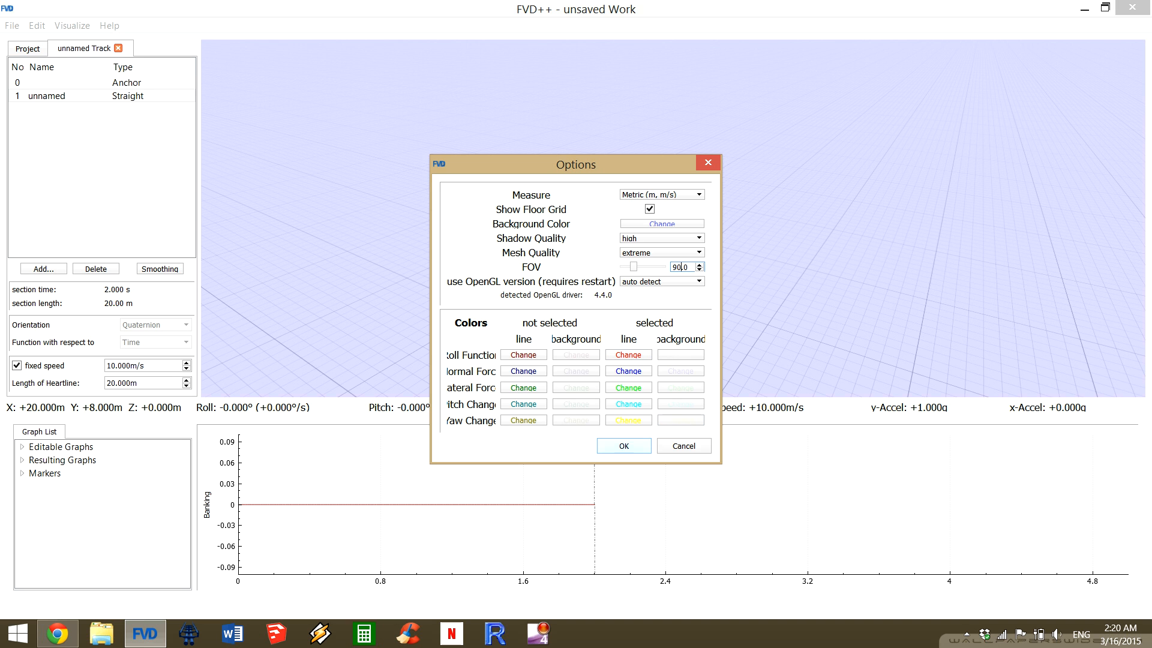
pyautogui.press('Return')
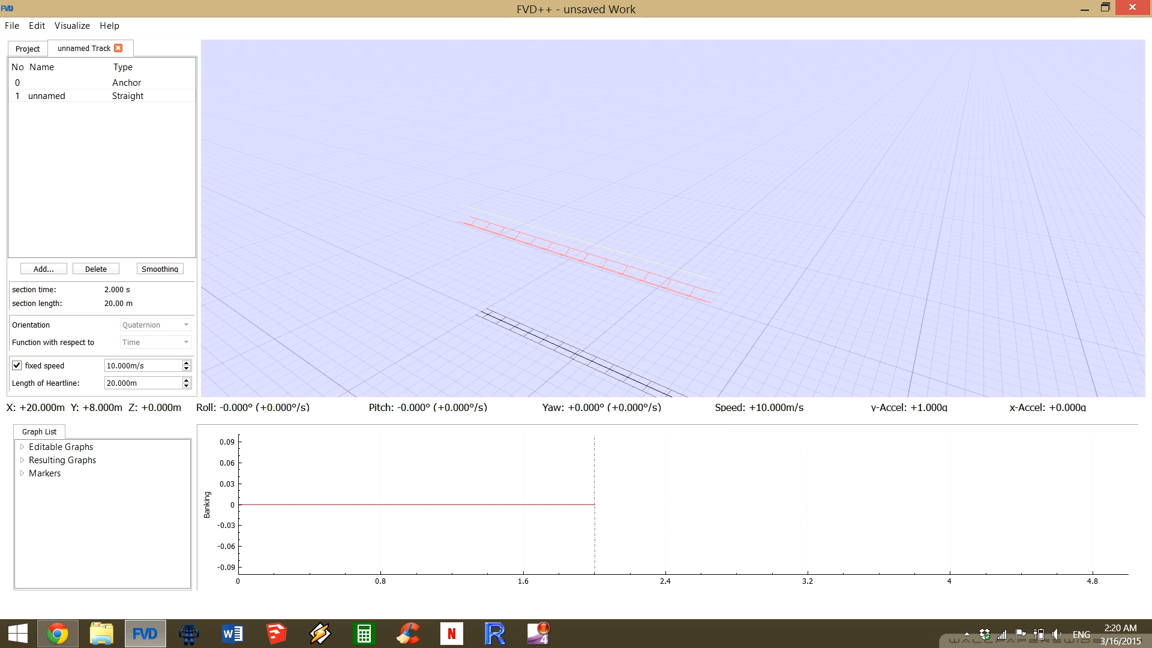
# Add a curved section after the straight section.
pyautogui.moveTo(672, 219); pyautogui.dragTo(821, 245)
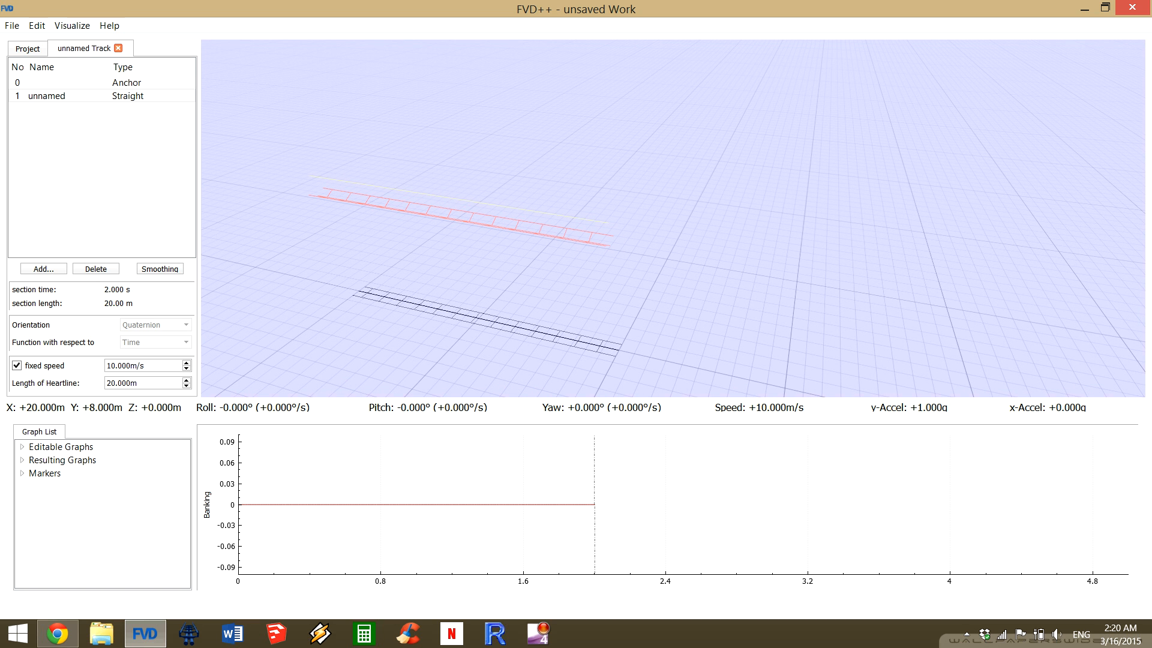
pyautogui.press('s')
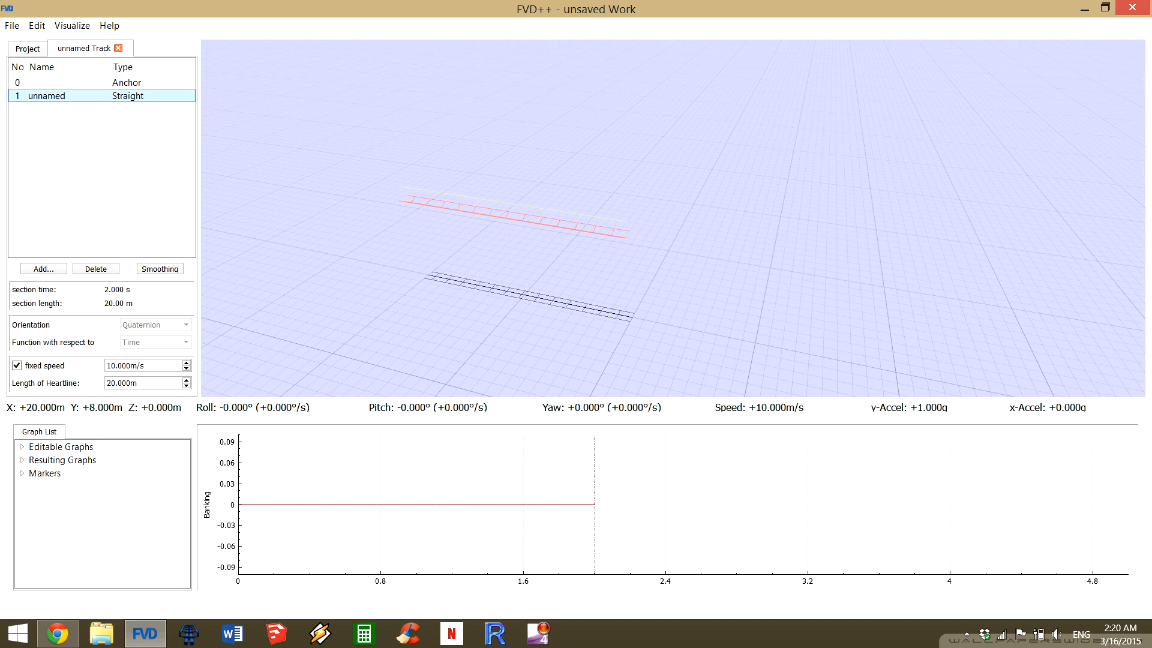
pyautogui.click(37, 265)
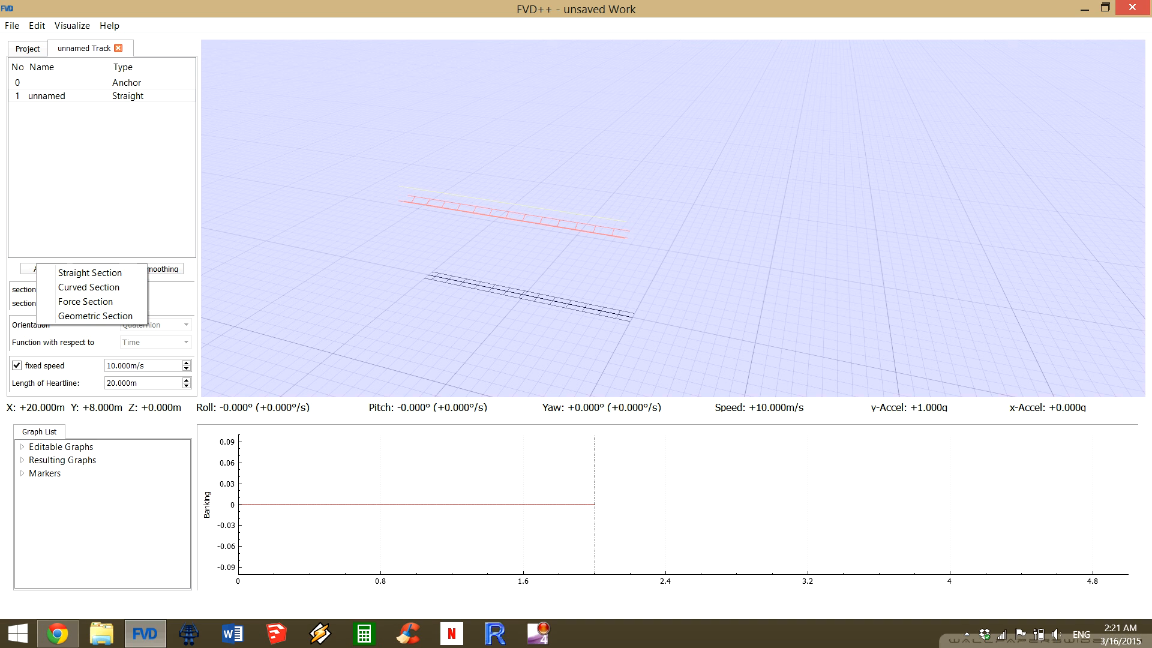
pyautogui.press('Escape')
pyautogui.click(45, 270)
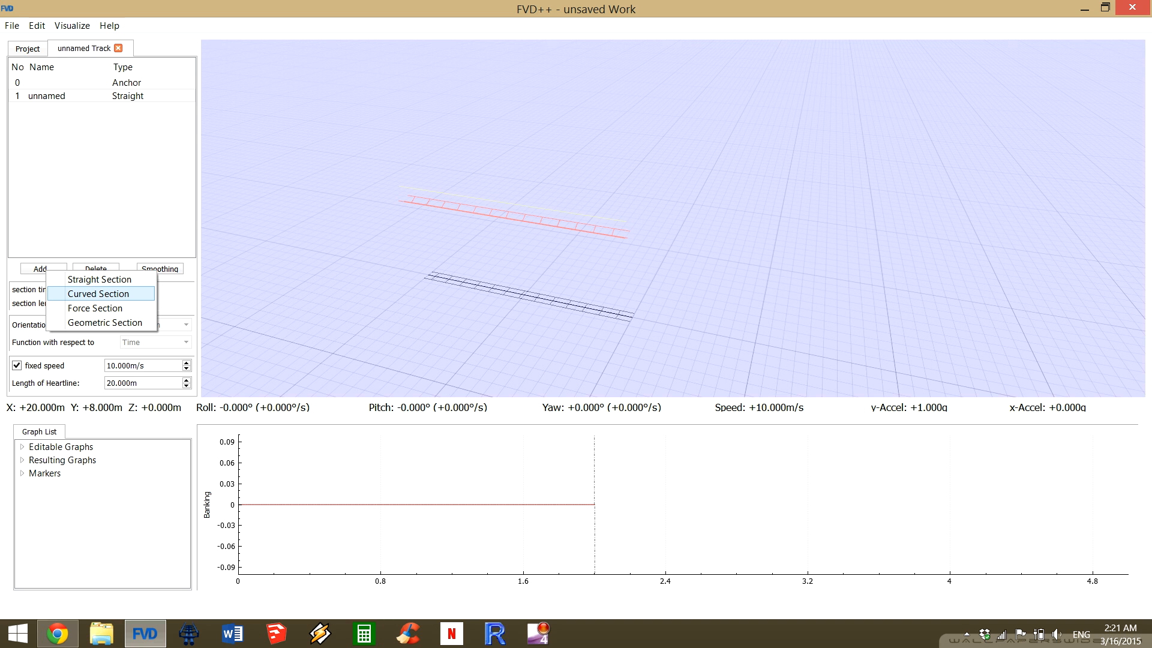
pyautogui.click(98, 293)
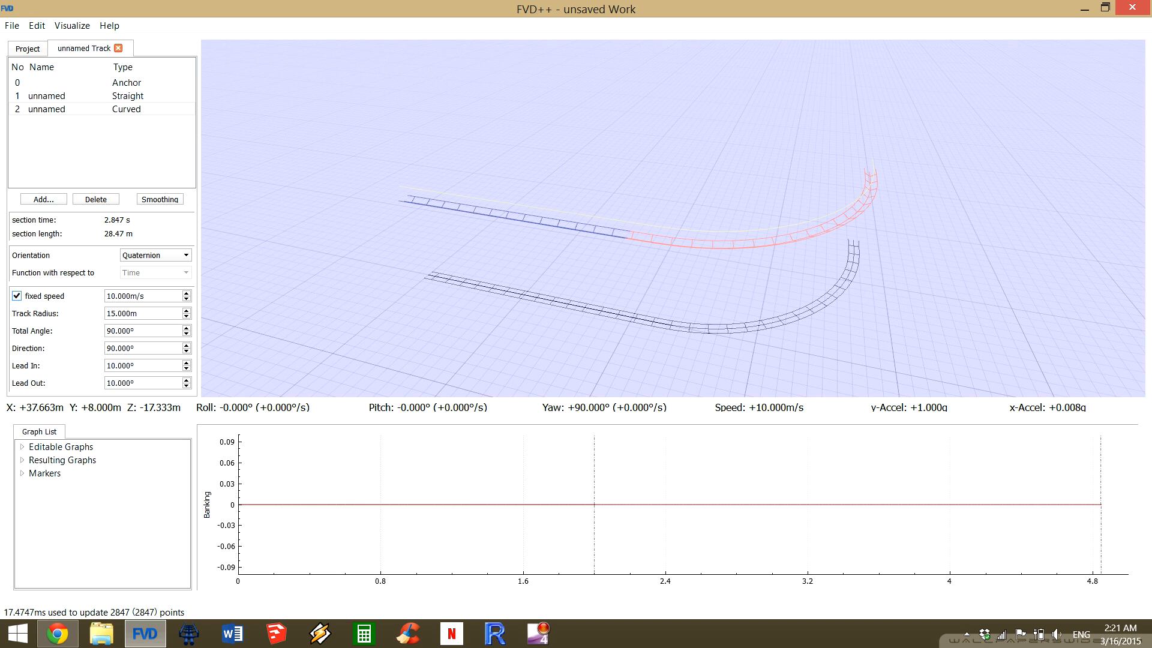
# Reduce the curved section's track radius step by step to below 9 m and settle on 10 m.
pyautogui.press('d')
pyautogui.moveTo(673, 218); pyautogui.dragTo(312, 219)
pyautogui.press('w')
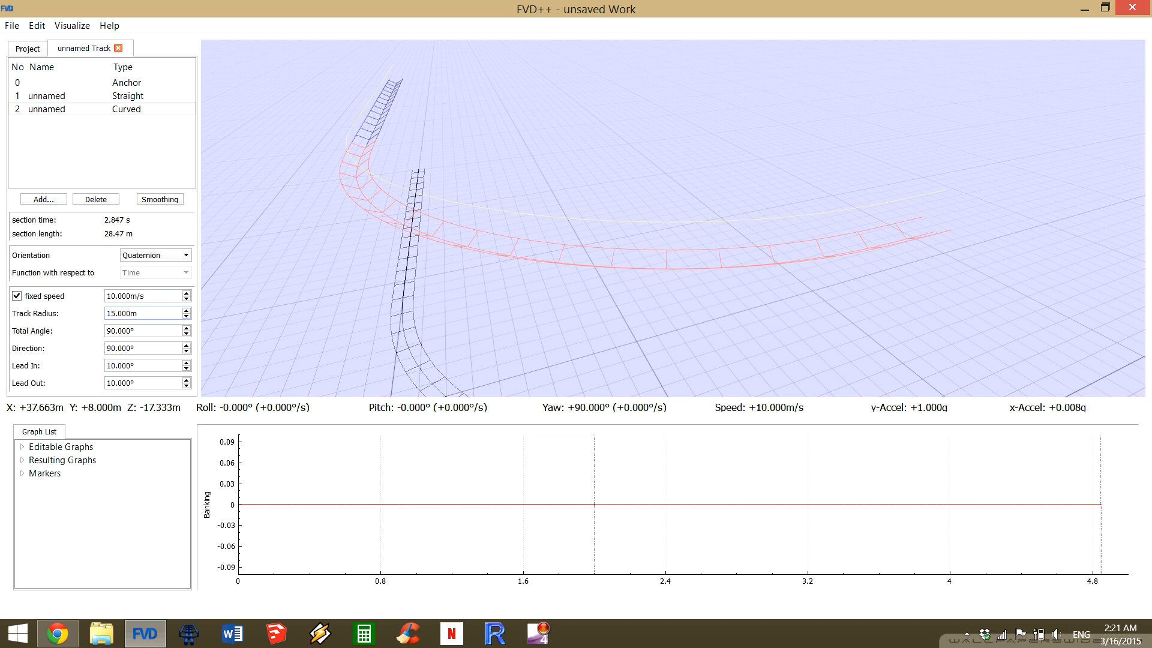
pyautogui.press('Down')
pyautogui.press('Down')
pyautogui.press('Down')
pyautogui.press('Down')
pyautogui.press('Down')
pyautogui.press('Down')
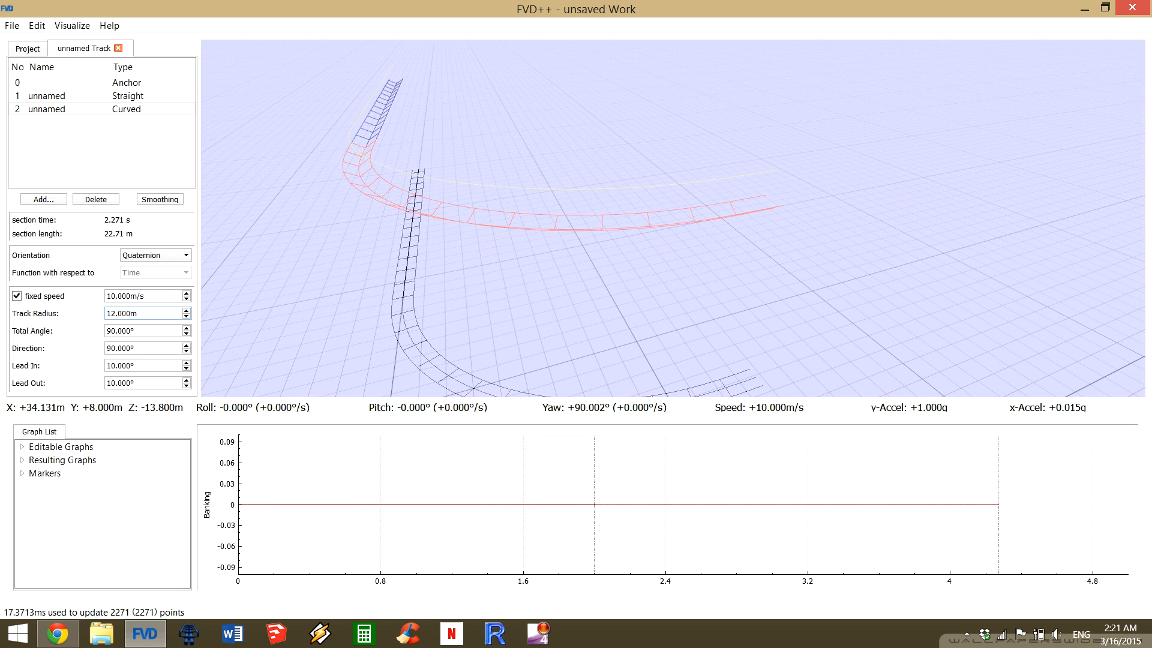
pyautogui.press('Down')
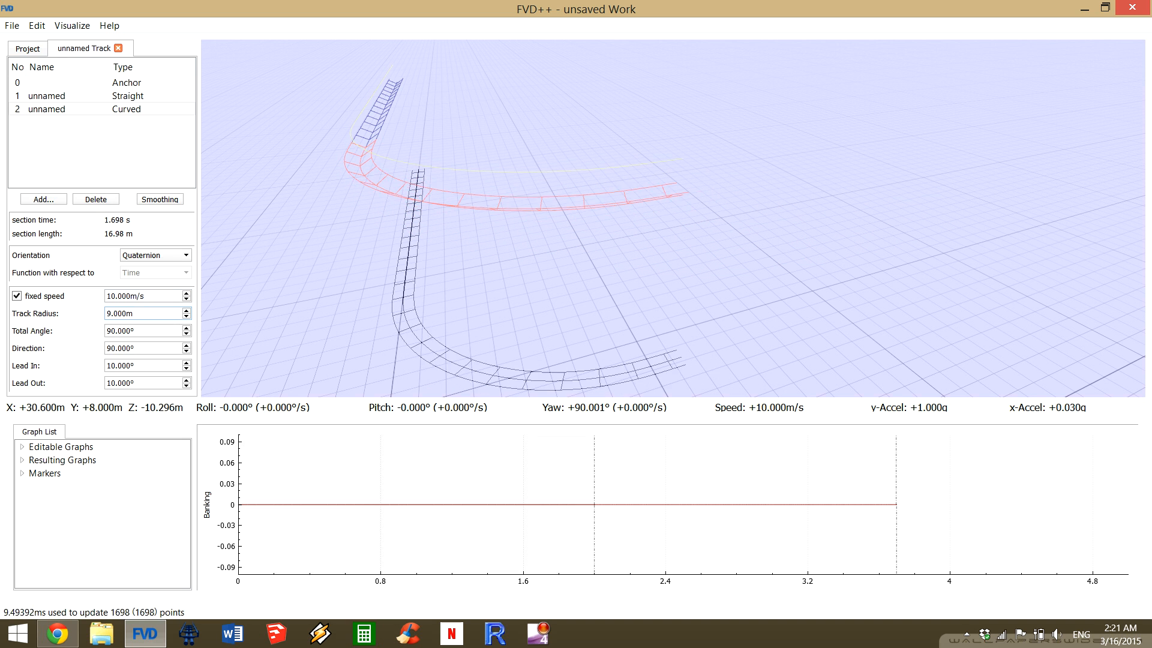
pyautogui.press('Down')
pyautogui.press('Up')
pyautogui.press('Up')
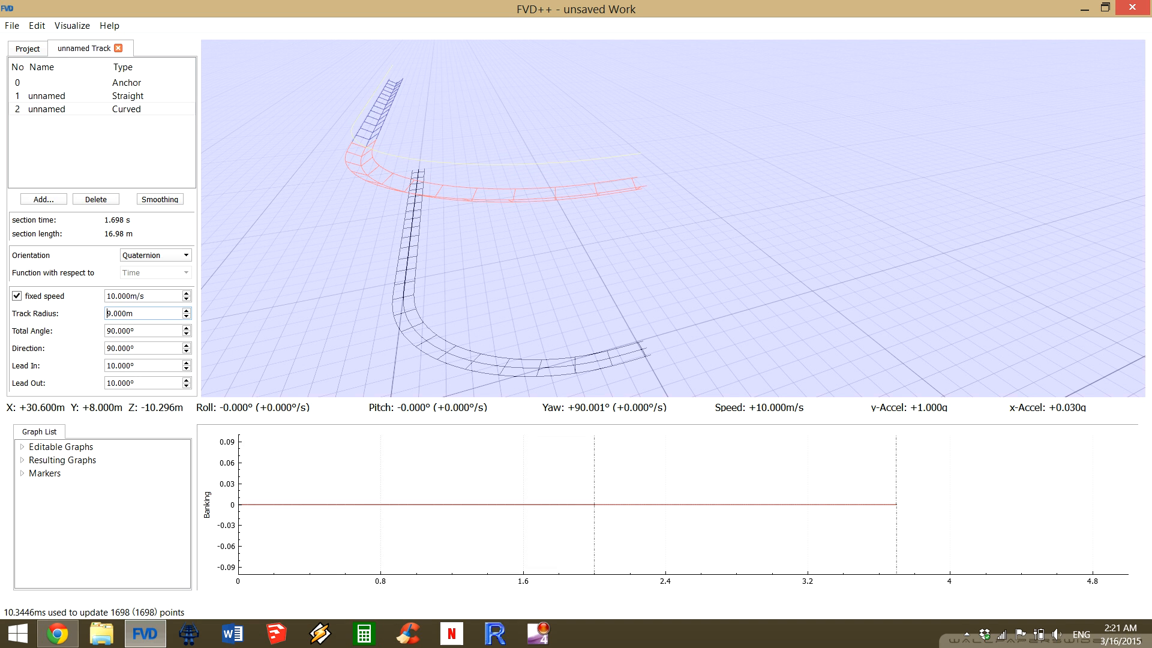
pyautogui.press('Up')
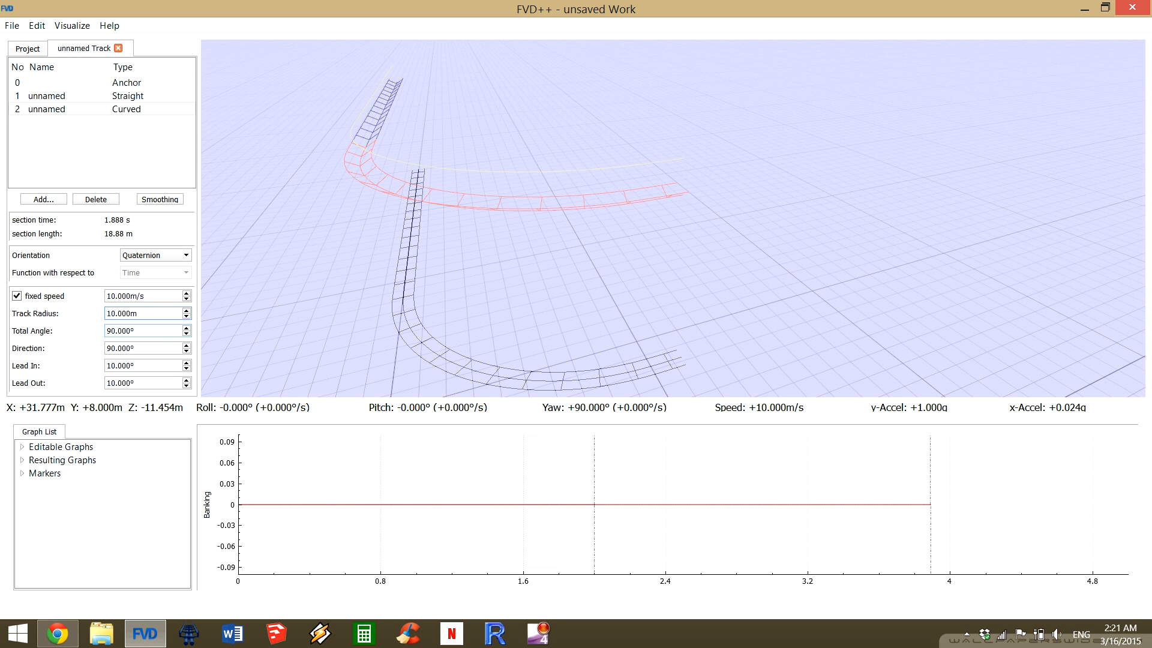
# Try increasing the curved section's total angle gradually to 116° and set it back to 90°.
pyautogui.scroll(10, 144, 331)
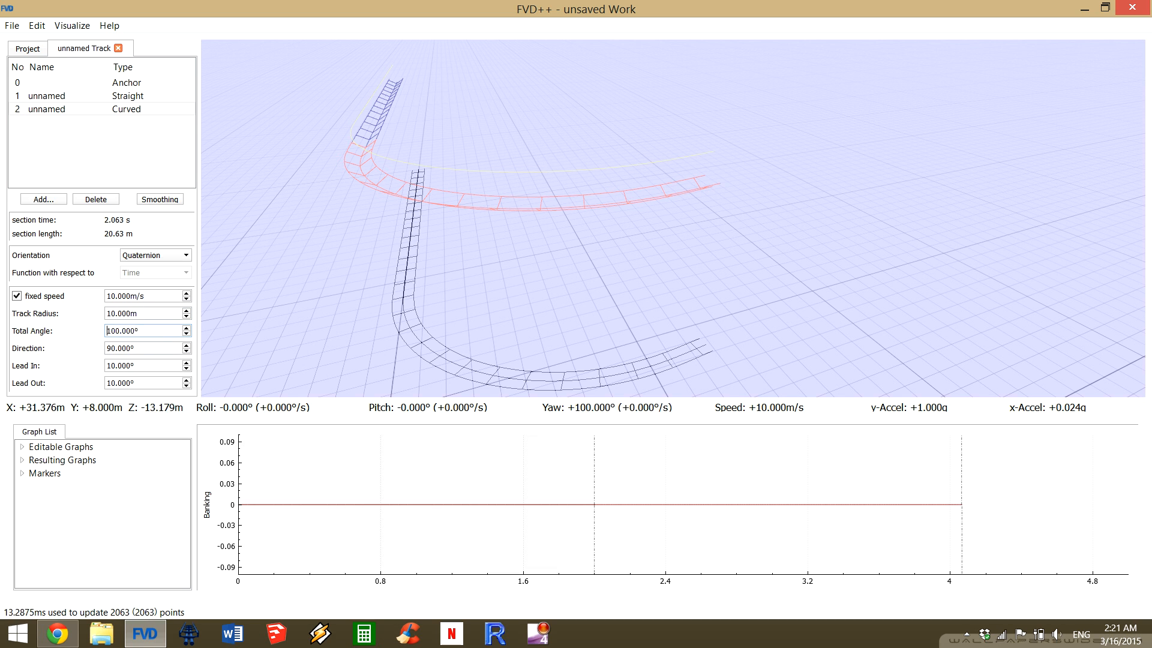
pyautogui.scroll(12, 144, 331)
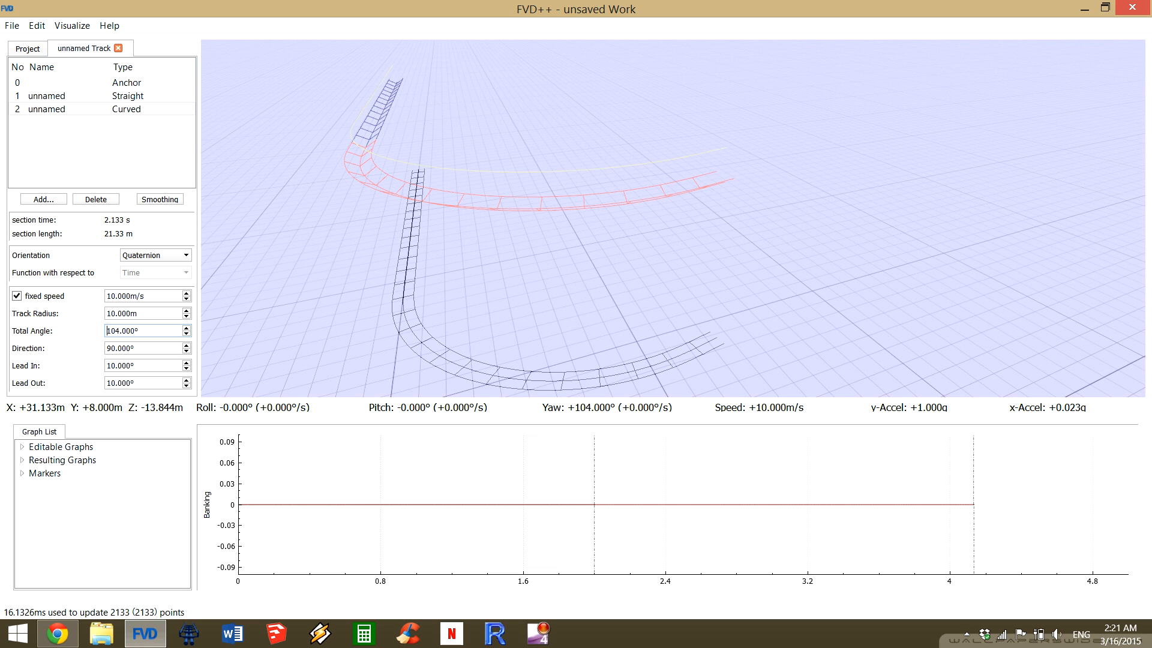
pyautogui.scroll(4, 143, 330)
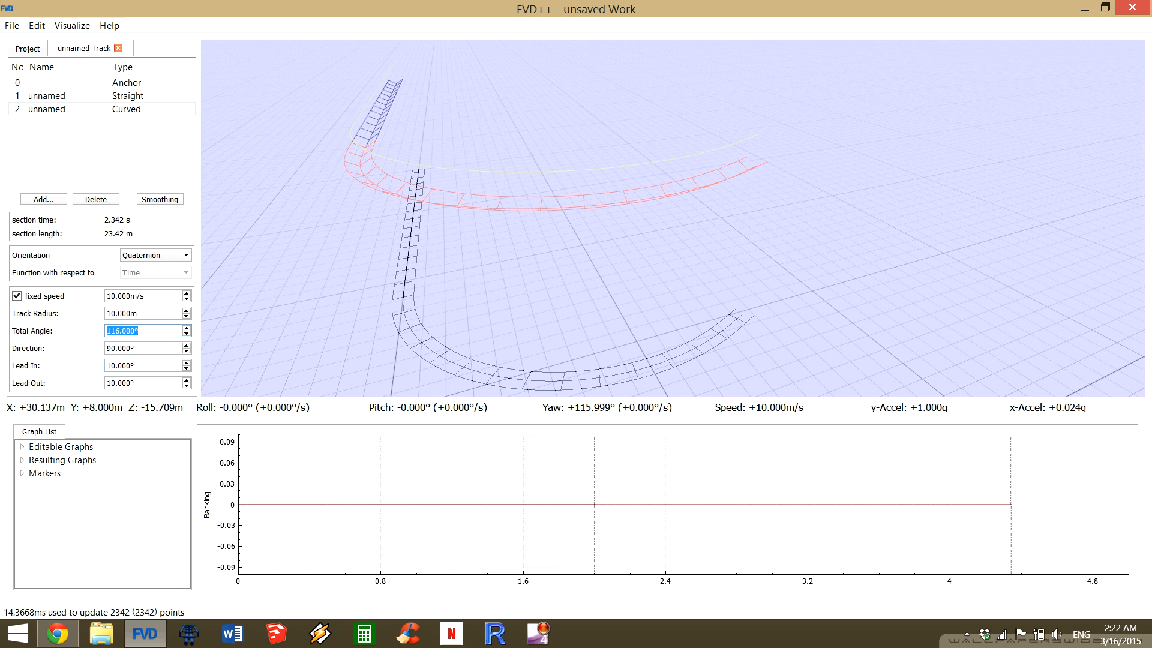
pyautogui.press('super+c')
pyautogui.write('90')
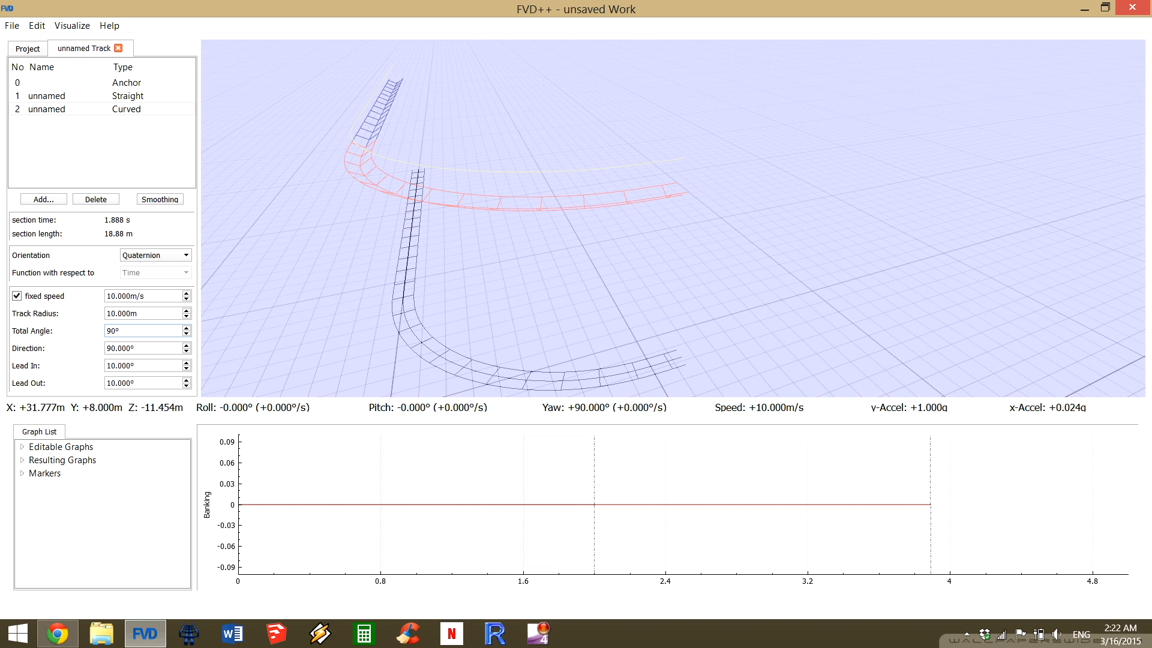
pyautogui.press('Return')
# Try a total angle of 180° on the curved section and return it to 90°.
pyautogui.write('180')
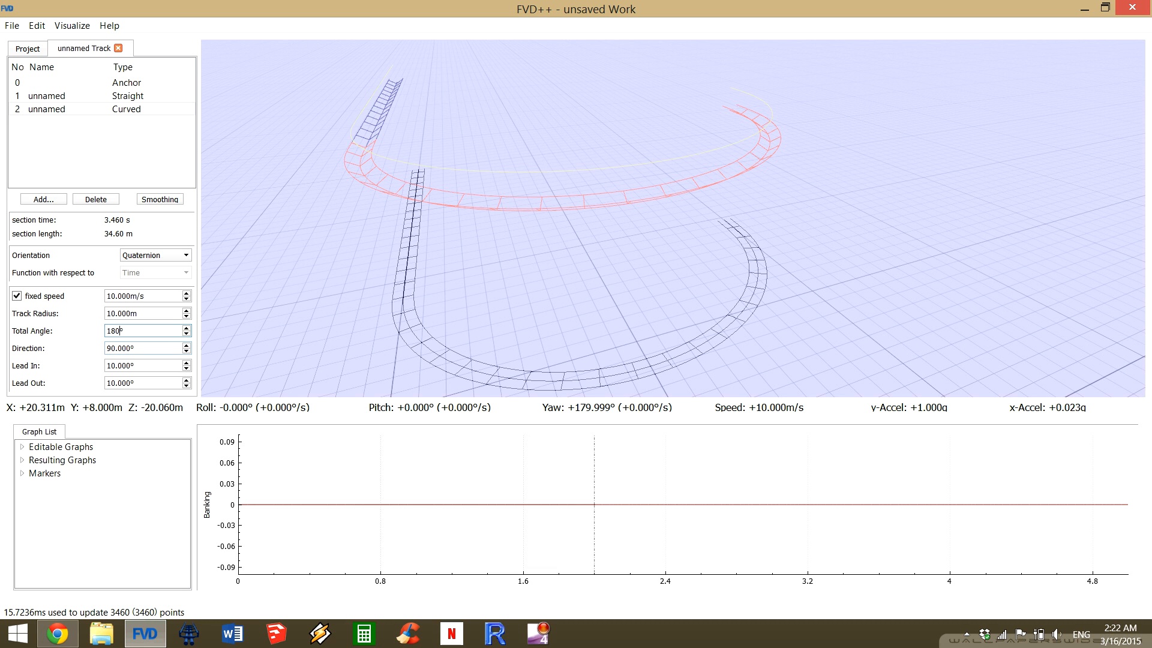
pyautogui.press('Return')
pyautogui.write('90')
pyautogui.press('Return')
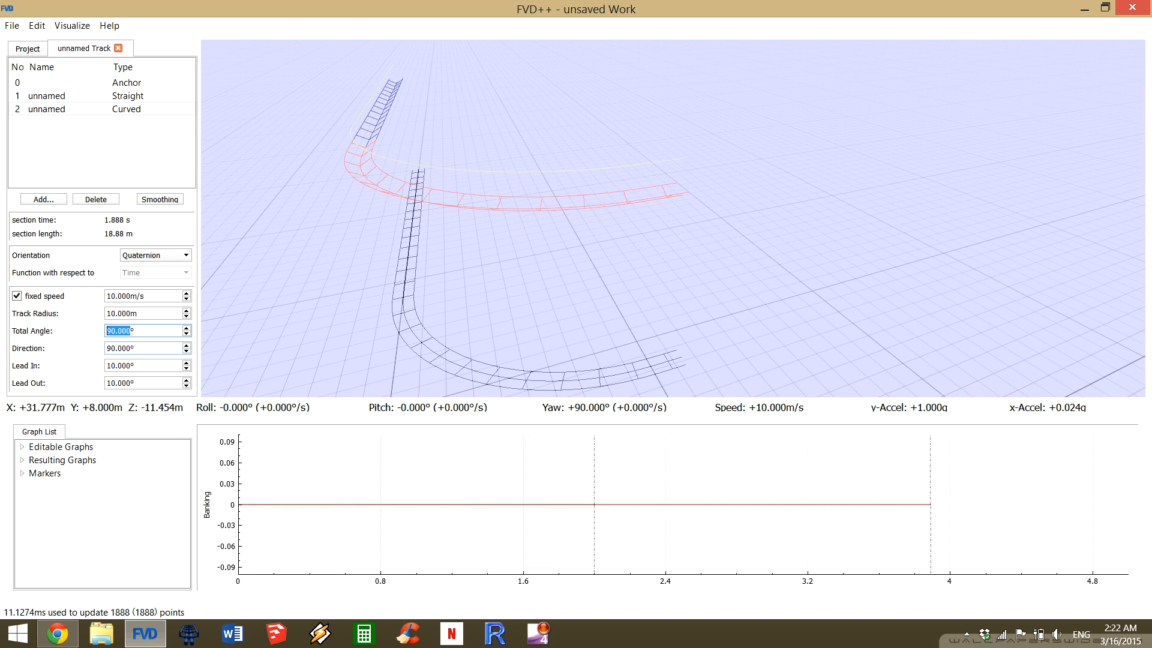
# Lower the curved section's direction gradually to 83° so the curve climbs.
pyautogui.click(672, 218)
pyautogui.press('s')
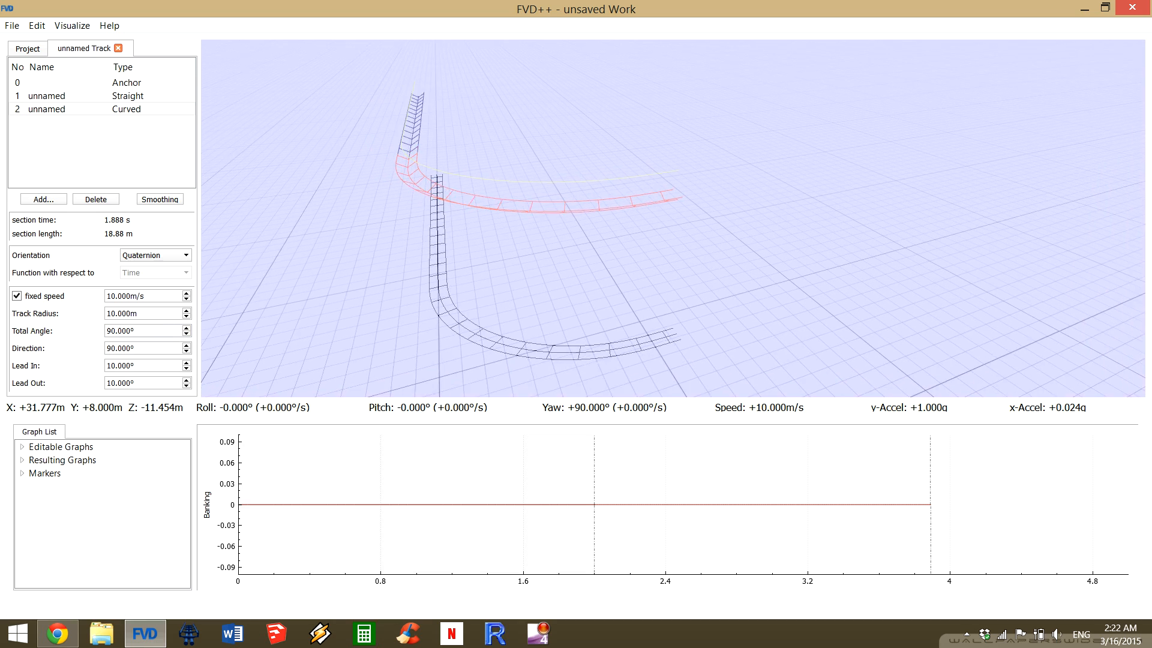
pyautogui.moveTo(673, 218); pyautogui.dragTo(638, 150)
pyautogui.press('w')
pyautogui.press('a')
pyautogui.press('a')
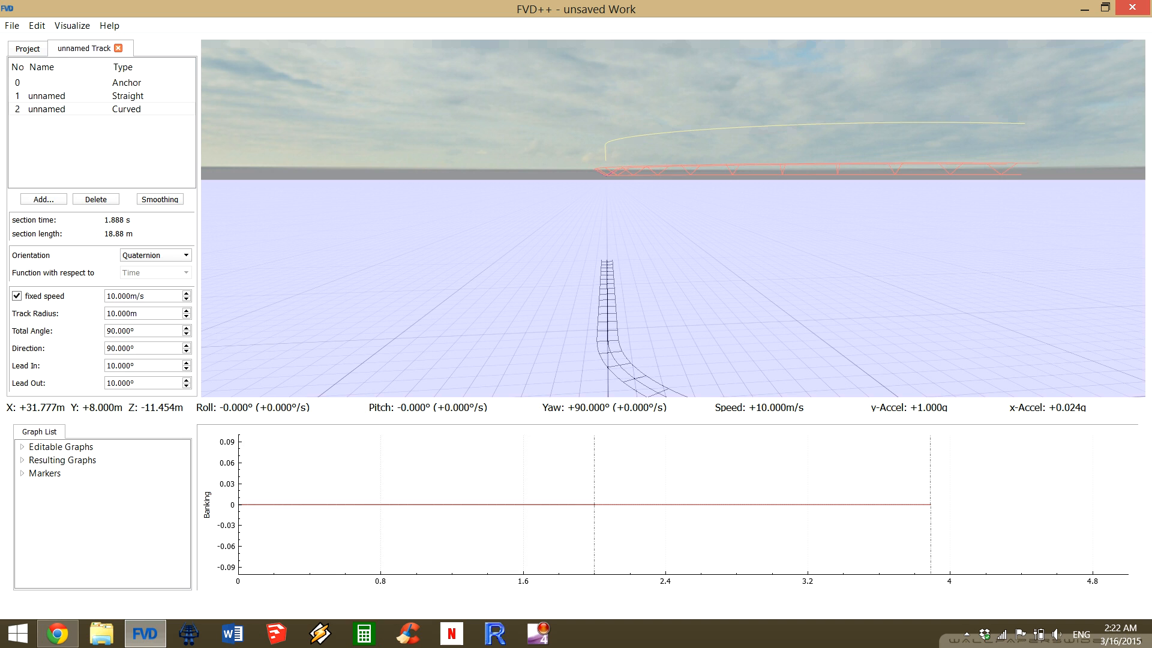
pyautogui.press('Down')
pyautogui.press('Down')
pyautogui.press('Down')
pyautogui.press('Down')
pyautogui.press('Down')
pyautogui.press('Down')
pyautogui.press('Down')
pyautogui.press('Down')
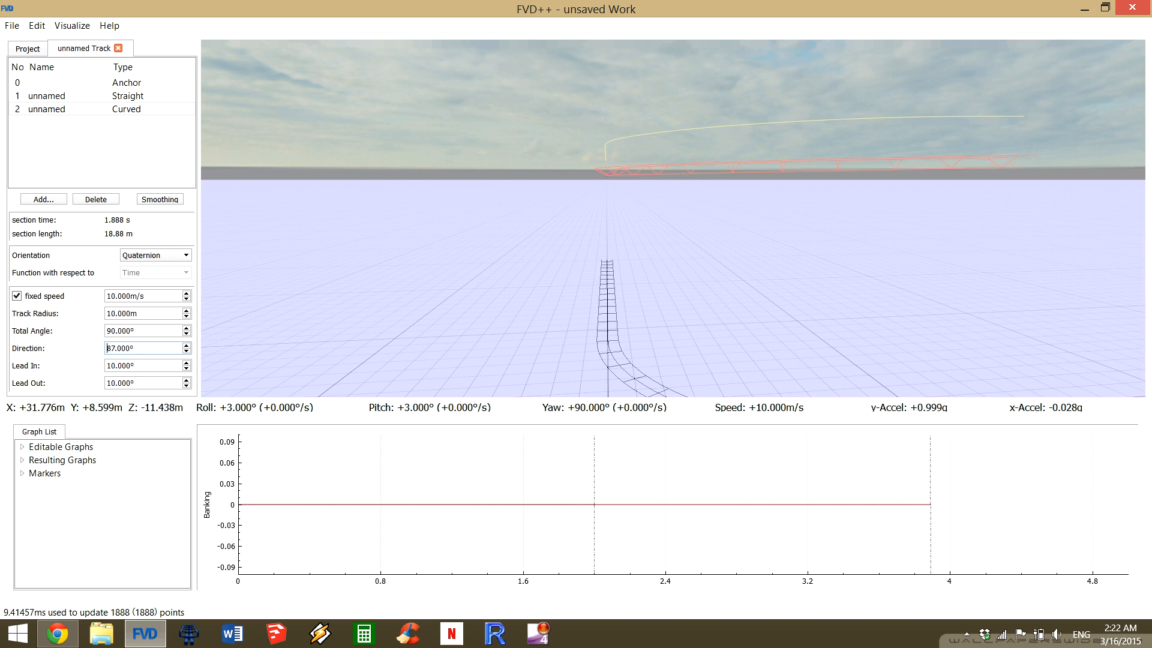
pyautogui.press('Up')
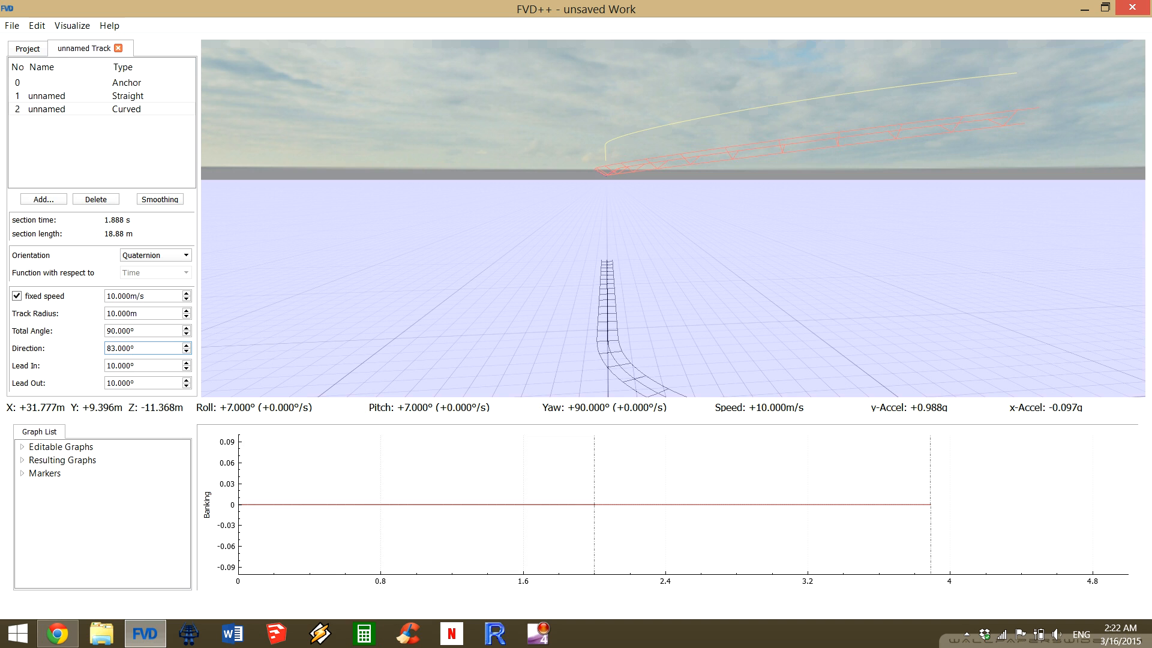
# Raise the curved section's direction step by step to 180° so the curve heads straight down.
pyautogui.press('Up')
pyautogui.press('Up')
pyautogui.press('Up')
pyautogui.press('Up')
pyautogui.press('Up')
pyautogui.press('Up')
pyautogui.press('Up')
pyautogui.press('Up')
pyautogui.press('Up')
pyautogui.press('Up')
pyautogui.press('Up')
pyautogui.press('Up')
pyautogui.press('Up')
pyautogui.press('Up')
pyautogui.press('Up')
pyautogui.press('Up')
pyautogui.press('Up')
pyautogui.press('Up')
pyautogui.press('Up')
pyautogui.press('Up')
pyautogui.press('Up')
pyautogui.press('Up')
pyautogui.press('Up')
pyautogui.press('Up')
pyautogui.press('Up')
pyautogui.press('Up')
pyautogui.press('Up')
pyautogui.press('Up')
pyautogui.press('Up')
pyautogui.press('Up')
pyautogui.press('Up')
pyautogui.press('Up')
pyautogui.press('Up')
pyautogui.press('Up')
pyautogui.press('Up')
pyautogui.press('Up')
pyautogui.press('Up')
pyautogui.press('Up')
pyautogui.press('Up')
pyautogui.press('Up')
pyautogui.press('Up')
pyautogui.press('Up')
pyautogui.press('Up')
pyautogui.press('Up')
pyautogui.press('Up')
pyautogui.press('Up')
pyautogui.press('Up')
pyautogui.press('Up')
pyautogui.press('Up')
pyautogui.press('Up')
pyautogui.press('Up')
pyautogui.press('Up')
pyautogui.press('Up')
pyautogui.press('Up')
pyautogui.press('Up')
pyautogui.press('Up')
pyautogui.press('Up')
pyautogui.press('Up')
pyautogui.press('Up')
pyautogui.press('Up')
pyautogui.press('Up')
pyautogui.press('Up')
pyautogui.press('Up')
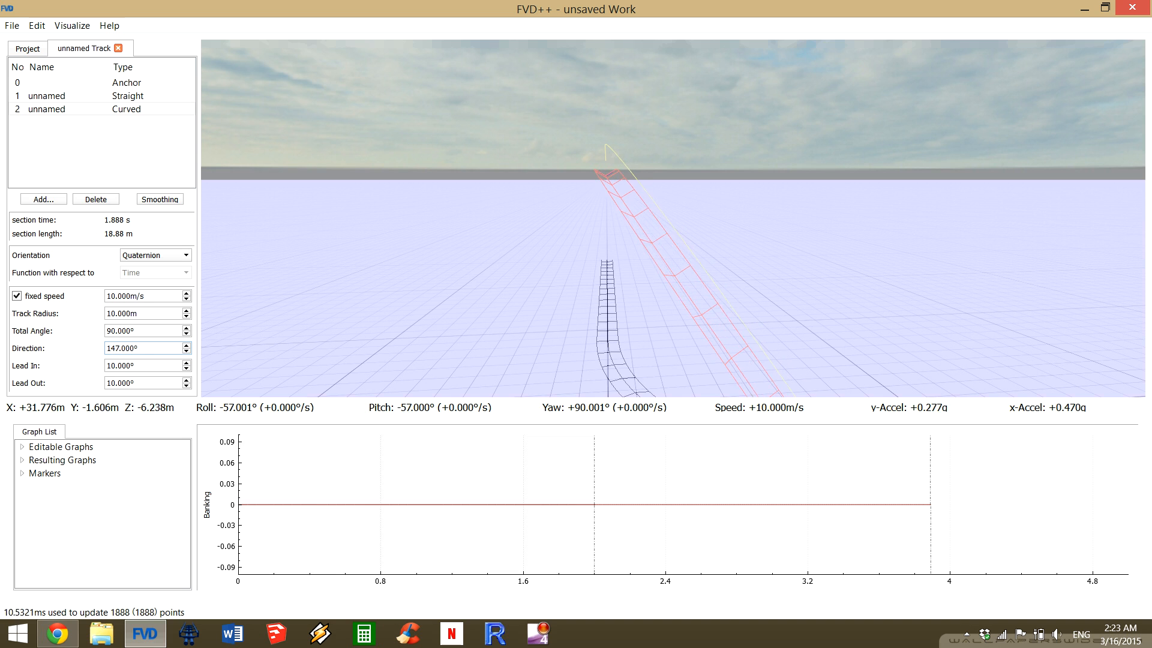
pyautogui.press('Up')
pyautogui.press('Up')
pyautogui.press('Up')
pyautogui.press('Up')
pyautogui.press('Up')
pyautogui.press('Up')
pyautogui.press('Up')
pyautogui.press('Up')
pyautogui.press('Up')
pyautogui.press('Up')
pyautogui.press('Up')
pyautogui.press('Up')
pyautogui.press('Up')
pyautogui.press('Up')
pyautogui.press('Up')
pyautogui.press('Up')
pyautogui.press('Up')
pyautogui.press('Up')
pyautogui.press('Up')
pyautogui.press('Up')
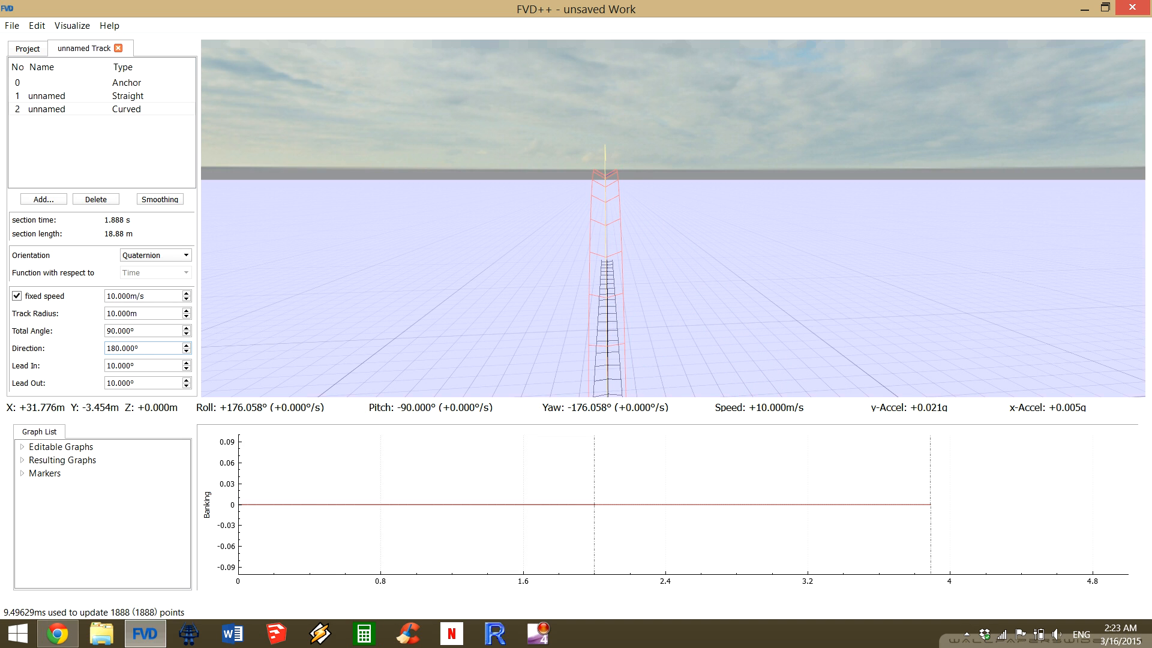
# Lower the curved section's direction gradually through 0° to -150° so the curve swings to the opposite side.
pyautogui.press('Down')
pyautogui.press('Down')
pyautogui.press('Down')
pyautogui.press('Down')
pyautogui.press('Down')
pyautogui.press('Down')
pyautogui.press('Down')
pyautogui.press('Down')
pyautogui.press('Down')
pyautogui.press('Down')
pyautogui.press('Down')
pyautogui.press('Down')
pyautogui.press('Down')
pyautogui.press('Down')
pyautogui.press('Down')
pyautogui.press('Down')
pyautogui.press('Down')
pyautogui.press('Down')
pyautogui.press('Down')
pyautogui.press('Down')
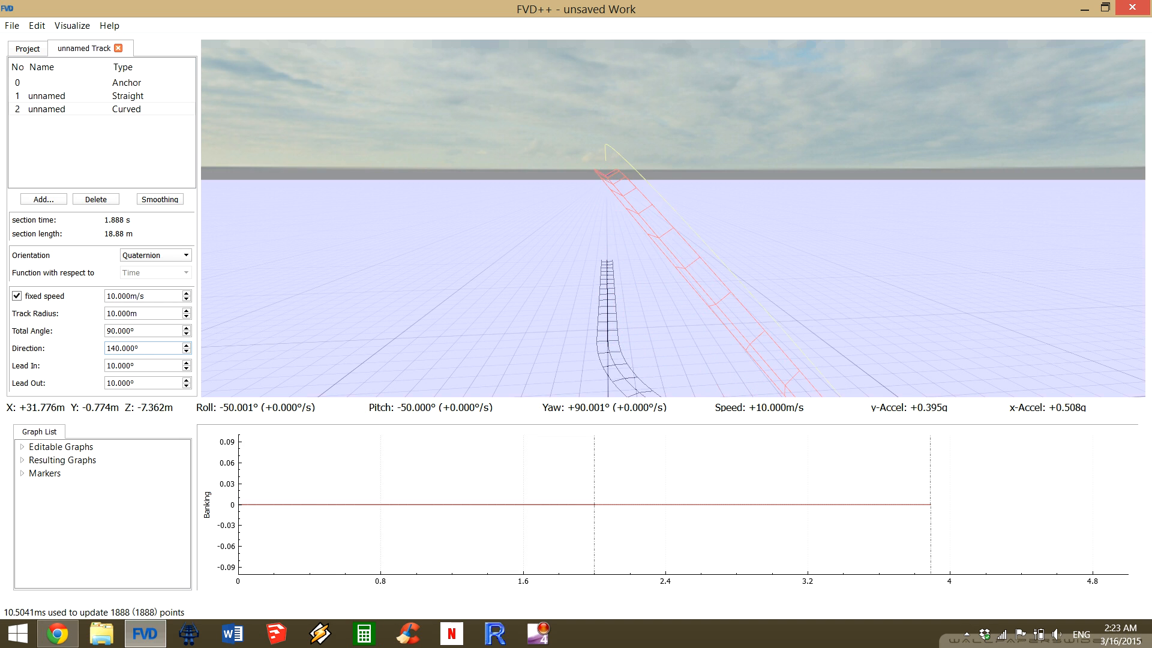
pyautogui.press('Down')
pyautogui.press('Down')
pyautogui.press('Down')
pyautogui.press('Down')
pyautogui.press('Down')
pyautogui.press('Down')
pyautogui.press('Down')
pyautogui.press('Down')
pyautogui.press('Down')
pyautogui.press('Down')
pyautogui.press('Down')
pyautogui.press('Down')
pyautogui.press('Down')
pyautogui.press('Down')
pyautogui.press('Down')
pyautogui.press('Down')
pyautogui.press('Down')
pyautogui.press('Down')
pyautogui.press('Down')
pyautogui.press('Down')
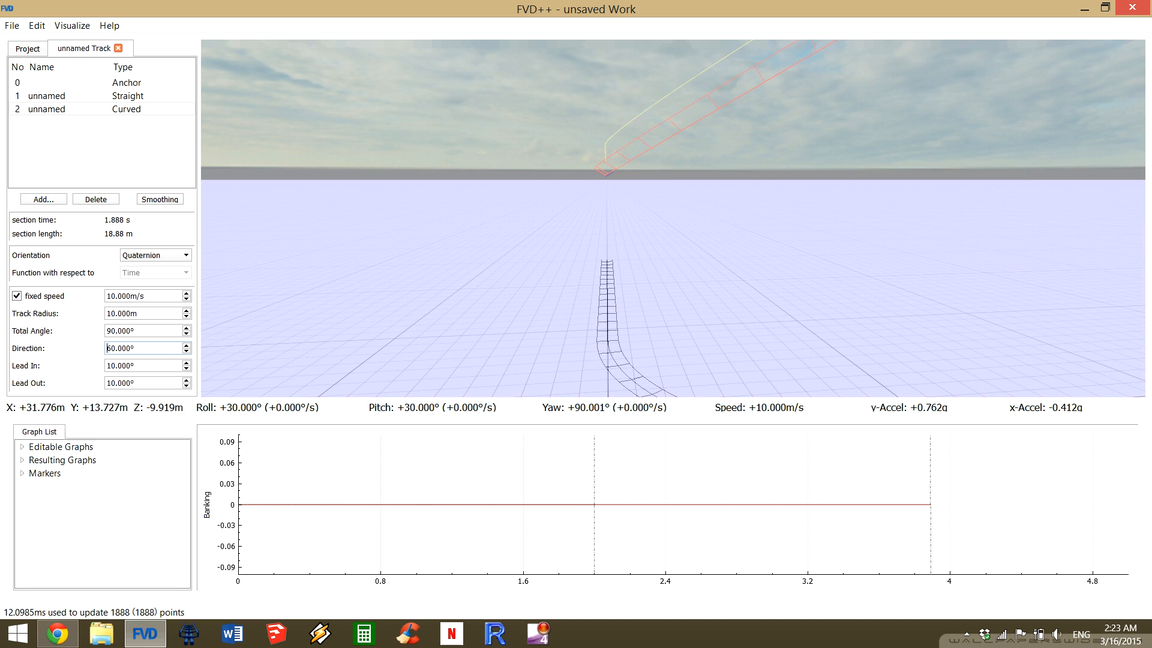
pyautogui.press('Down')
pyautogui.press('Down')
pyautogui.press('Down')
pyautogui.press('Down')
pyautogui.press('Down')
pyautogui.press('Down')
pyautogui.press('Down')
pyautogui.press('Down')
pyautogui.press('Down')
pyautogui.press('Down')
pyautogui.press('Down')
pyautogui.press('Down')
pyautogui.press('Down')
pyautogui.press('Down')
pyautogui.press('Down')
pyautogui.press('Down')
pyautogui.press('Down')
pyautogui.press('Down')
pyautogui.press('Down')
pyautogui.press('Down')
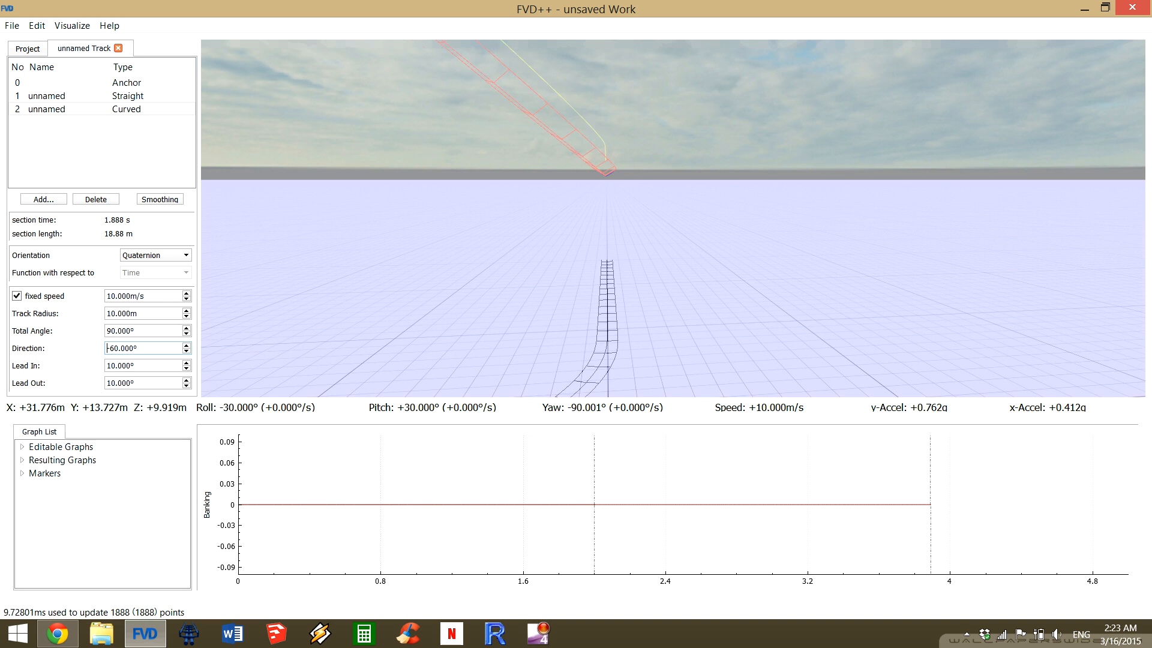
pyautogui.press('Down')
pyautogui.press('Down')
pyautogui.press('Down')
pyautogui.press('Down')
pyautogui.press('Down')
pyautogui.press('Down')
pyautogui.press('Down')
pyautogui.press('Down')
pyautogui.press('Down')
pyautogui.press('Down')
pyautogui.press('Down')
pyautogui.press('Down')
pyautogui.press('Down')
pyautogui.press('Down')
pyautogui.press('Down')
pyautogui.press('Down')
pyautogui.press('Down')
pyautogui.press('Down')
pyautogui.press('Down')
pyautogui.press('Down')
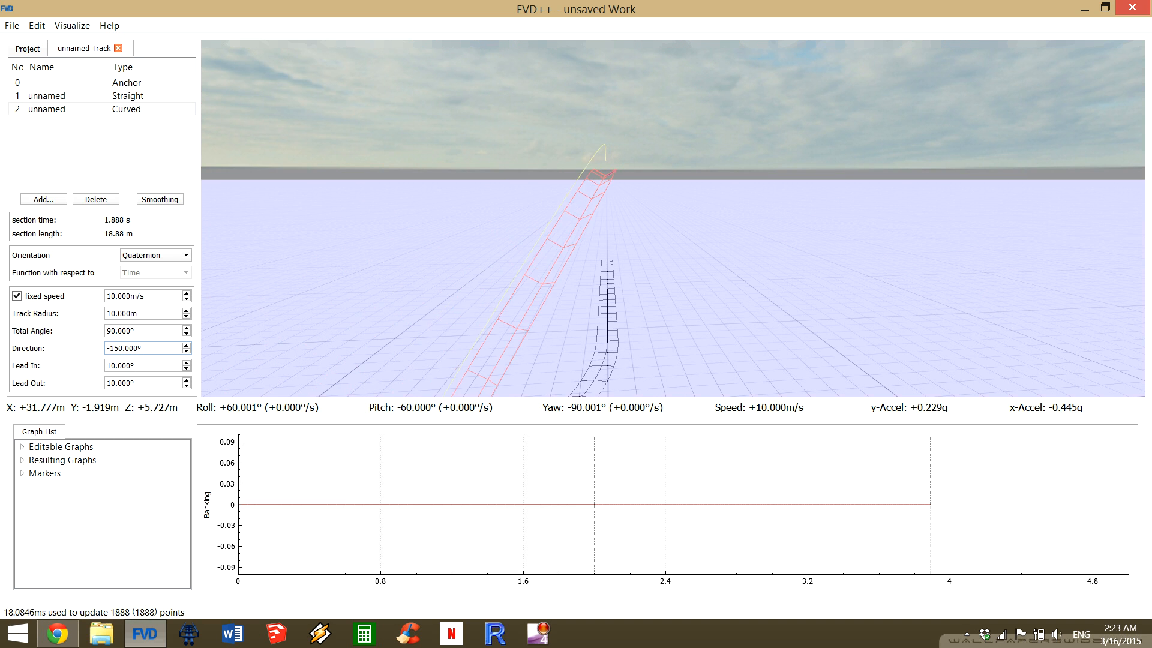
# Raise the curved section's direction back through 0° and vary it around 90°, ending at 100°.
pyautogui.press('Up')
pyautogui.press('Up')
pyautogui.press('Up')
pyautogui.press('Up')
pyautogui.press('Up')
pyautogui.press('Up')
pyautogui.press('Up')
pyautogui.press('Up')
pyautogui.press('Up')
pyautogui.press('Up')
pyautogui.press('Up')
pyautogui.press('Up')
pyautogui.press('Up')
pyautogui.press('Up')
pyautogui.press('Up')
pyautogui.press('Up')
pyautogui.press('Up')
pyautogui.press('Up')
pyautogui.press('Up')
pyautogui.press('Up')
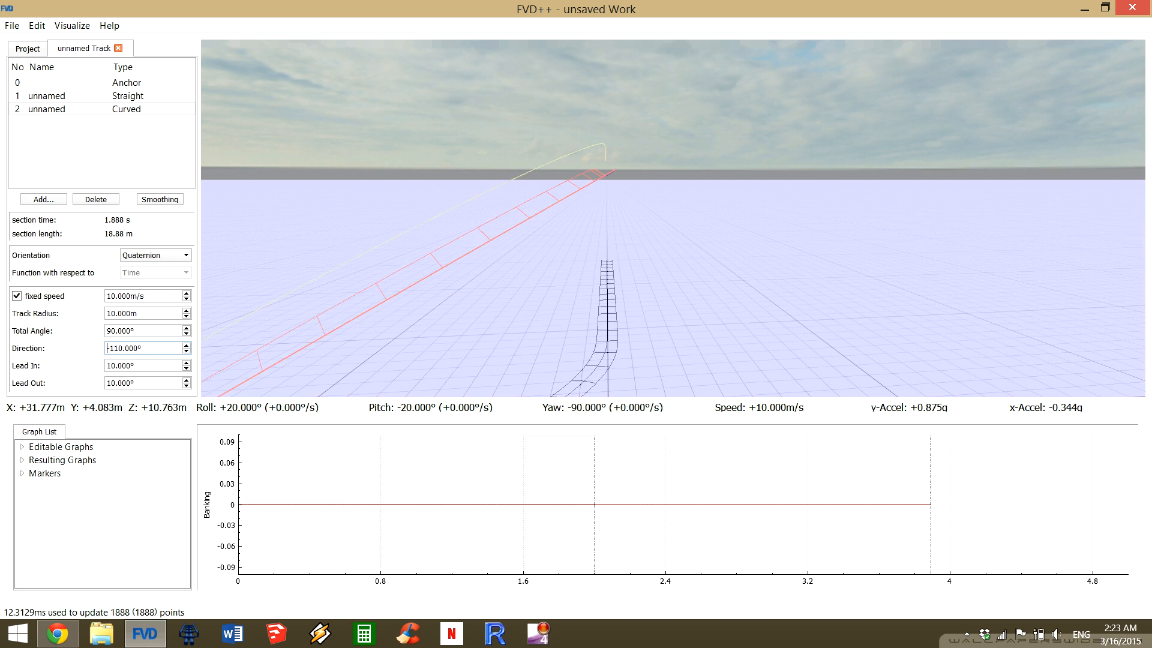
pyautogui.press('Up')
pyautogui.press('Up')
pyautogui.press('Up')
pyautogui.press('Up')
pyautogui.press('Up')
pyautogui.press('Up')
pyautogui.press('Up')
pyautogui.press('Up')
pyautogui.press('Up')
pyautogui.press('Up')
pyautogui.press('Up')
pyautogui.press('Up')
pyautogui.press('Up')
pyautogui.press('Up')
pyautogui.press('Up')
pyautogui.press('Up')
pyautogui.press('Up')
pyautogui.press('Up')
pyautogui.press('Up')
pyautogui.press('Up')
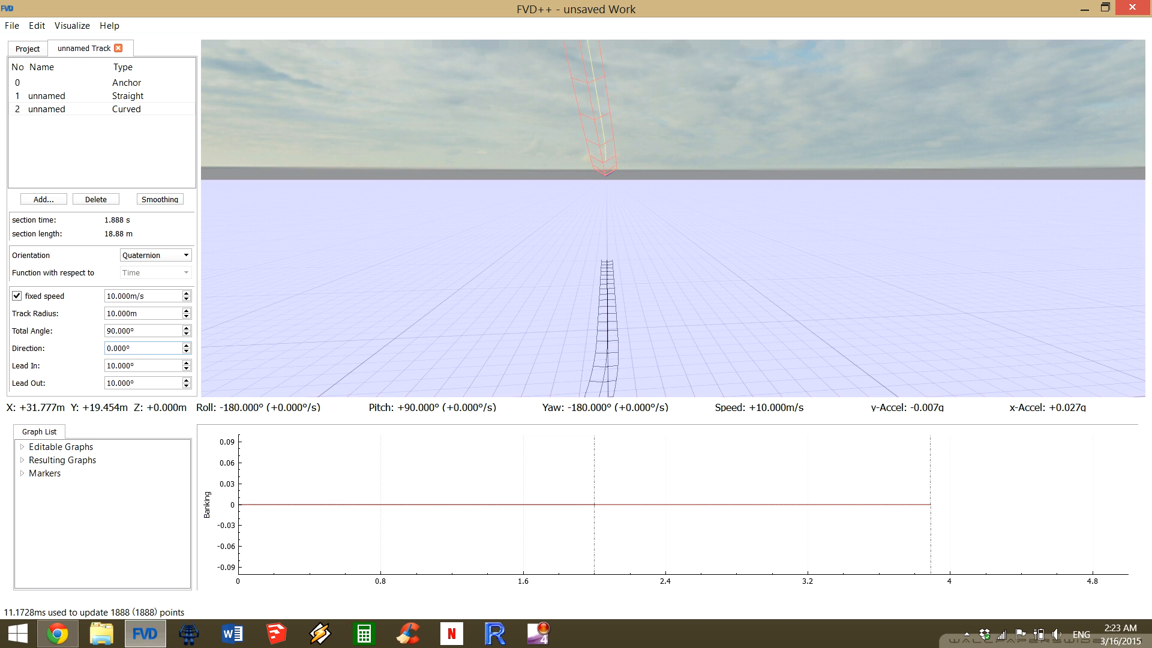
pyautogui.press('Up')
pyautogui.press('Up')
pyautogui.press('Up')
pyautogui.press('Up')
pyautogui.press('Up')
pyautogui.press('Up')
pyautogui.press('Up')
pyautogui.press('Up')
pyautogui.press('Up')
pyautogui.press('Up')
pyautogui.press('Up')
pyautogui.press('Up')
pyautogui.press('Up')
pyautogui.press('Up')
pyautogui.press('Up')
pyautogui.press('Up')
pyautogui.press('Up')
pyautogui.press('Up')
pyautogui.press('Up')
pyautogui.press('Up')
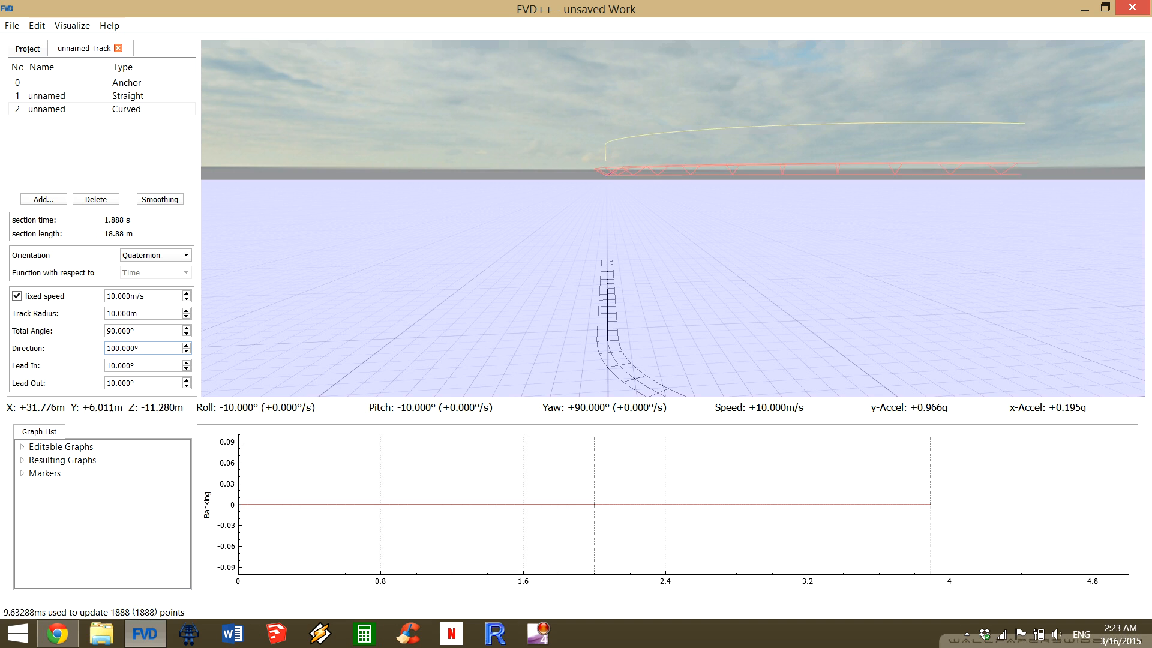
pyautogui.press('Down')
pyautogui.press('Down')
pyautogui.press('Down')
pyautogui.press('Down')
pyautogui.press('Down')
pyautogui.press('Down')
pyautogui.press('Down')
pyautogui.press('Down')
pyautogui.press('Down')
pyautogui.press('Down')
pyautogui.press('Up')
pyautogui.press('Up')
pyautogui.press('Up')
pyautogui.press('Up')
pyautogui.press('Up')
pyautogui.press('Up')
pyautogui.press('Up')
pyautogui.press('Up')
pyautogui.press('Up')
pyautogui.press('Up')
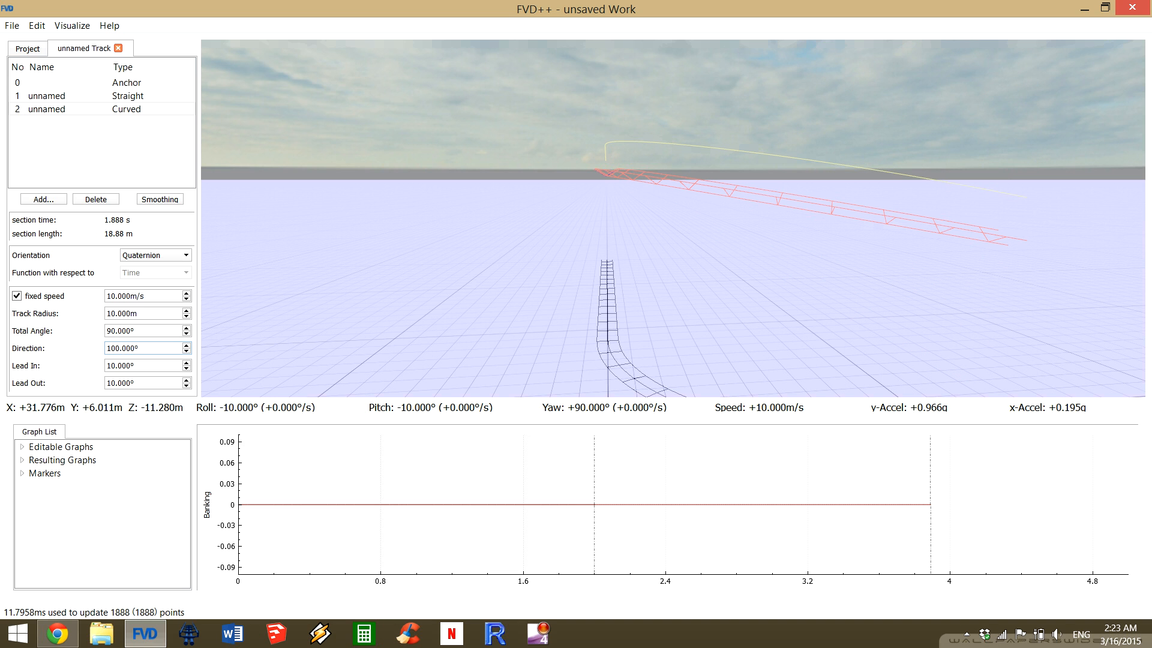
# Set the curved section's direction to 90° so the curve stays level.
pyautogui.press('s')
pyautogui.press('d')
pyautogui.press('d')
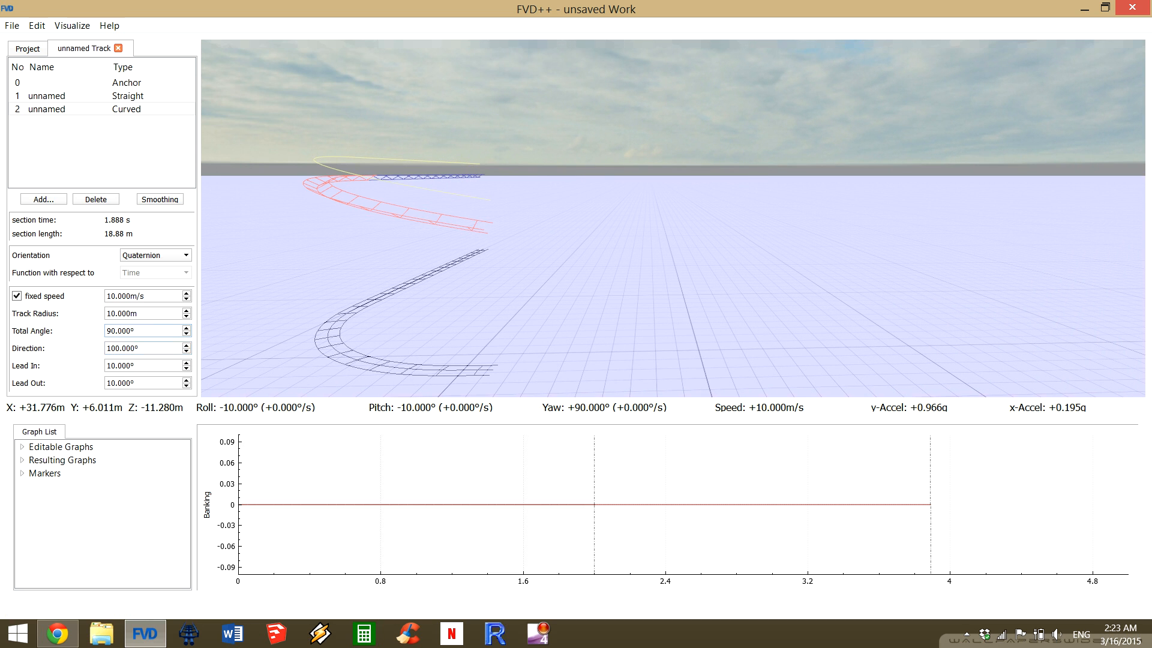
pyautogui.moveTo(142, 349); pyautogui.dragTo(106, 348)
pyautogui.write('90')
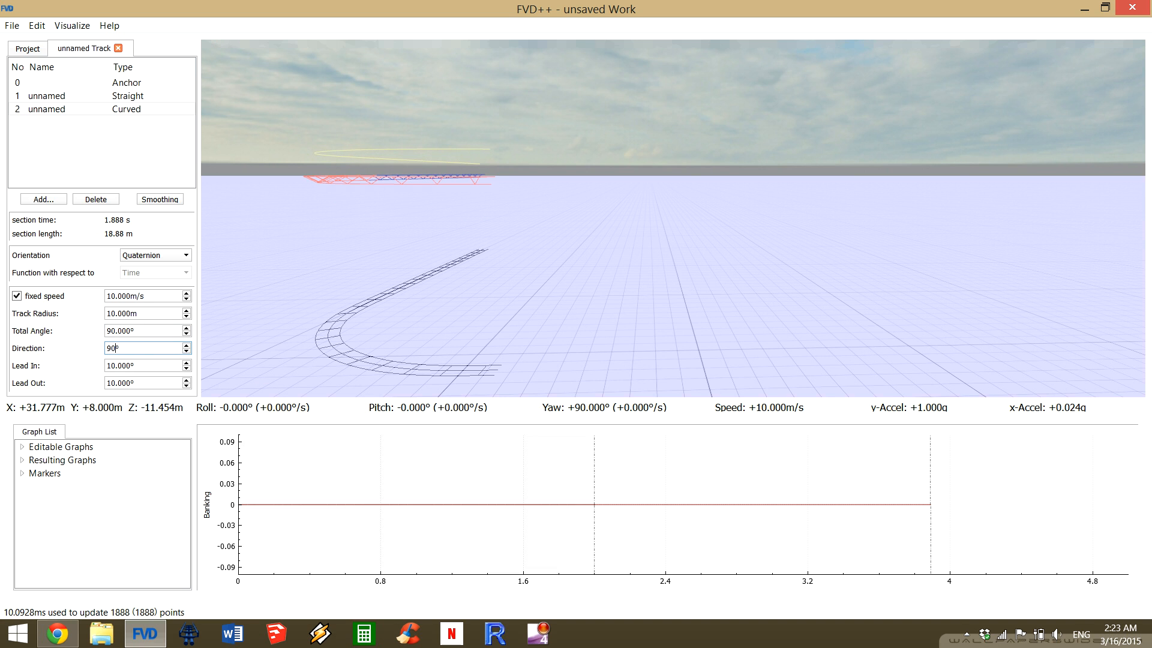
pyautogui.press('Return')
# Try a lead-in of 15° and a lead-out of 23° on the curved section.
pyautogui.moveTo(672, 218); pyautogui.dragTo(523, 204)
pyautogui.press('w')
pyautogui.press('w')
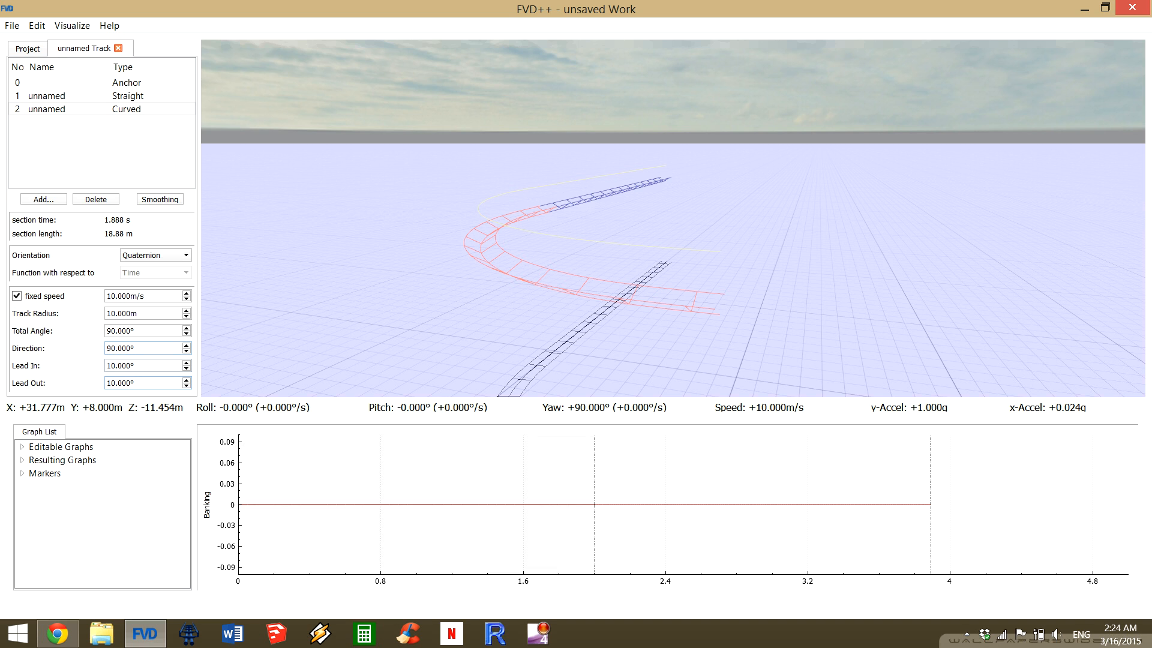
pyautogui.press('Up')
pyautogui.press('Up')
pyautogui.press('Up')
pyautogui.press('Up')
pyautogui.press('Up')
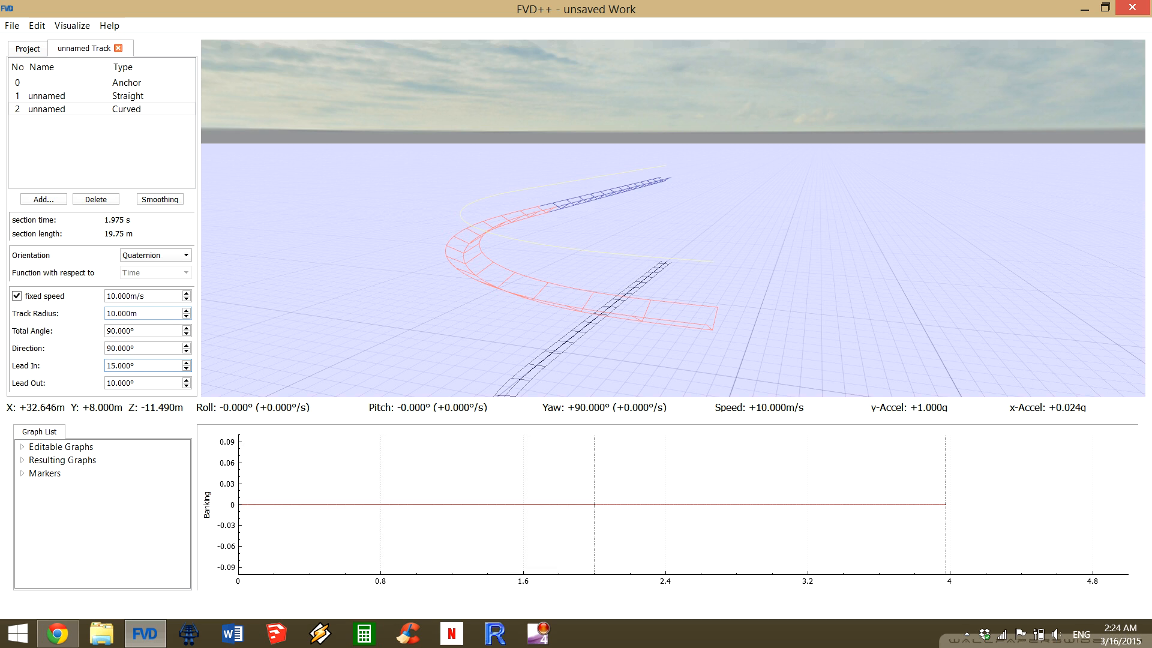
pyautogui.scroll(7, 144, 382)
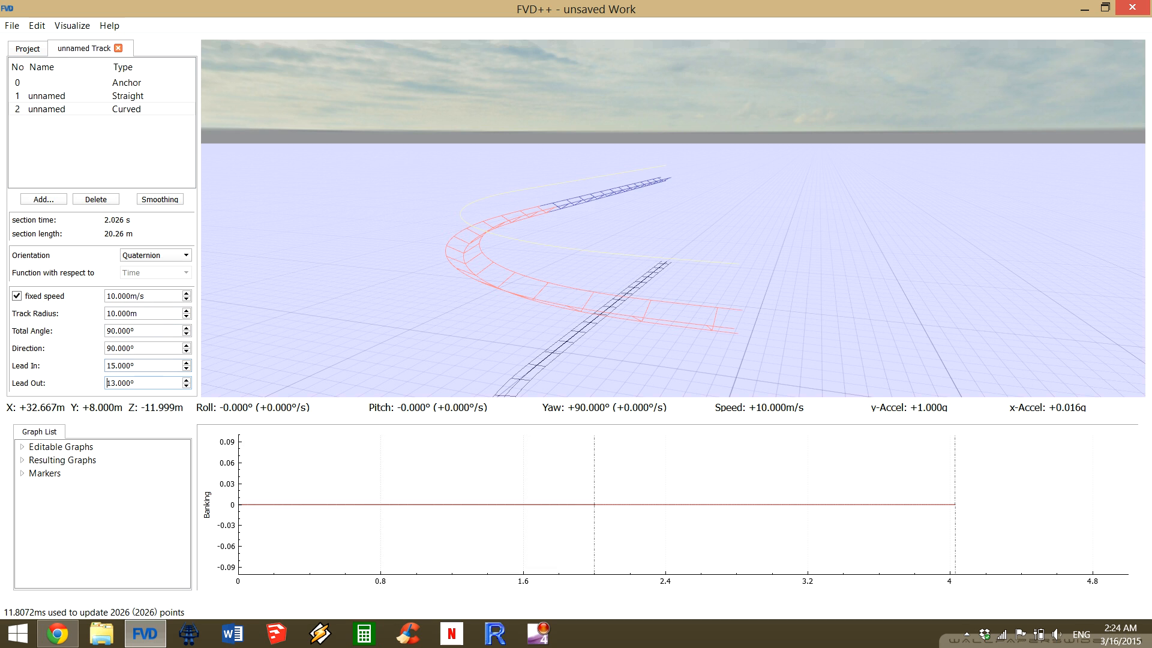
pyautogui.scroll(6, 144, 383)
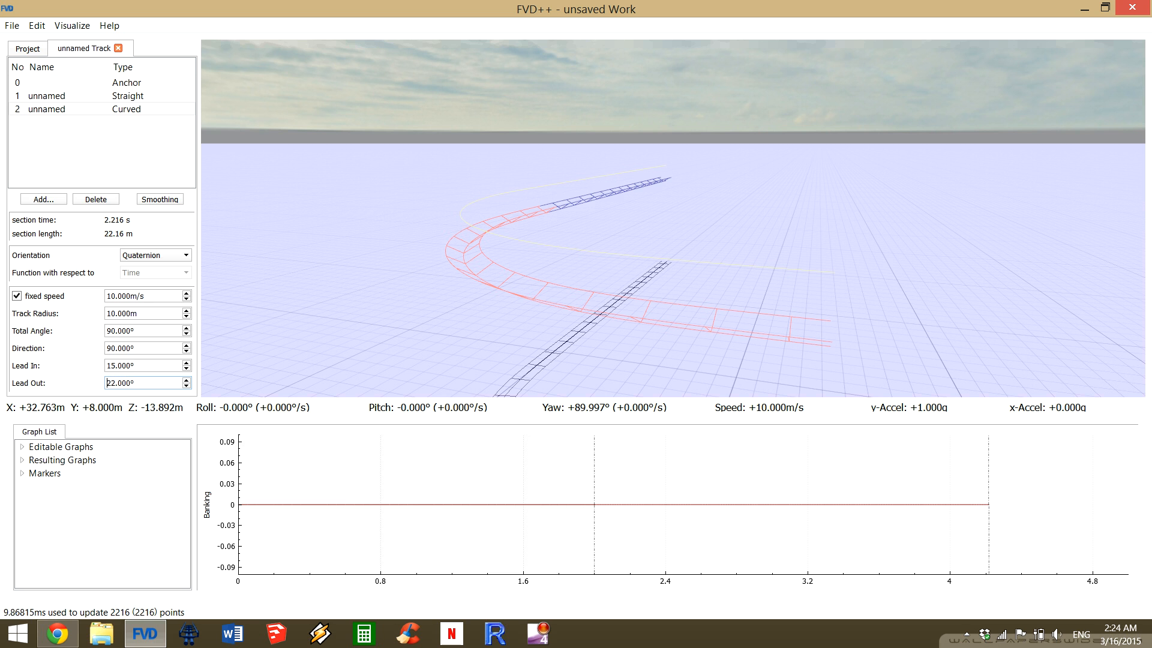
# Return the curved section's lead-out and lead-in to 10° each.
pyautogui.moveTo(672, 192); pyautogui.dragTo(714, 225)
pyautogui.press('s')
pyautogui.moveTo(144, 382); pyautogui.dragTo(103, 383)
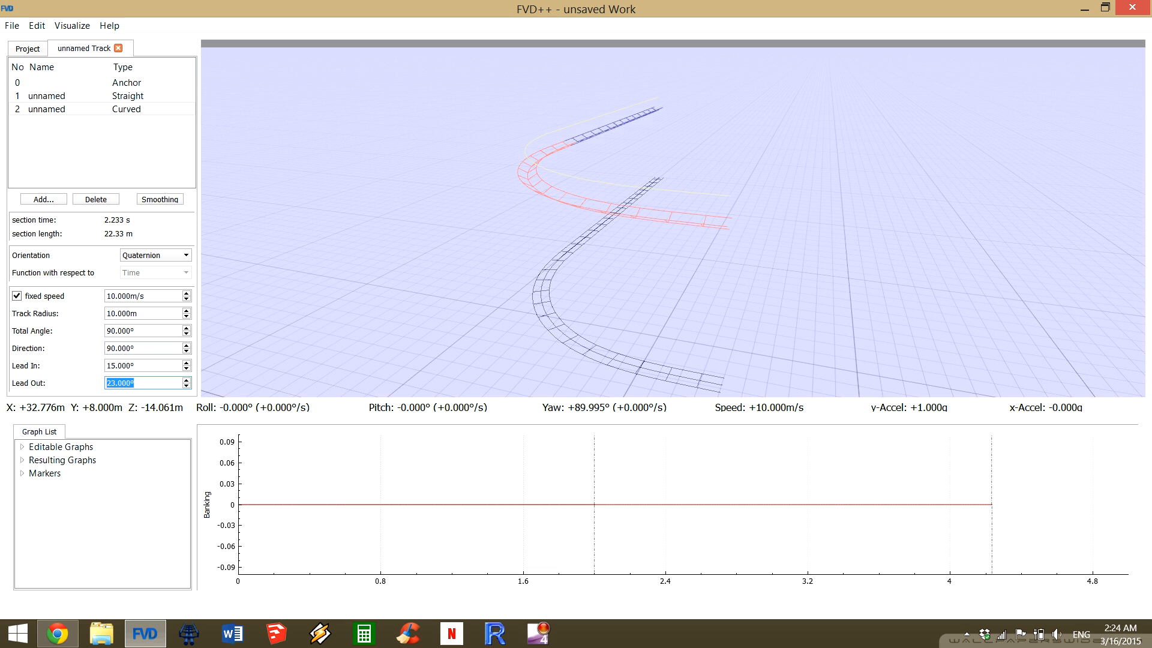
pyautogui.write('10')
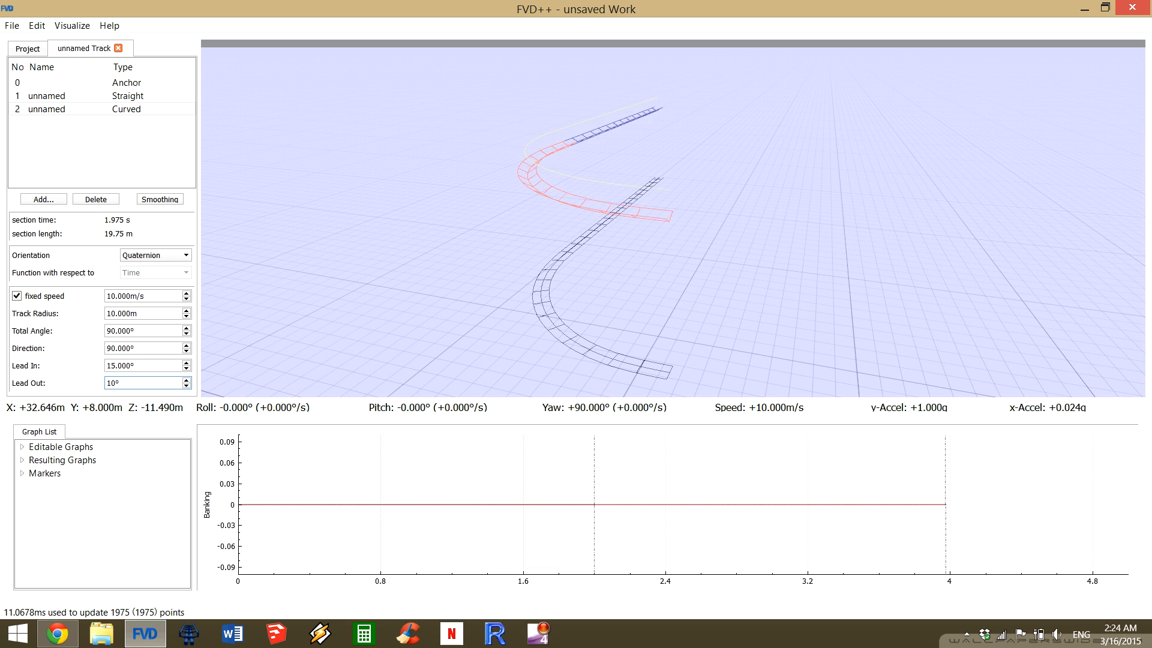
pyautogui.hotkey('shift', 'Tab')
pyautogui.write('10')
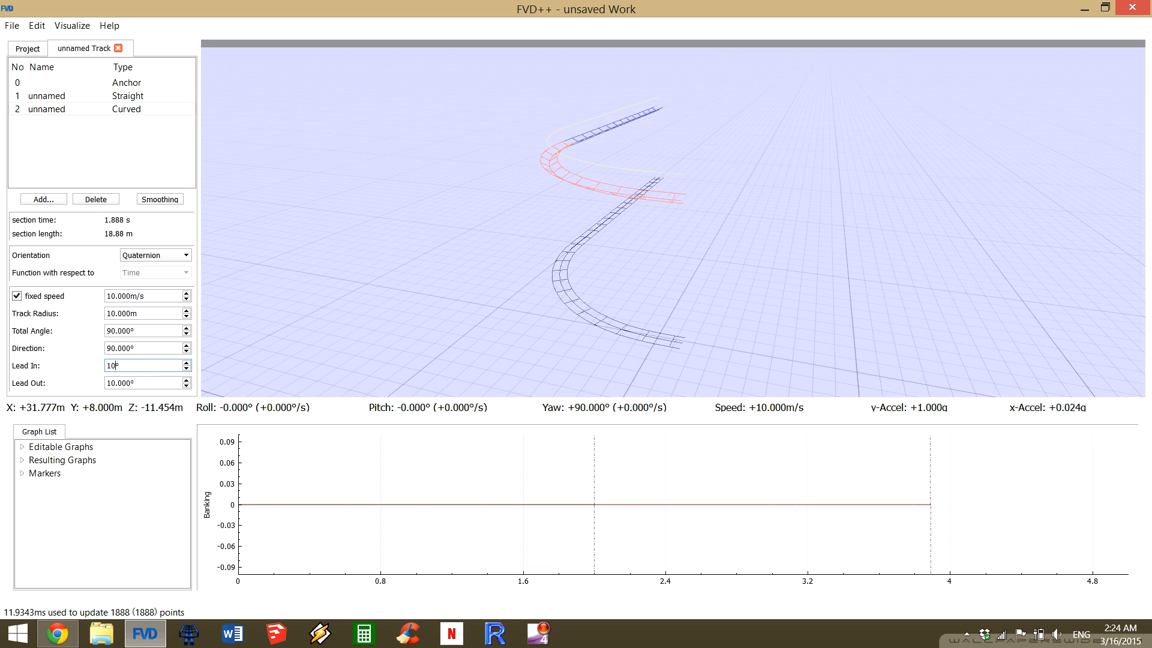
# Set both the lead-in and the lead-out of the curved section to 0°.
pyautogui.hotkey('ctrl', 'a')
pyautogui.write('0')
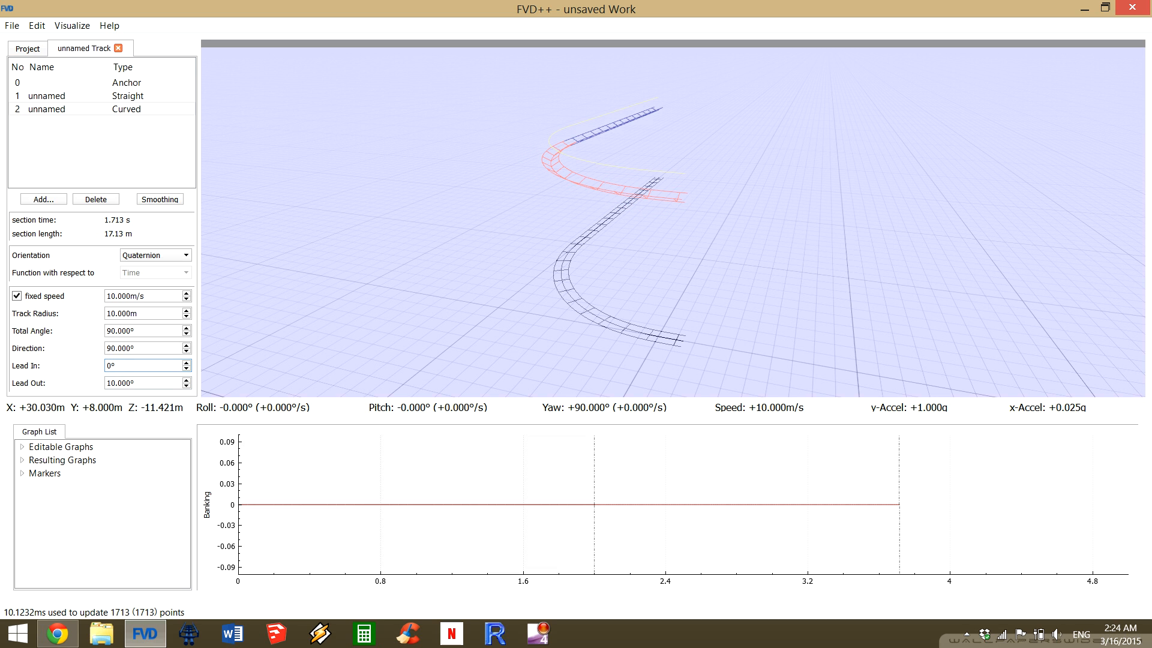
pyautogui.press('Tab')
pyautogui.write('0')
pyautogui.press('Return')
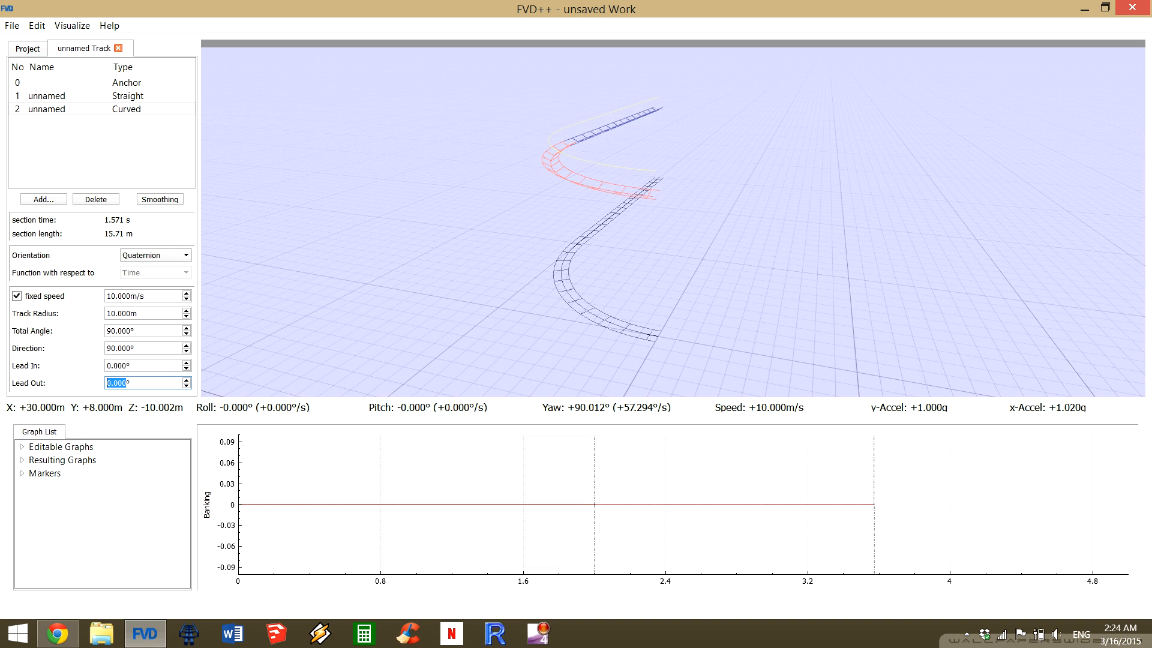
# Raise the curved section's lead-out to 10° while leaving the lead-in at 0°.
pyautogui.press('Up')
pyautogui.press('Up')
pyautogui.press('Up')
pyautogui.press('Up')
pyautogui.press('Up')
pyautogui.press('Up')
pyautogui.press('Up')
pyautogui.press('Up')
pyautogui.press('Up')
pyautogui.press('Up')
pyautogui.press('Up')
pyautogui.press('Up')
pyautogui.press('Down')
pyautogui.press('Down')
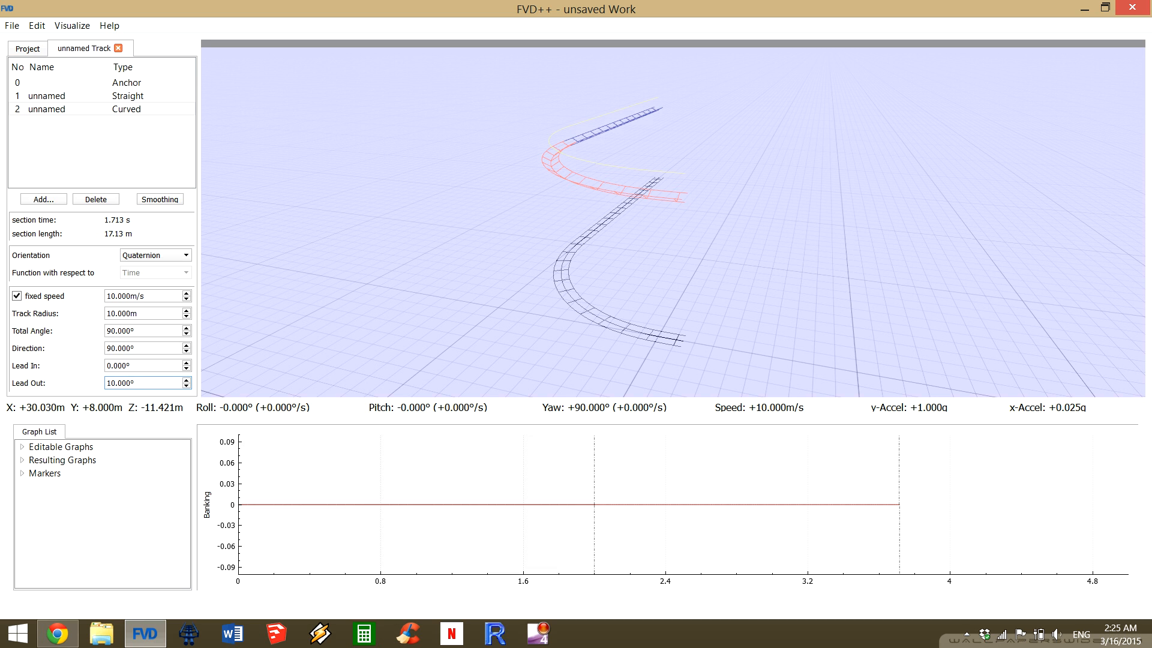
# Add a second curved section to the end of the track and set its direction to 0°.
pyautogui.moveTo(673, 219); pyautogui.dragTo(773, 180)
pyautogui.press('s')
pyautogui.press('d')
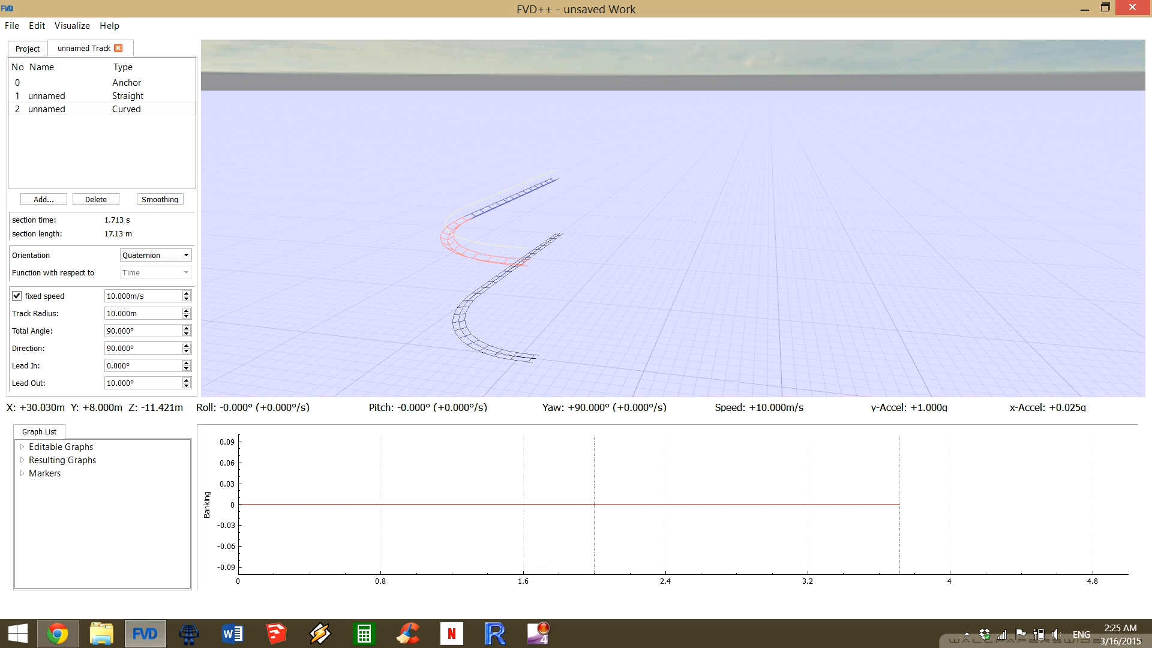
pyautogui.click(43, 199)
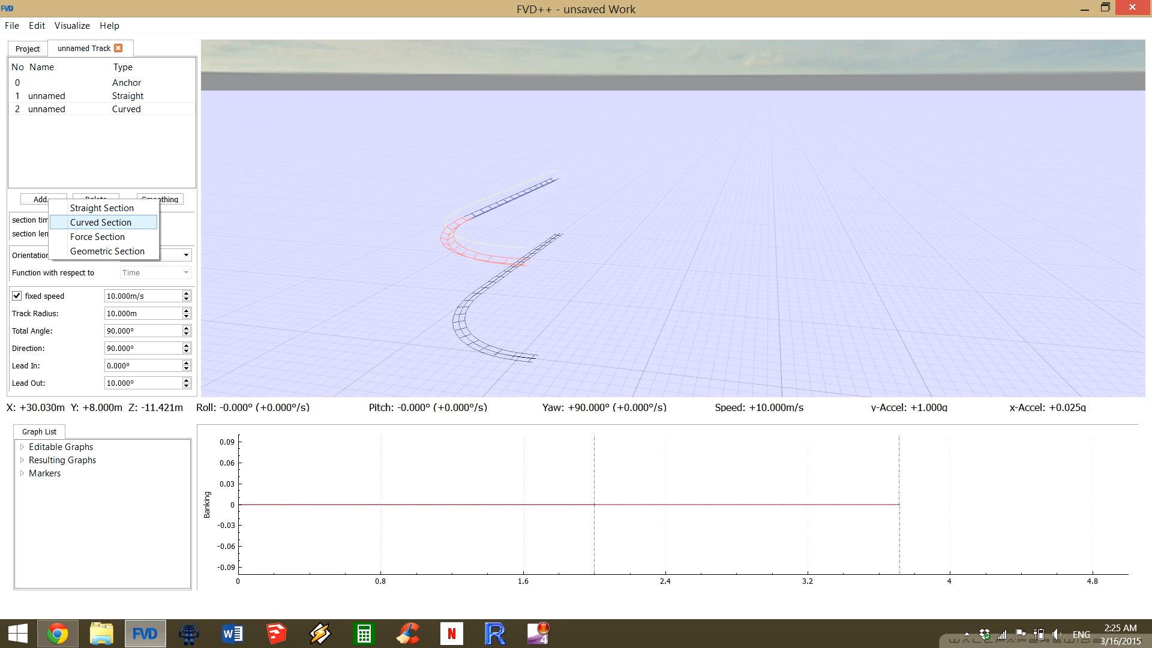
pyautogui.press('Return')
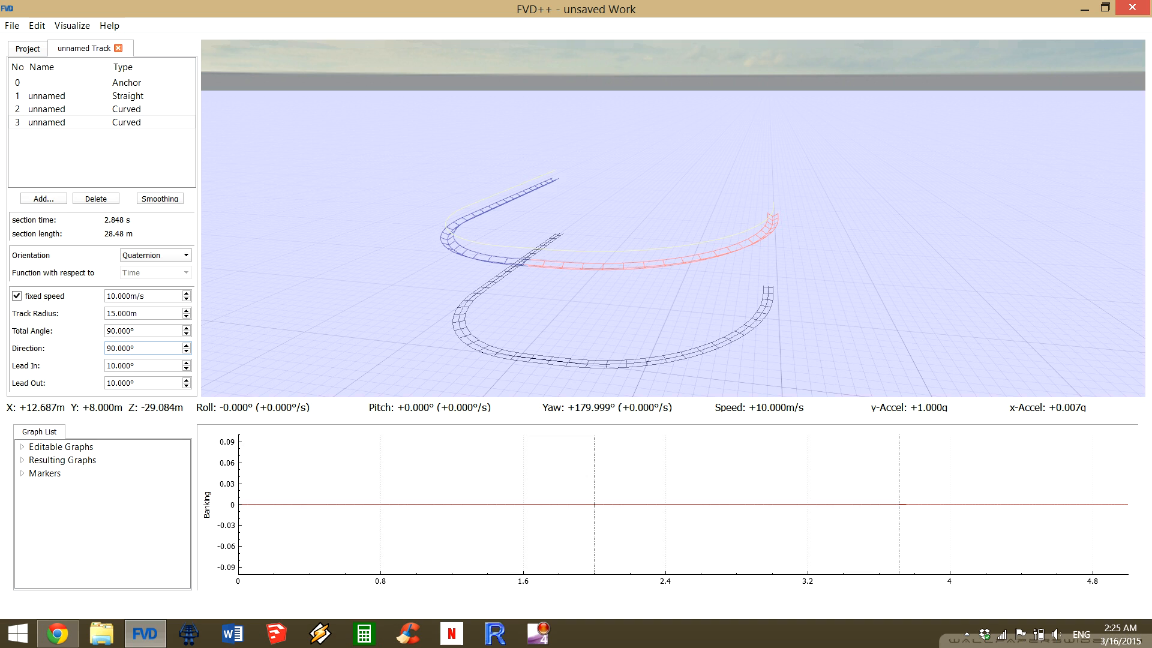
pyautogui.moveTo(137, 348); pyautogui.dragTo(106, 348)
pyautogui.write('0')
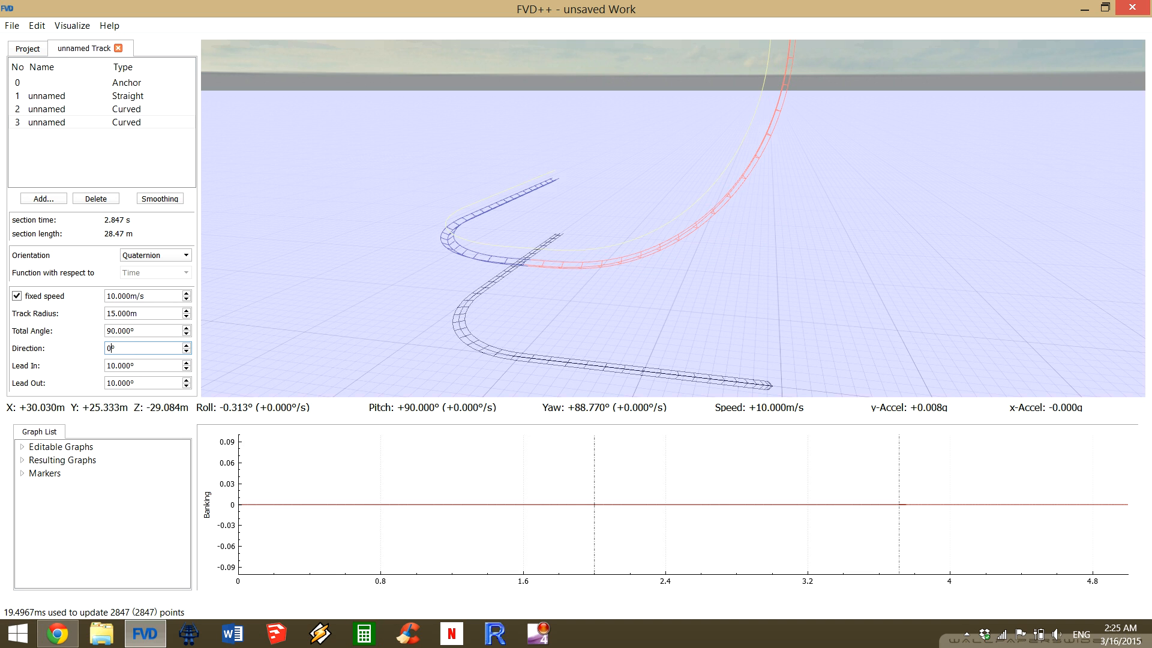
pyautogui.press('Return')
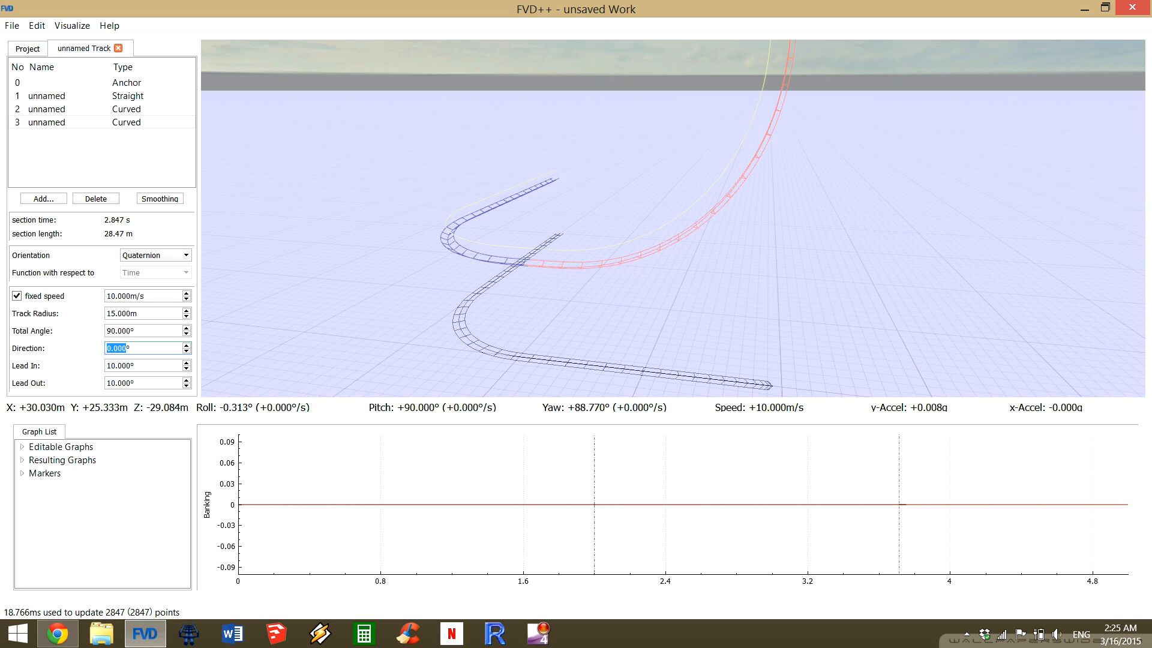
# Set the second curved section's total angle to 30° to form a gentle climb.
pyautogui.moveTo(673, 219); pyautogui.dragTo(613, 296)
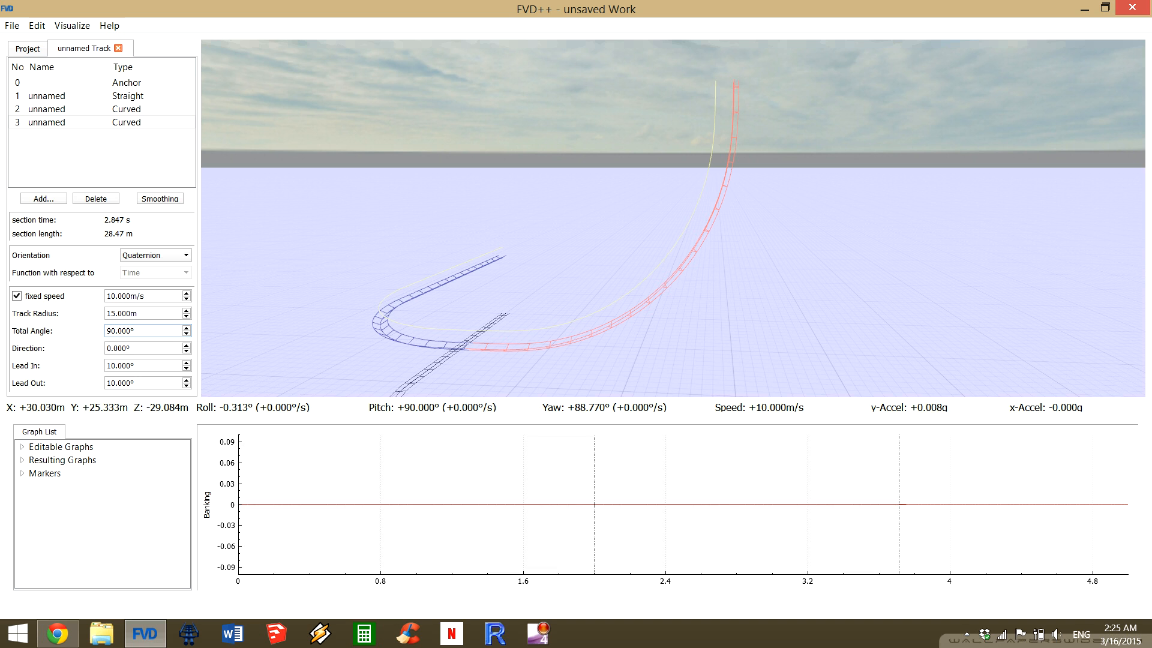
pyautogui.press('Down')
pyautogui.press('Down')
pyautogui.press('Down')
pyautogui.press('Down')
pyautogui.press('Down')
pyautogui.press('Down')
pyautogui.press('Down')
pyautogui.press('Down')
pyautogui.press('Down')
pyautogui.press('Down')
pyautogui.press('Down')
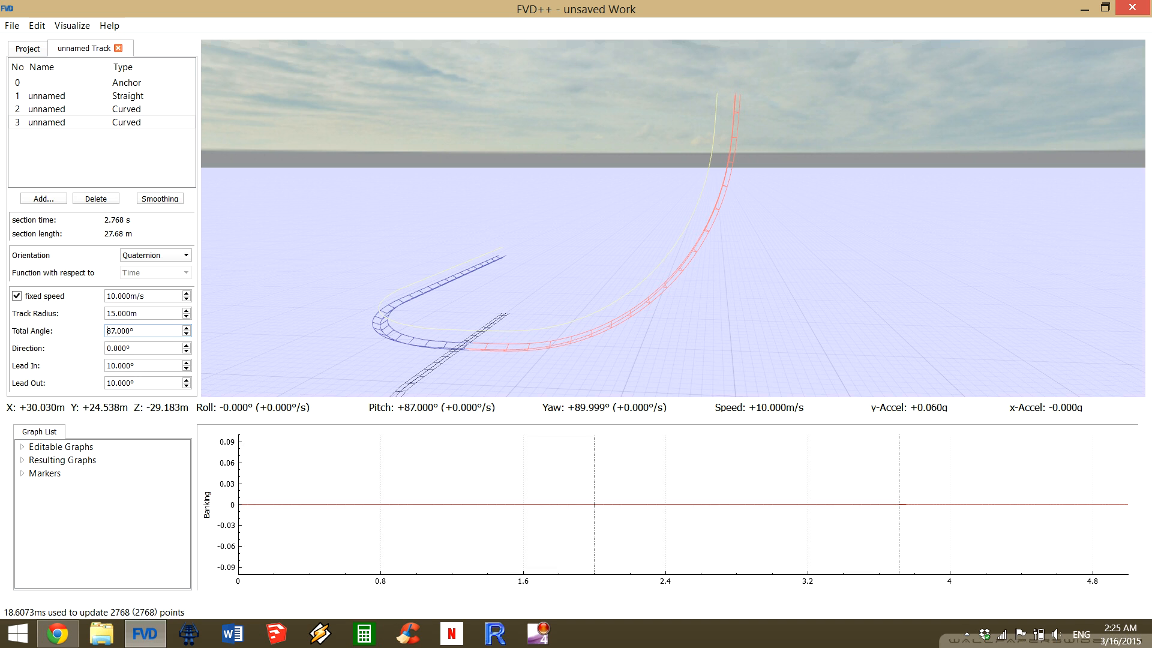
pyautogui.hotkey('ctrl', 'a')
pyautogui.write('30')
pyautogui.press('Return')
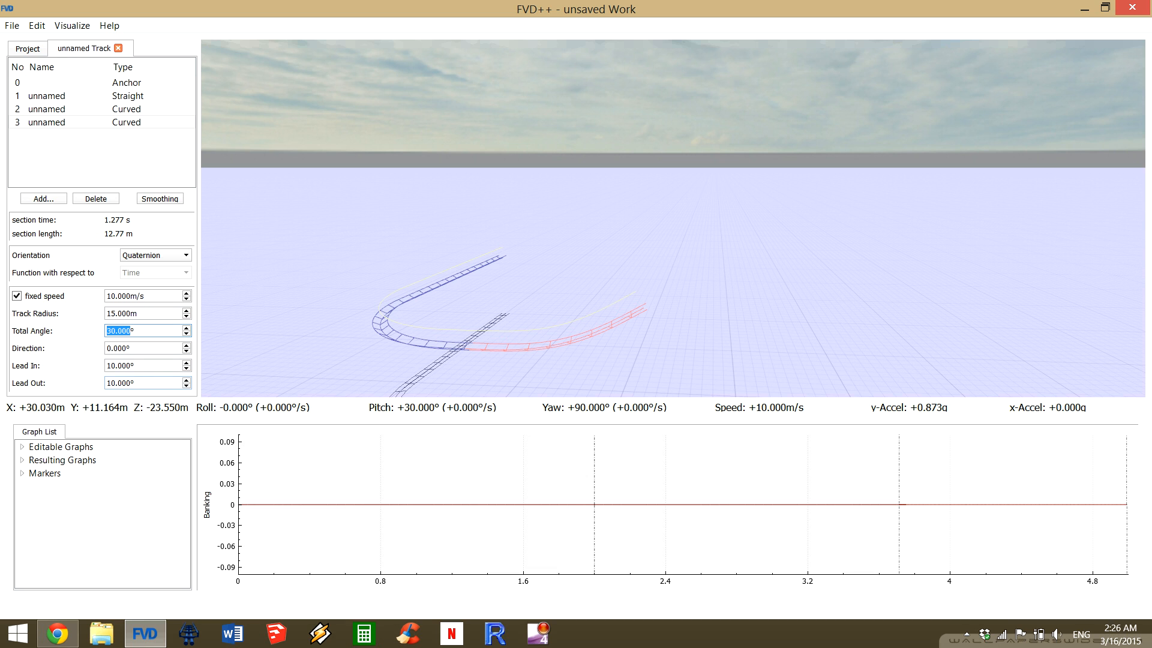
# Add a straight section after the climbing curve with a heartline length of 40 m.
pyautogui.moveTo(600, 210); pyautogui.dragTo(707, 123)
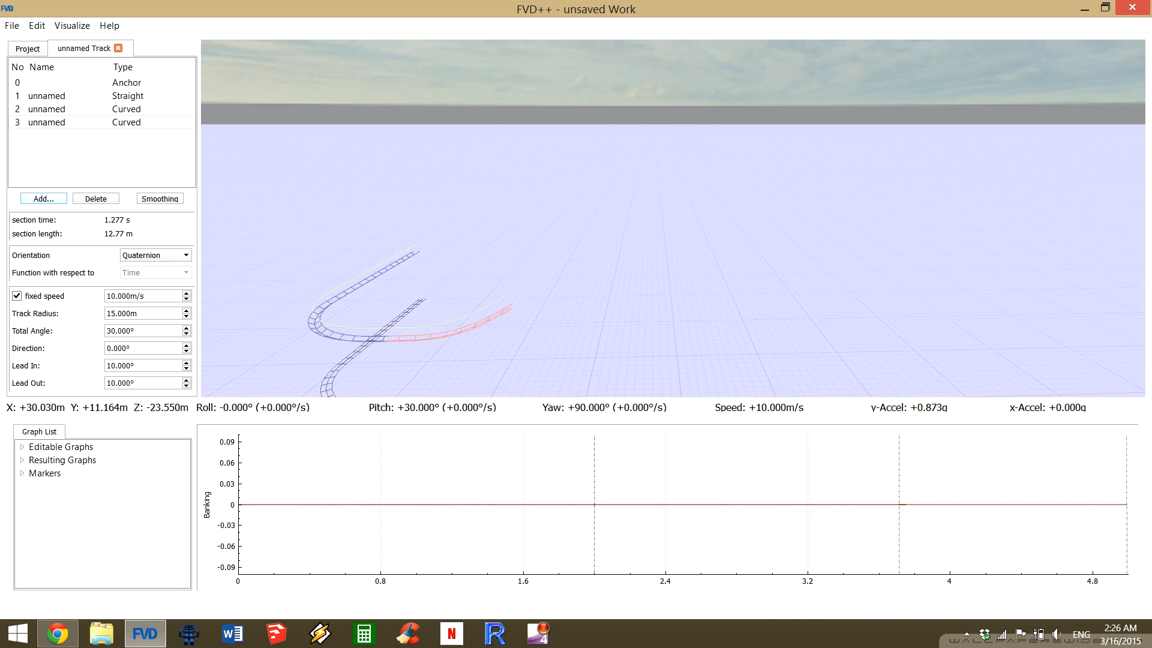
pyautogui.click(43, 199)
pyautogui.click(114, 206)
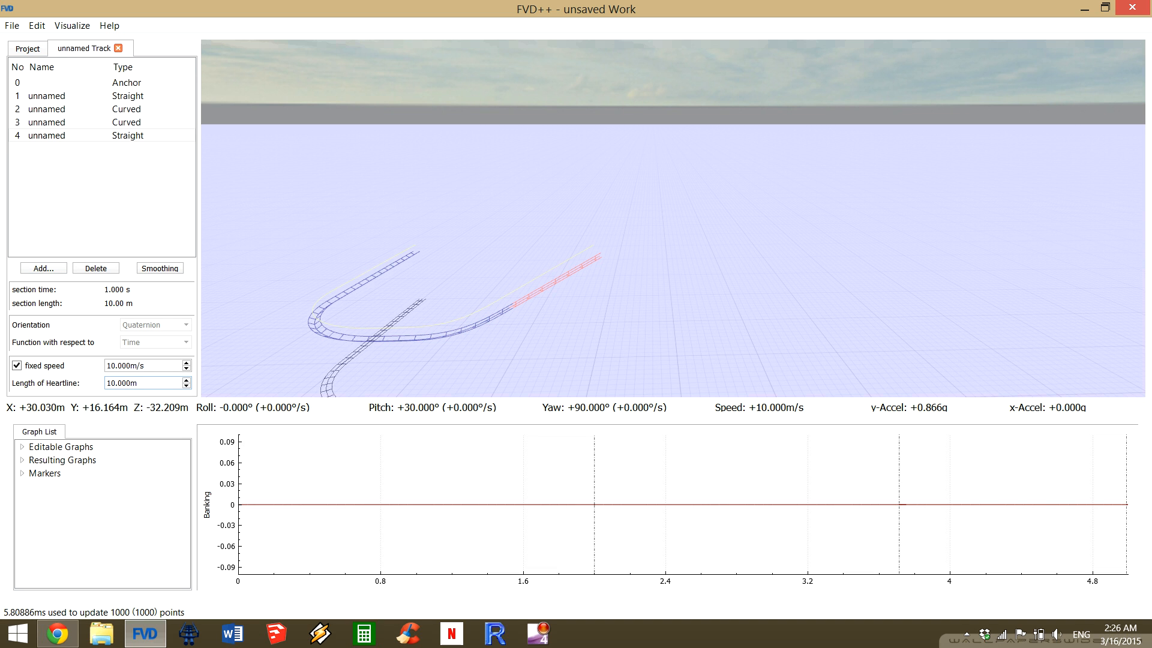
pyautogui.press('BackSpace')
pyautogui.write('4')
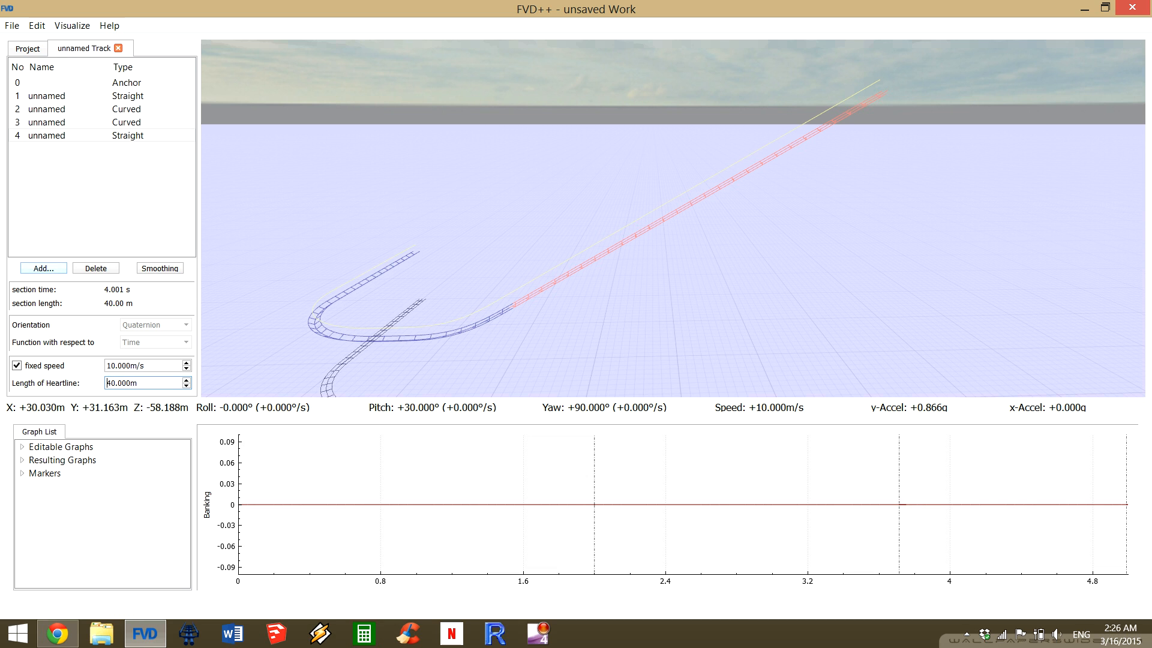
# Add a curved section at the end of the 40 m straight and set its direction to 180° to form a crest.
pyautogui.click(43, 268)
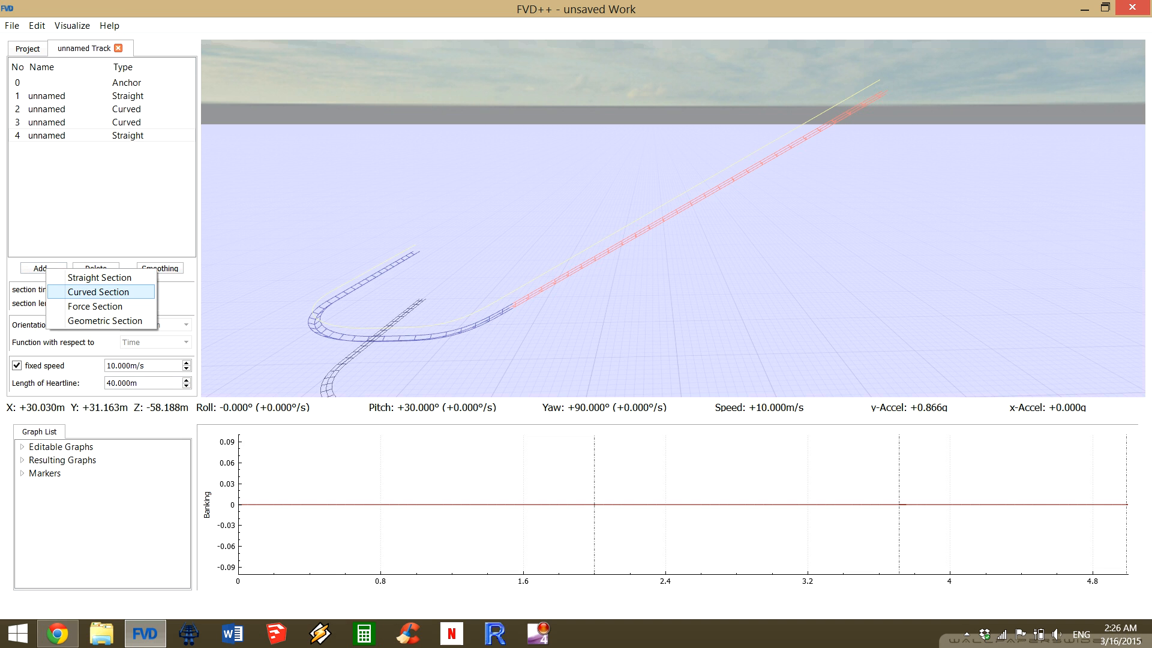
pyautogui.click(98, 292)
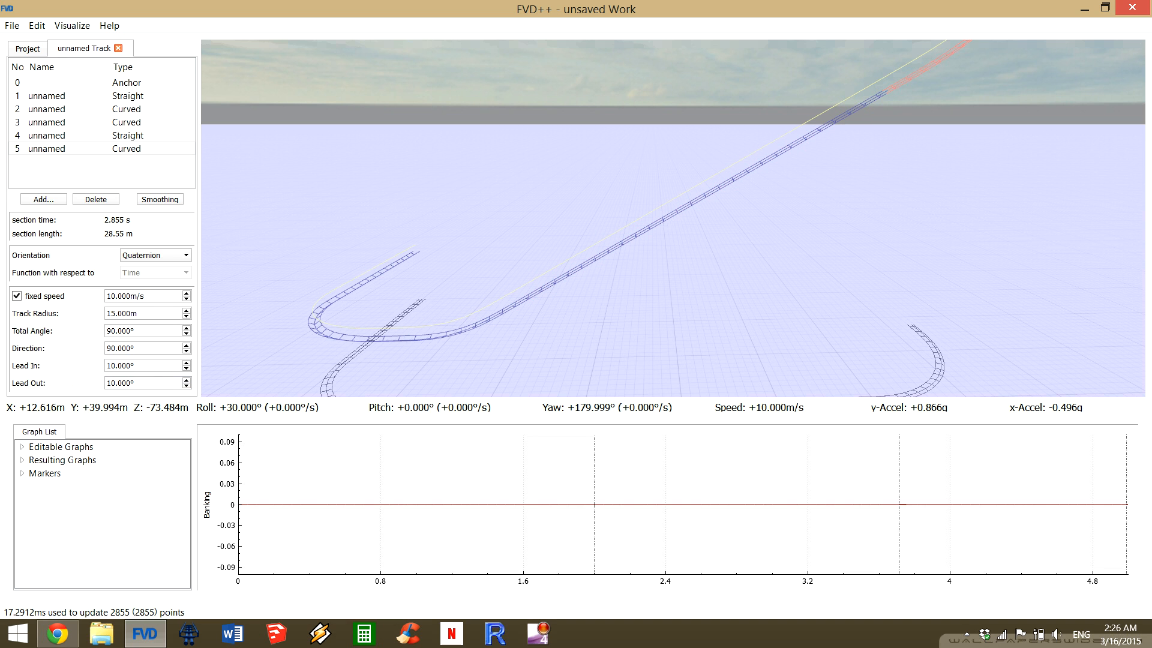
pyautogui.moveTo(672, 218); pyautogui.dragTo(780, 159)
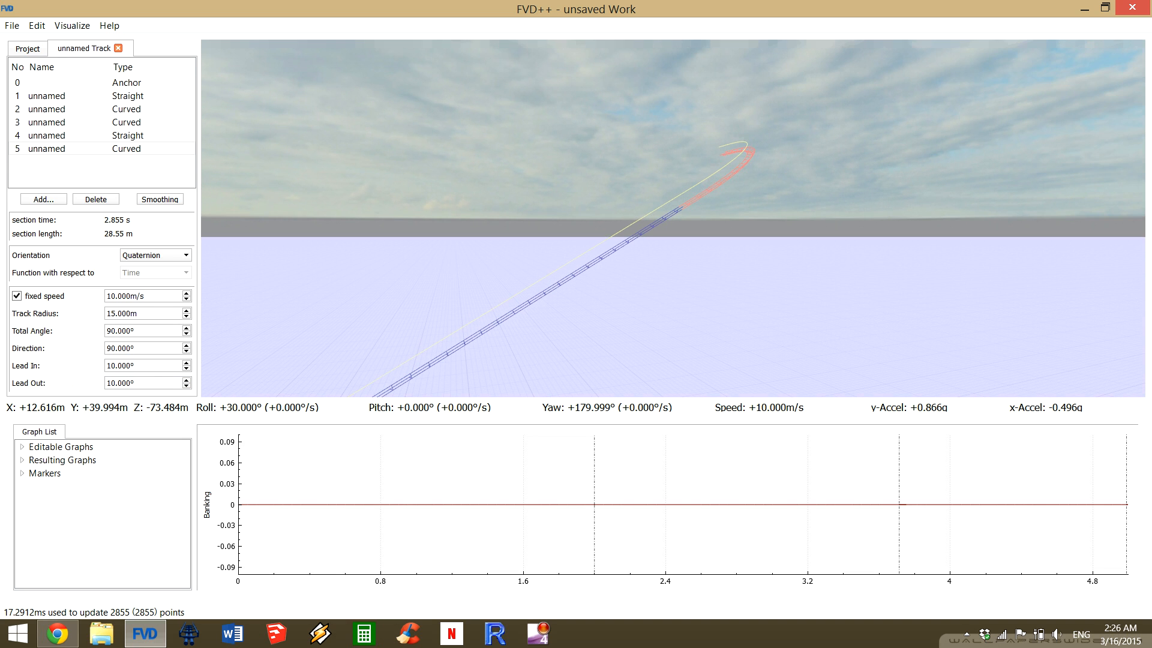
pyautogui.hotkey('ctrl', 'a')
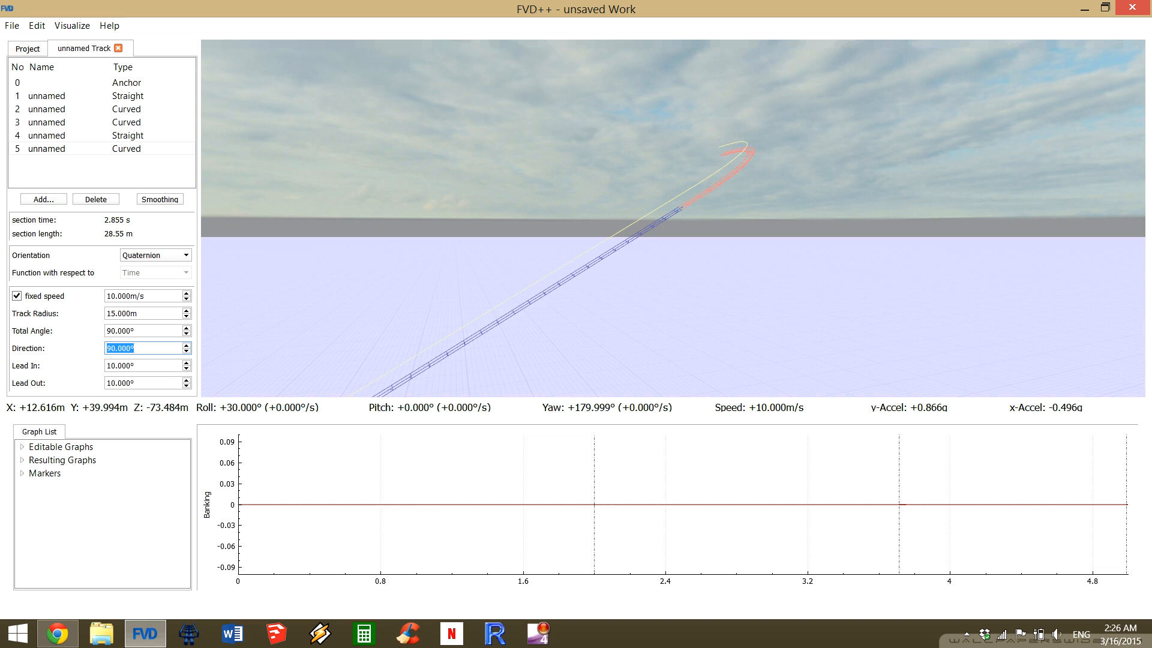
pyautogui.write('180')
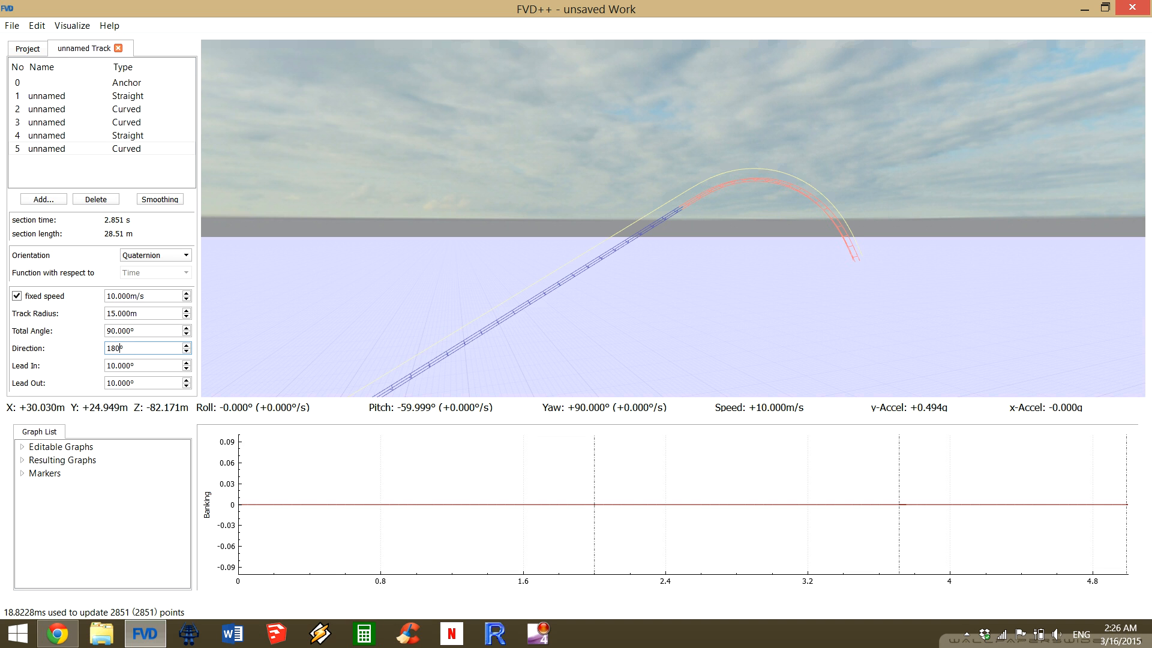
# Try lowering the crest curve's direction to 175°, and restore it to 180°.
pyautogui.moveTo(673, 218); pyautogui.dragTo(555, 272)
pyautogui.press('d')
pyautogui.press('d')
pyautogui.press('d')
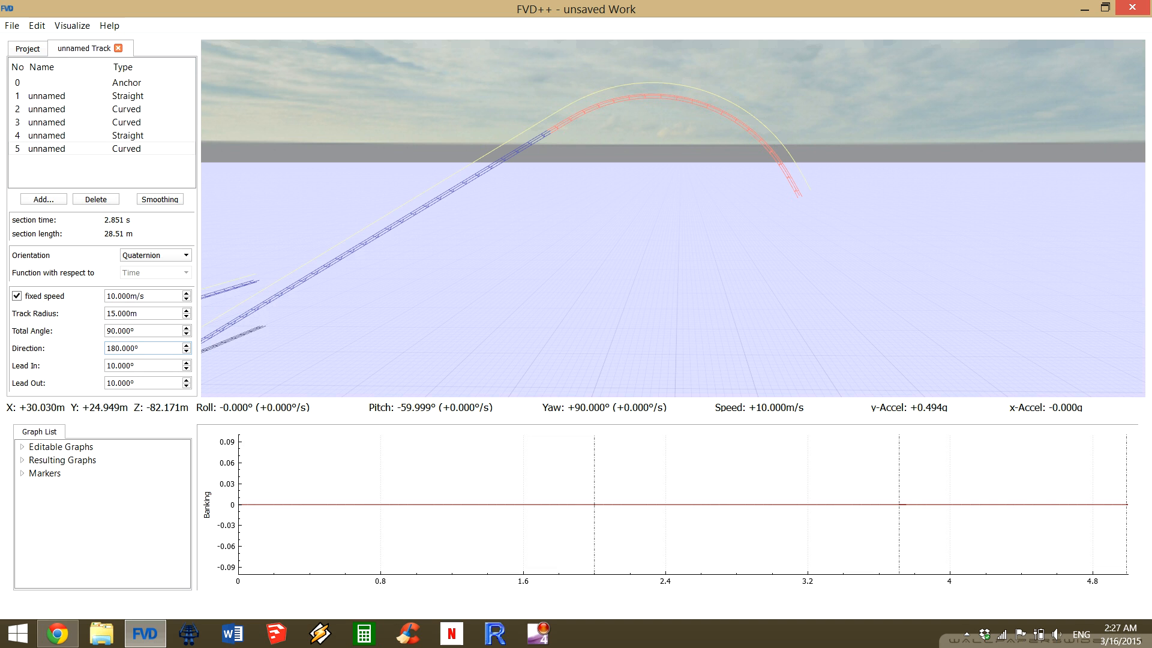
pyautogui.press('Down')
pyautogui.press('Down')
pyautogui.press('Down')
pyautogui.press('Down')
pyautogui.press('Down')
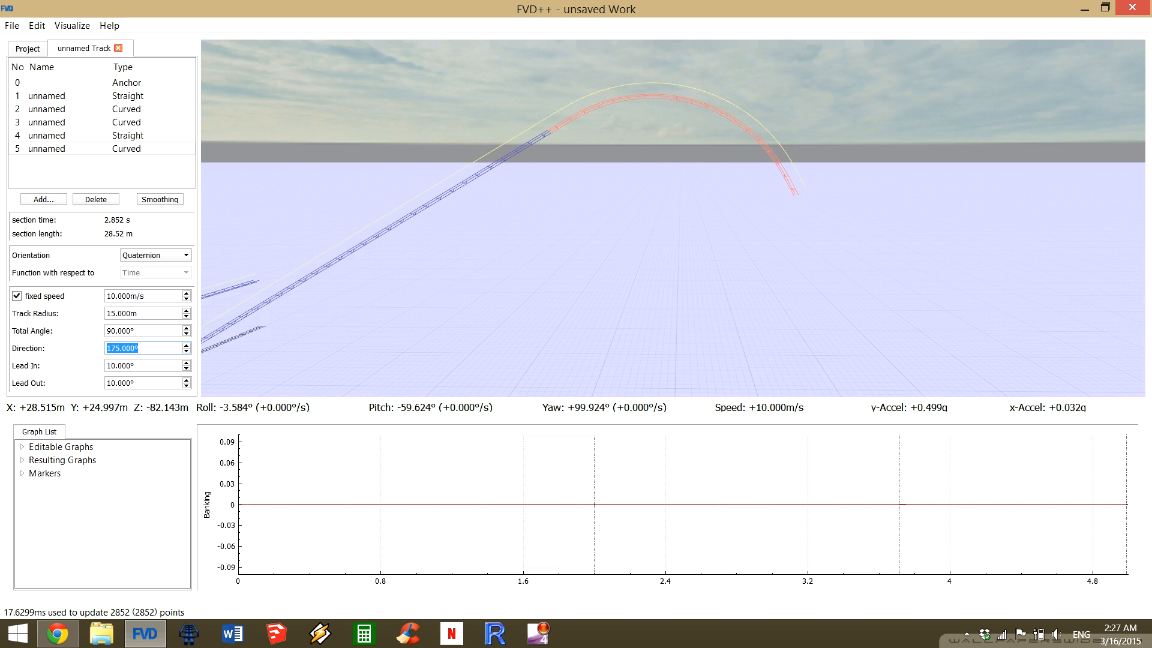
pyautogui.press('Up')
pyautogui.press('Up')
pyautogui.press('Up')
pyautogui.press('Up')
pyautogui.press('Up')
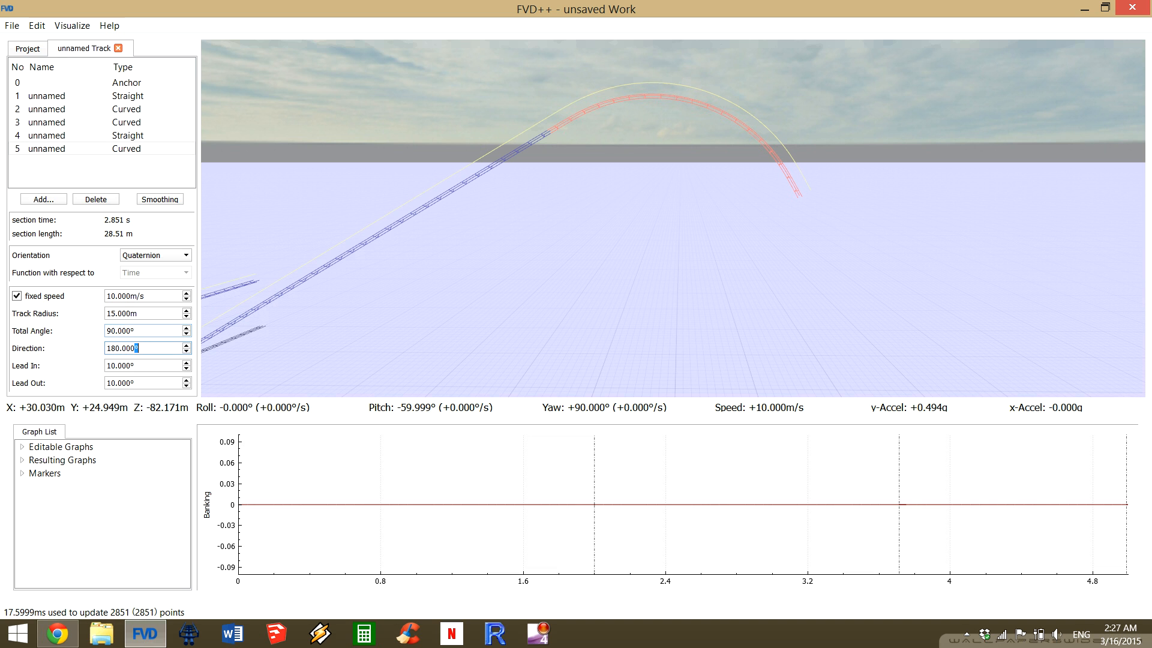
# Set the crest curve's total angle to 40° and its track radius to 12 m.
pyautogui.scroll(-1, 144, 330)
pyautogui.hotkey('ctrl', 'a')
pyautogui.write('40')
pyautogui.press('Return')
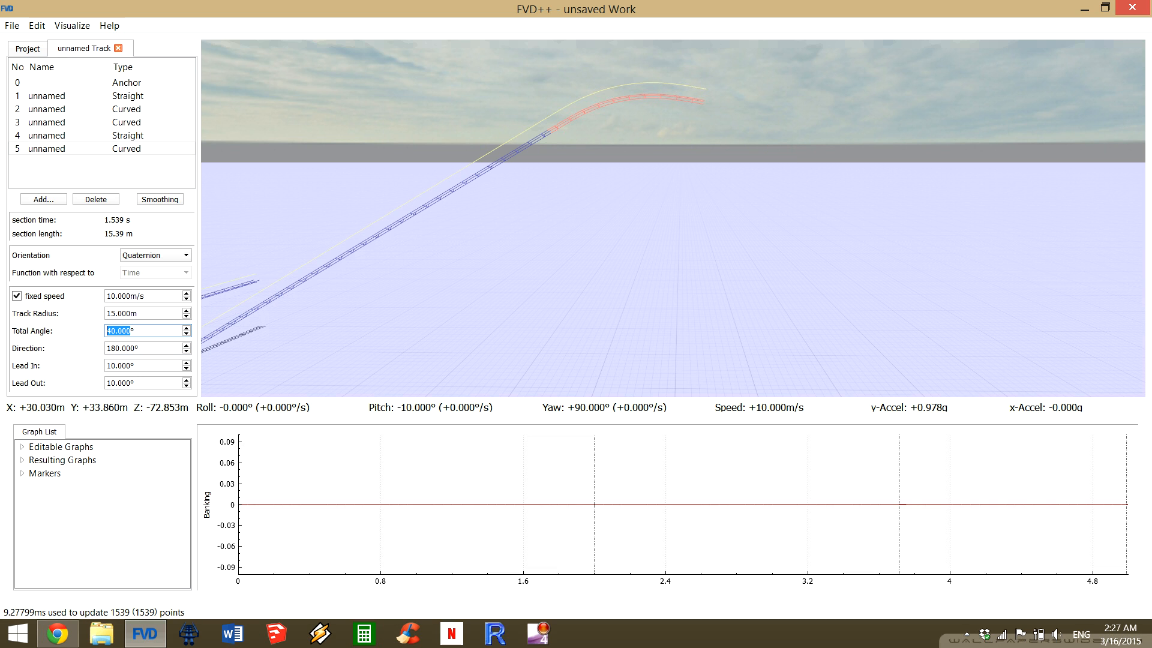
pyautogui.scroll(-2, 107, 313)
pyautogui.scroll(-1, 107, 313)
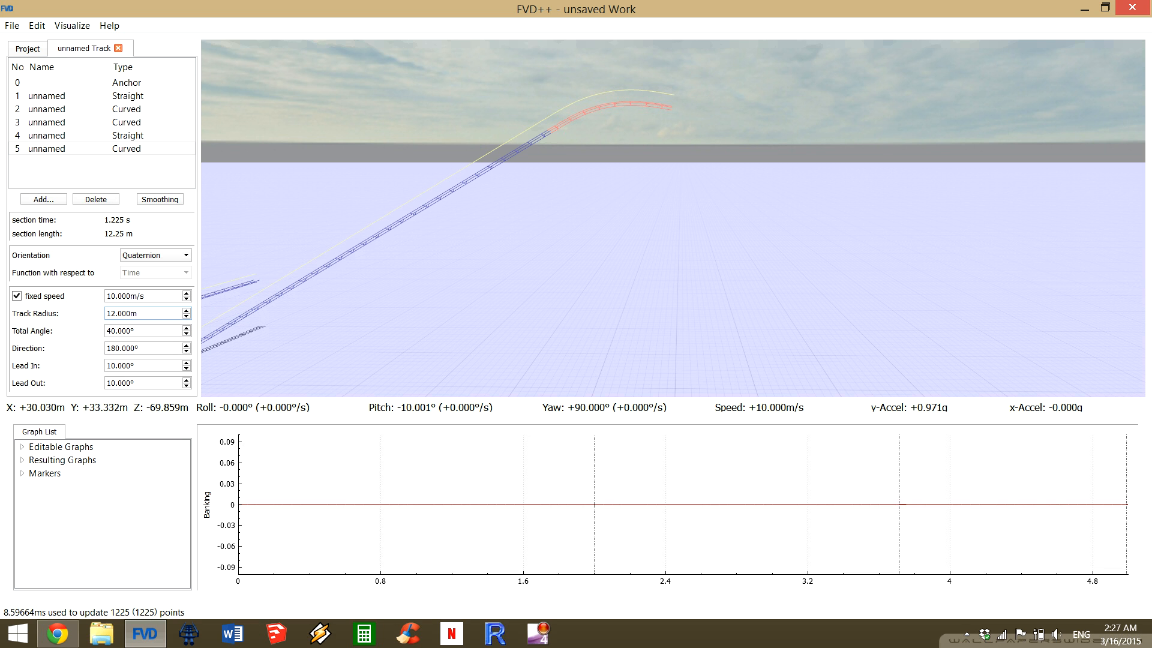
# Examine the whole layout in the 3D view, from the crest curve back to the first straight section.
pyautogui.moveTo(672, 218); pyautogui.dragTo(436, 206)
pyautogui.press('s')
pyautogui.press('s')
pyautogui.press('d')
pyautogui.press('w')
pyautogui.press('w')
pyautogui.press('w')
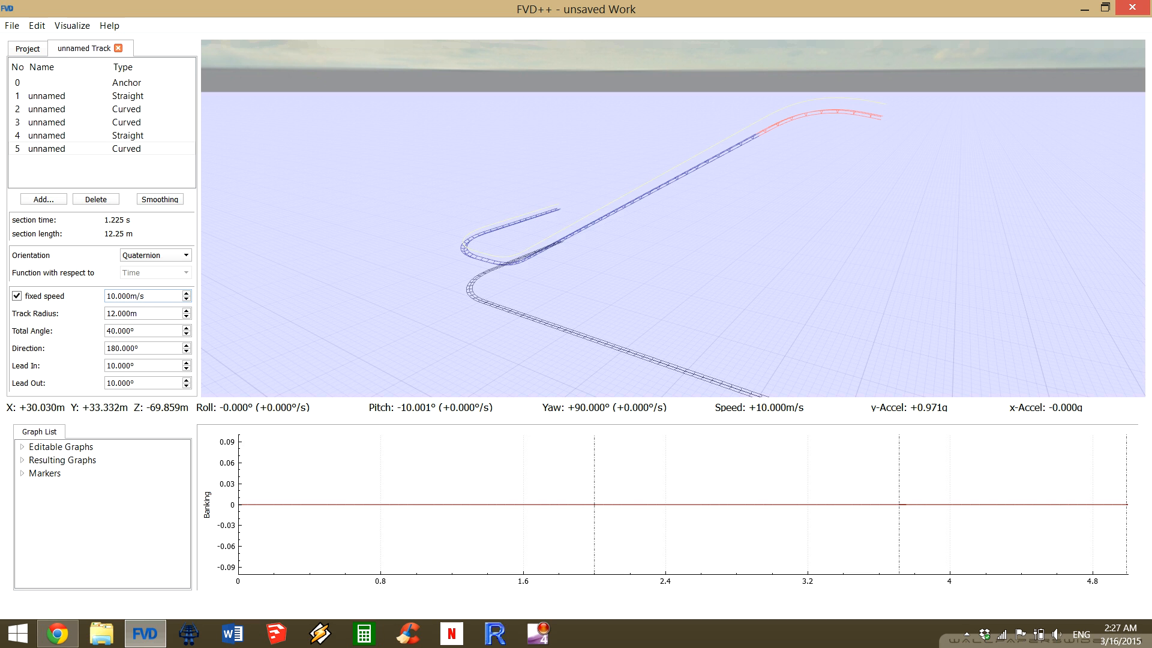
pyautogui.moveTo(673, 218); pyautogui.dragTo(660, 193)
pyautogui.press('w')
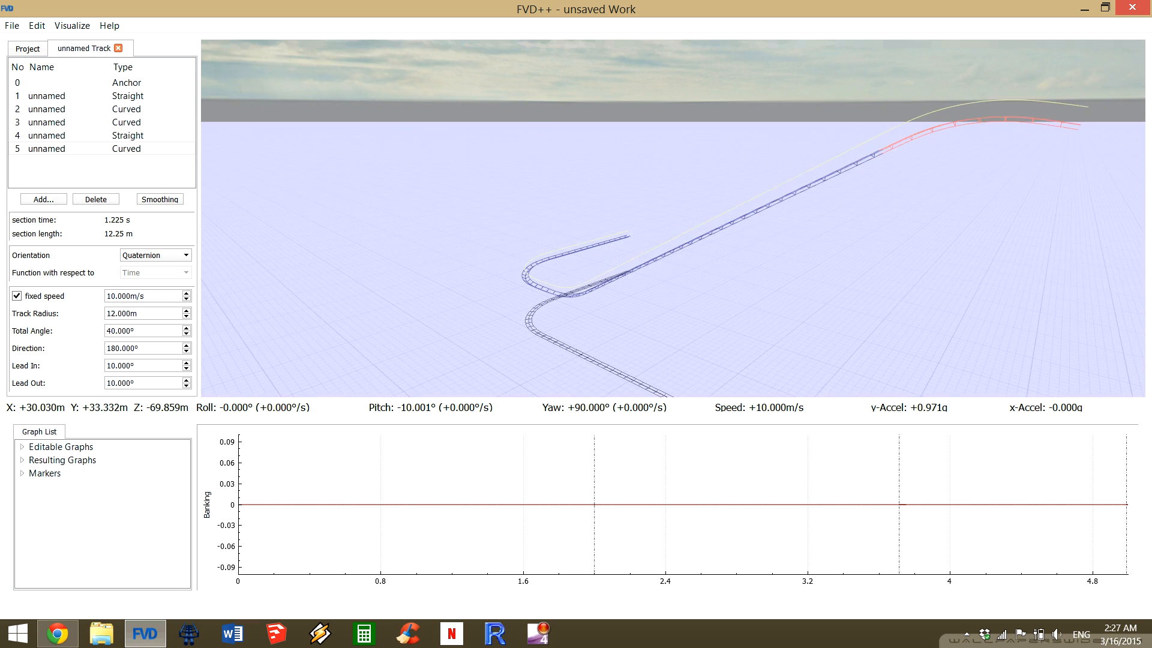
pyautogui.press('w')
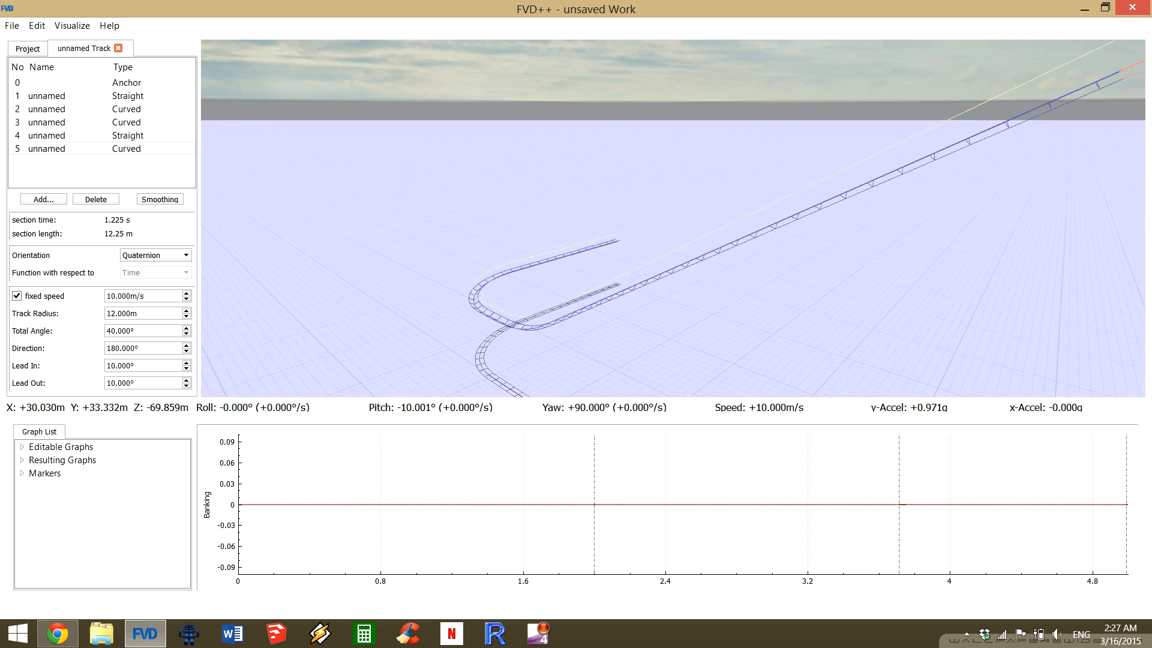
pyautogui.press('w')
pyautogui.moveTo(673, 219); pyautogui.dragTo(448, 257)
pyautogui.press('w')
pyautogui.press('w')
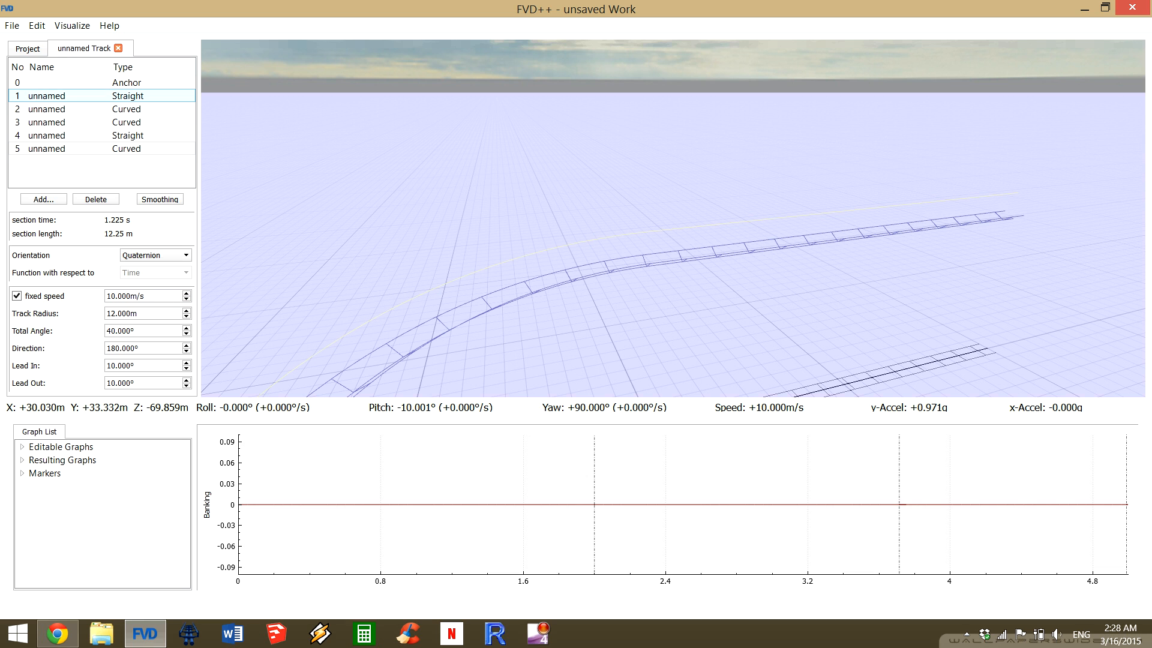
# Set the fixed speed of the first straight section to 2 m/s.
pyautogui.click(66, 96)
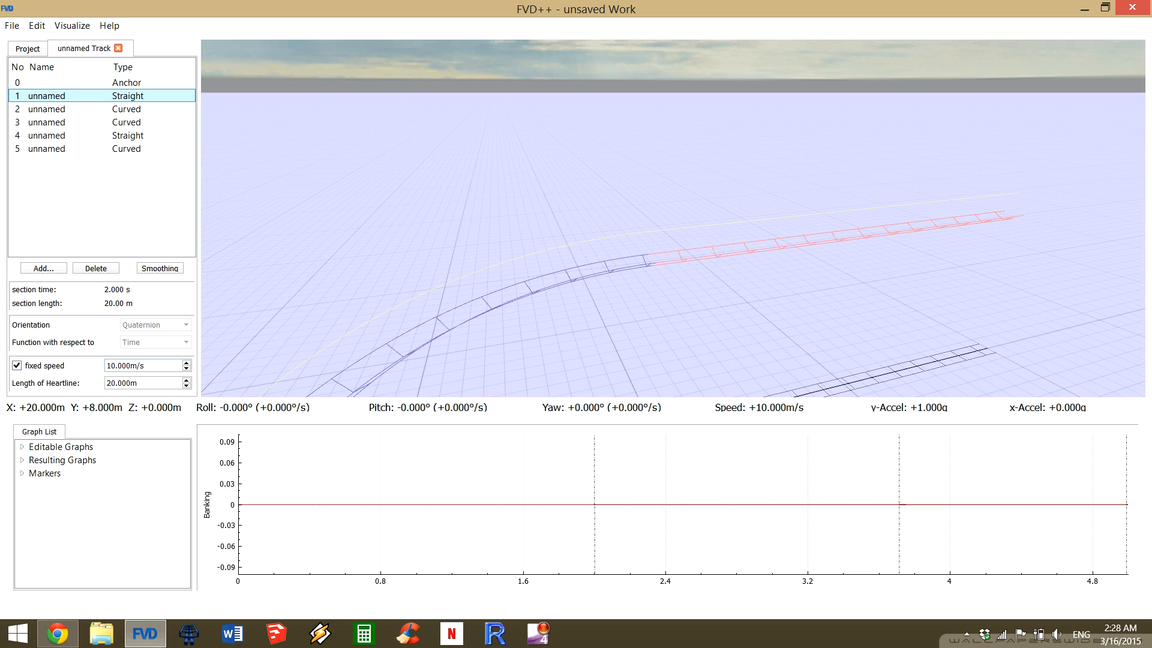
pyautogui.scroll(-7, 144, 365)
pyautogui.scroll(-1, 144, 365)
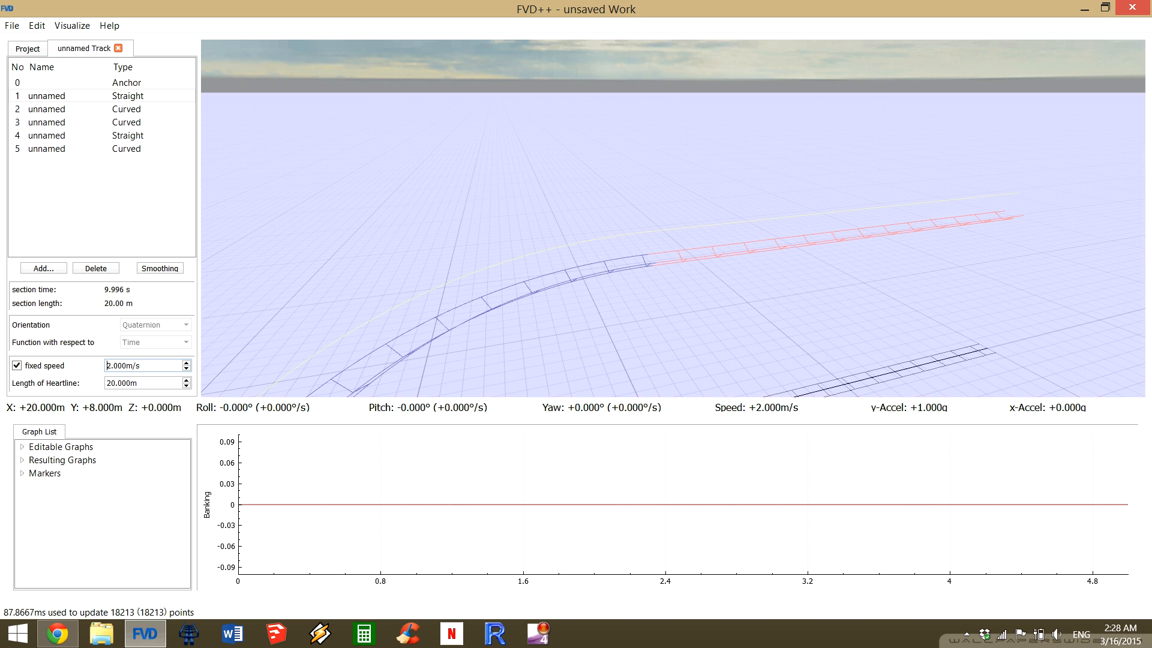
# Review the sections one by one, from the first straight through the two curves to the 40 m straight.
pyautogui.click(102, 109)
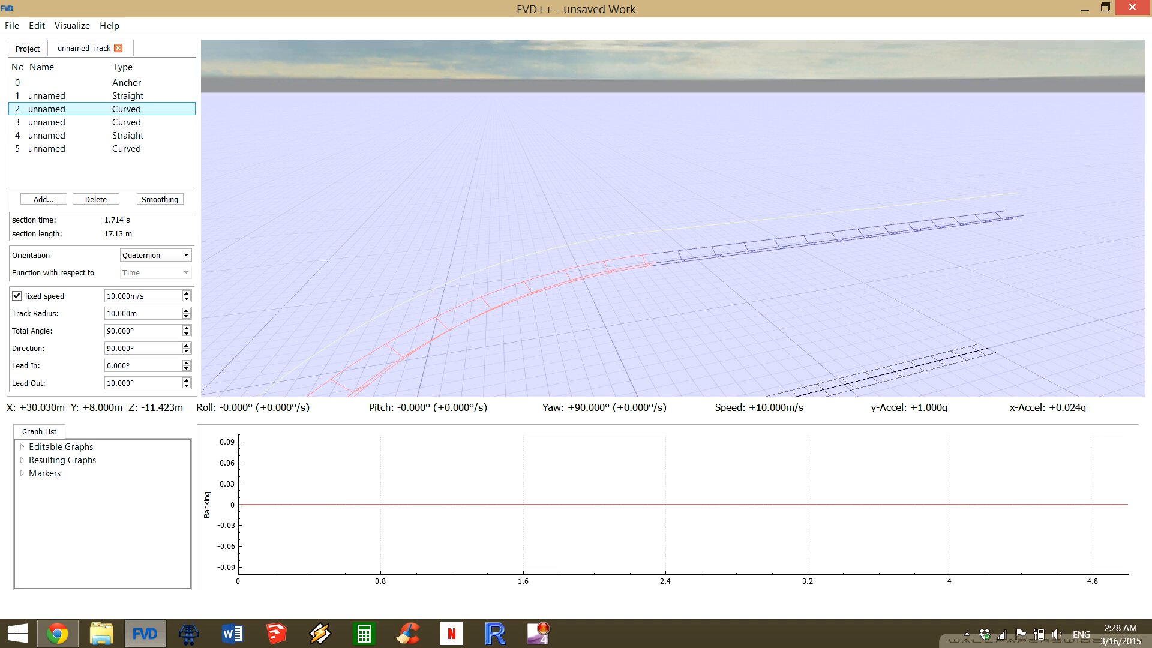
pyautogui.moveTo(672, 216); pyautogui.dragTo(591, 180)
pyautogui.press('s')
pyautogui.press('d')
pyautogui.click(102, 149)
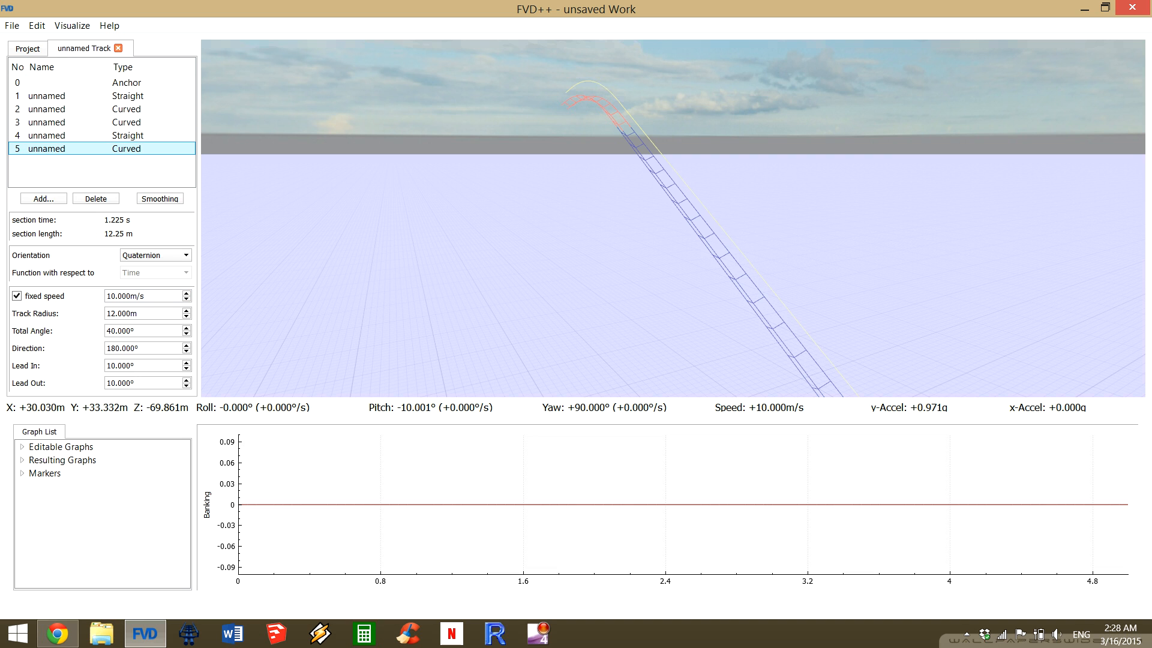
pyautogui.click(102, 96)
pyautogui.click(102, 109)
pyautogui.click(102, 122)
pyautogui.click(102, 135)
# Set the fixed speed of the crest curve, section 5, to 2 m/s.
pyautogui.click(102, 149)
pyautogui.moveTo(671, 218)
pyautogui.mouseDown()
pyautogui.moveTo(720, 282)
pyautogui.moveTo(826, 318)
pyautogui.moveTo(756, 300)
pyautogui.moveTo(690, 218)
pyautogui.mouseUp()
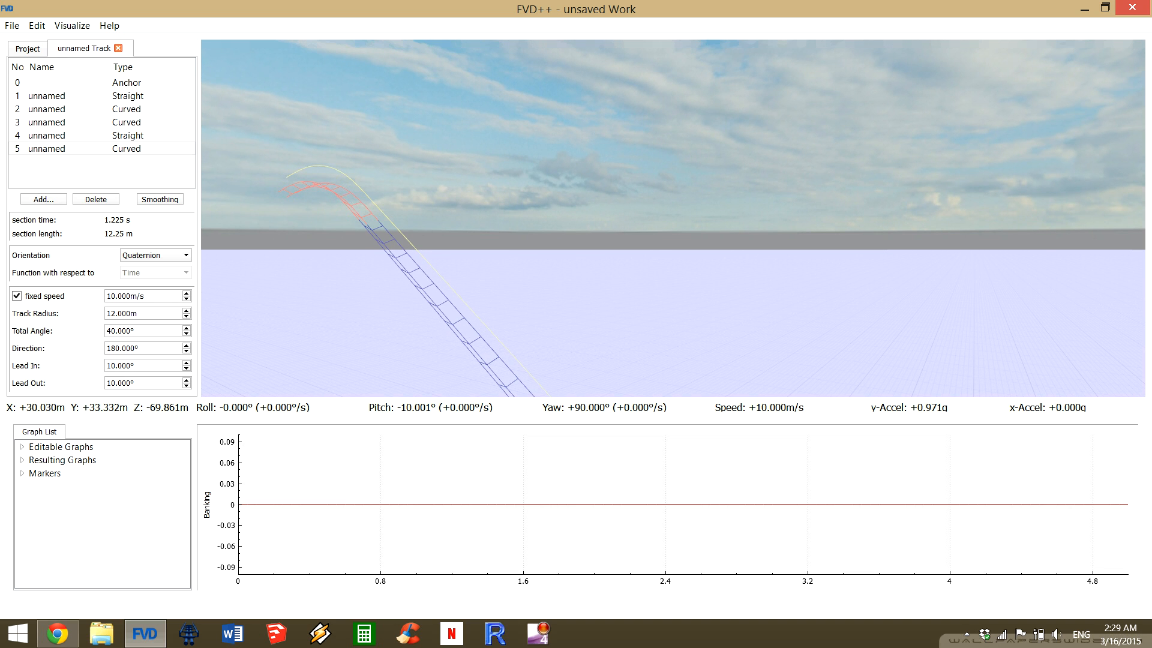
pyautogui.press('Down')
pyautogui.press('Down')
pyautogui.press('Down')
pyautogui.press('Down')
pyautogui.press('Down')
pyautogui.press('Down')
pyautogui.press('Down')
pyautogui.press('Down')
pyautogui.press('Down')
pyautogui.press('Up')
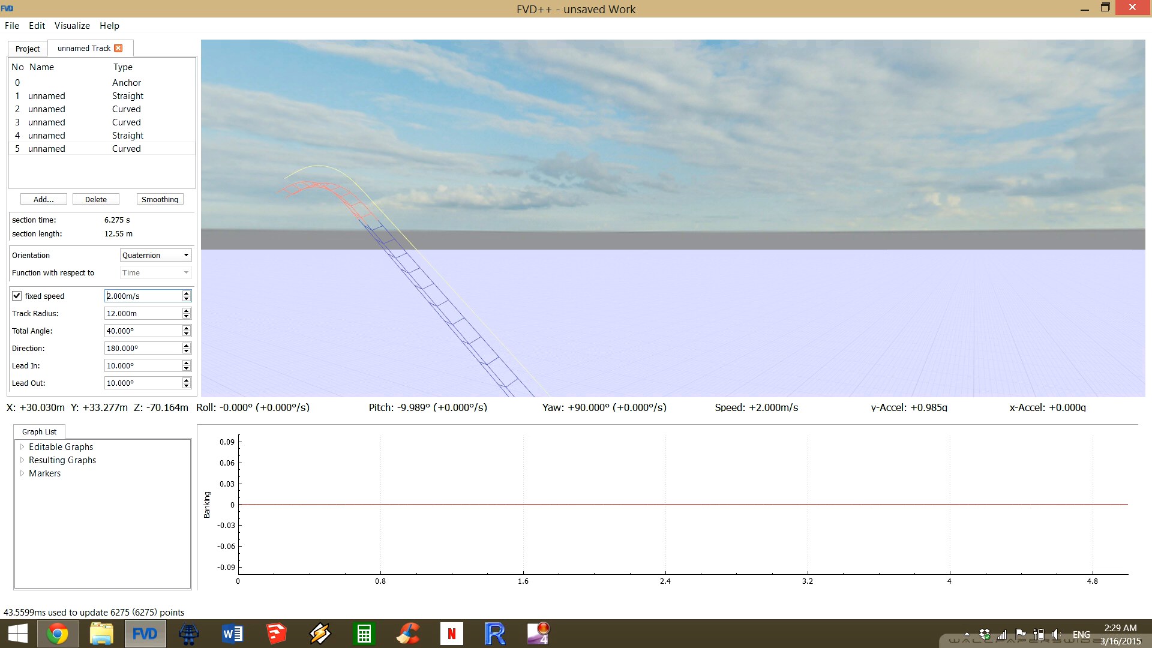
# Inspect the track from the crest down to its start, and show all section boundaries in the banking graph.
pyautogui.moveTo(672, 216); pyautogui.dragTo(678, 121)
pyautogui.press('w')
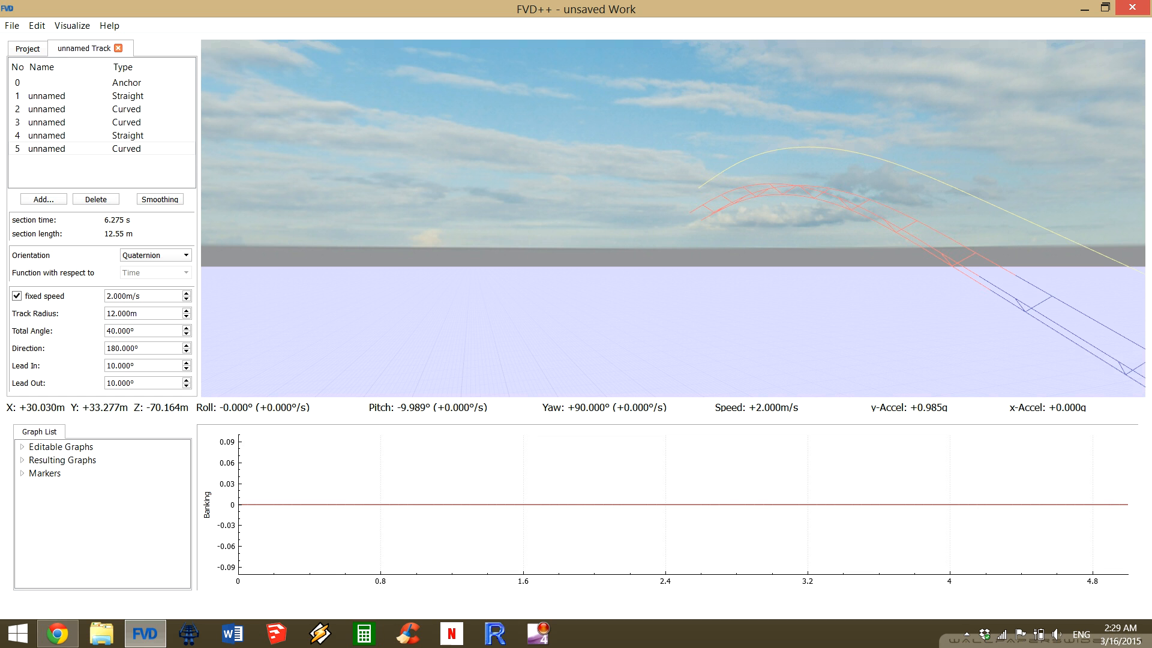
pyautogui.press('a')
pyautogui.moveTo(673, 218); pyautogui.dragTo(1084, 332)
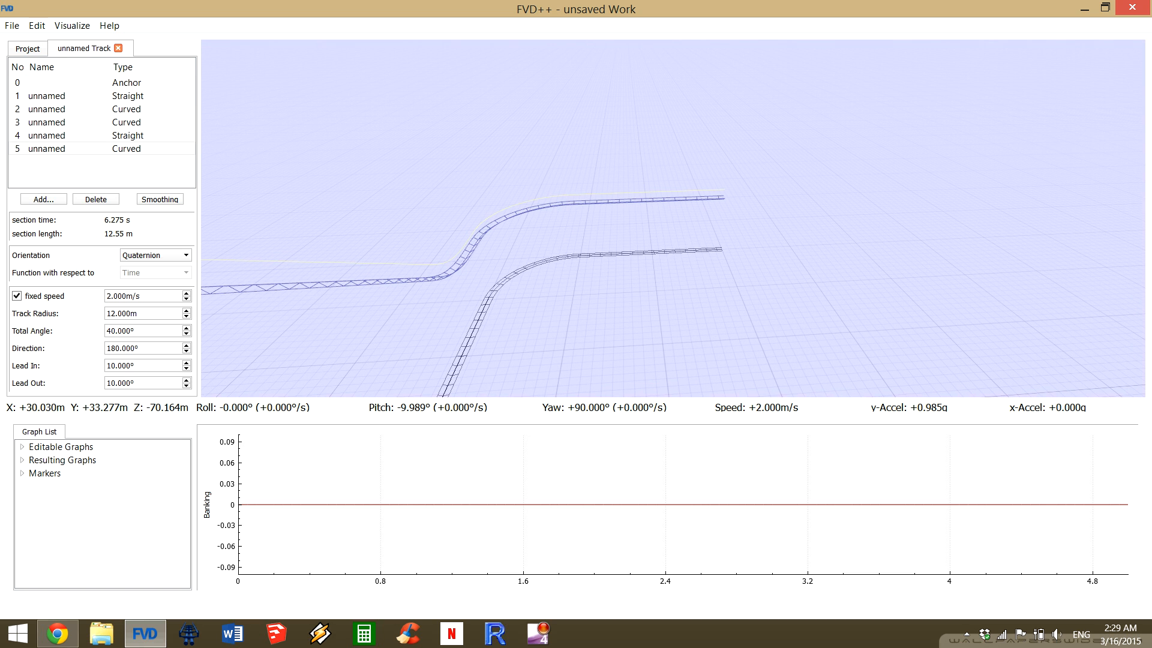
pyautogui.scroll(-5, 514, 504)
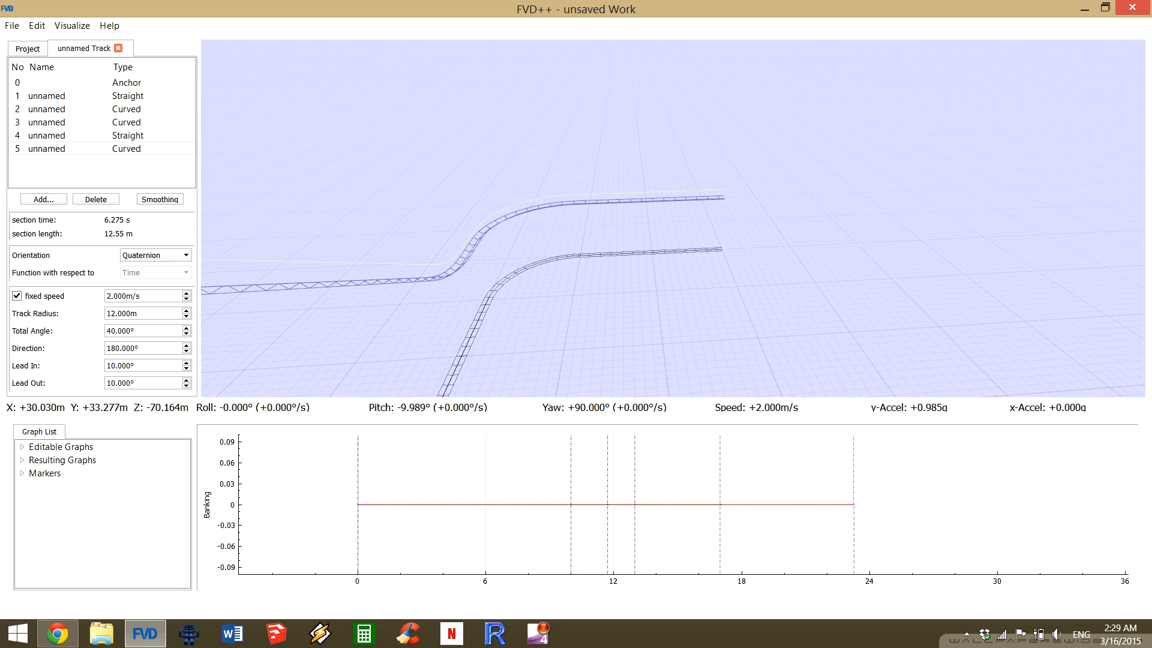
pyautogui.scroll(6, 478, 504)
pyautogui.scroll(-5, 479, 504)
pyautogui.scroll(-1, 722, 504)
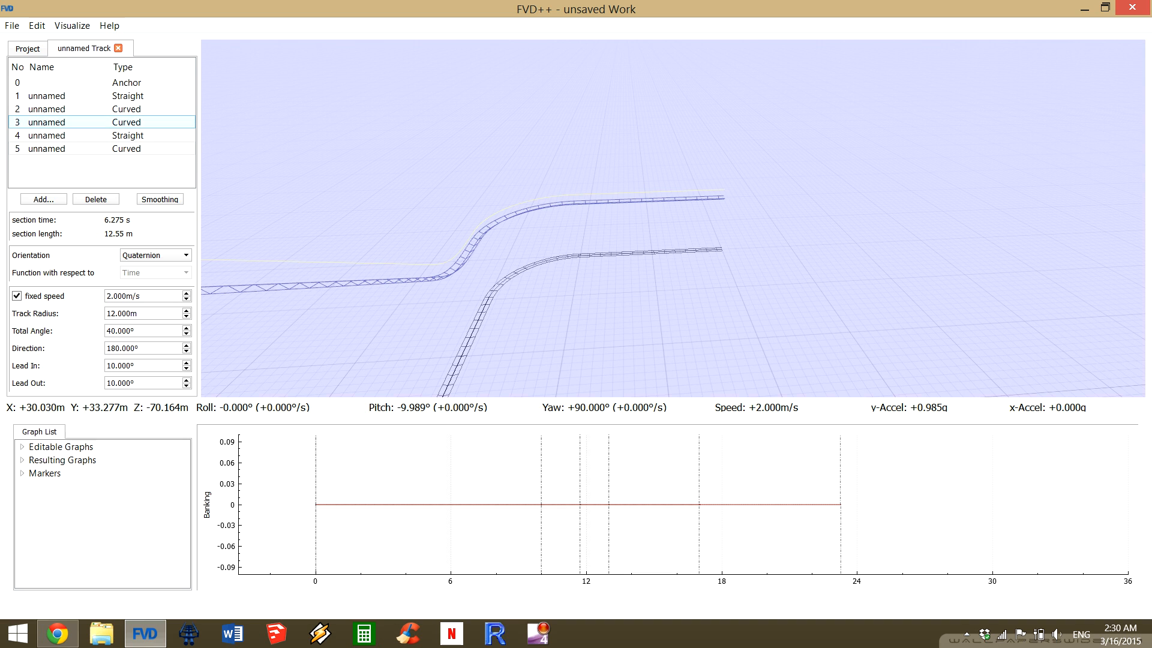
pyautogui.click(43, 199)
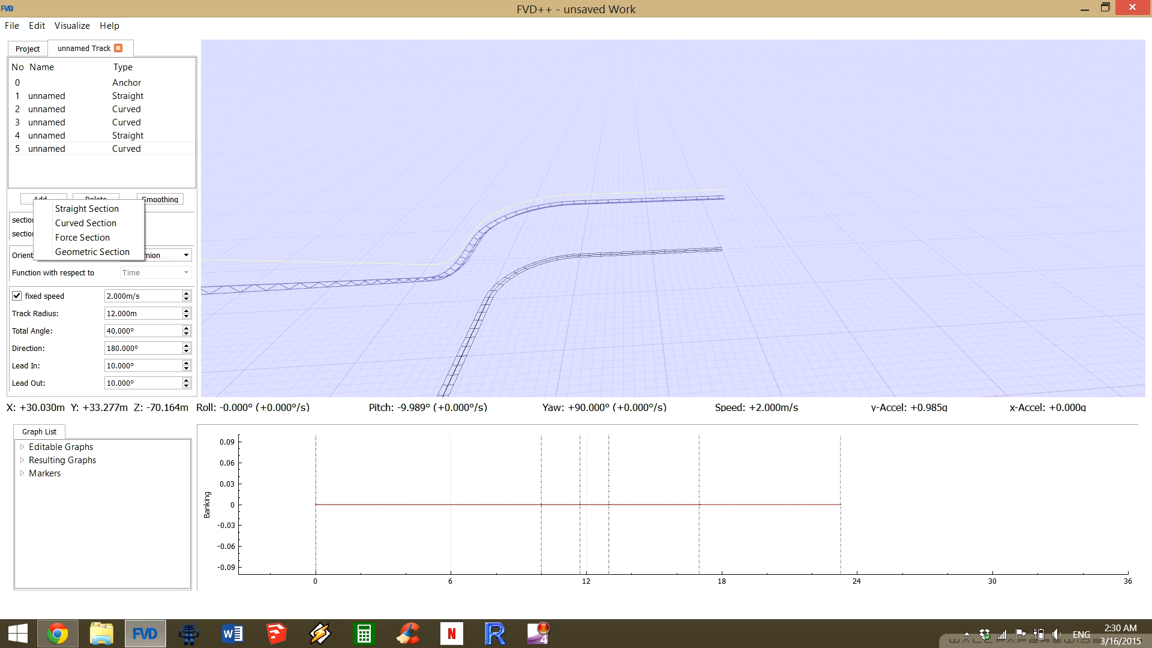
pyautogui.press('Escape')
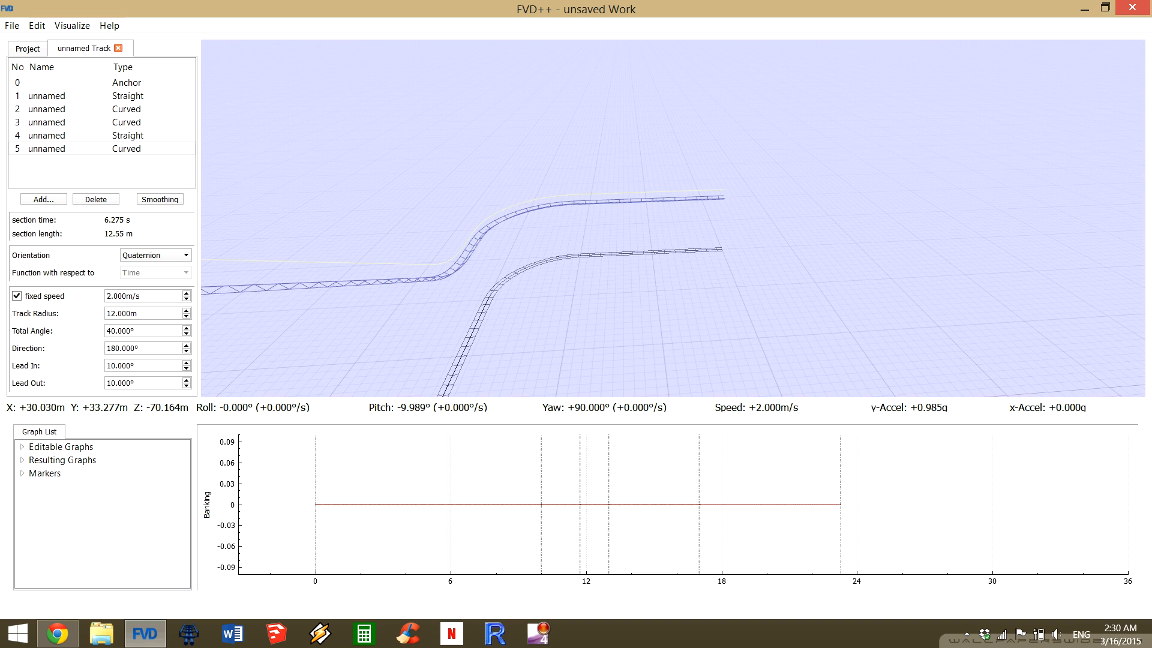
# Show the banking transition settings of the first straight section, and deselect its graph segment.
pyautogui.scroll(3, 376, 504)
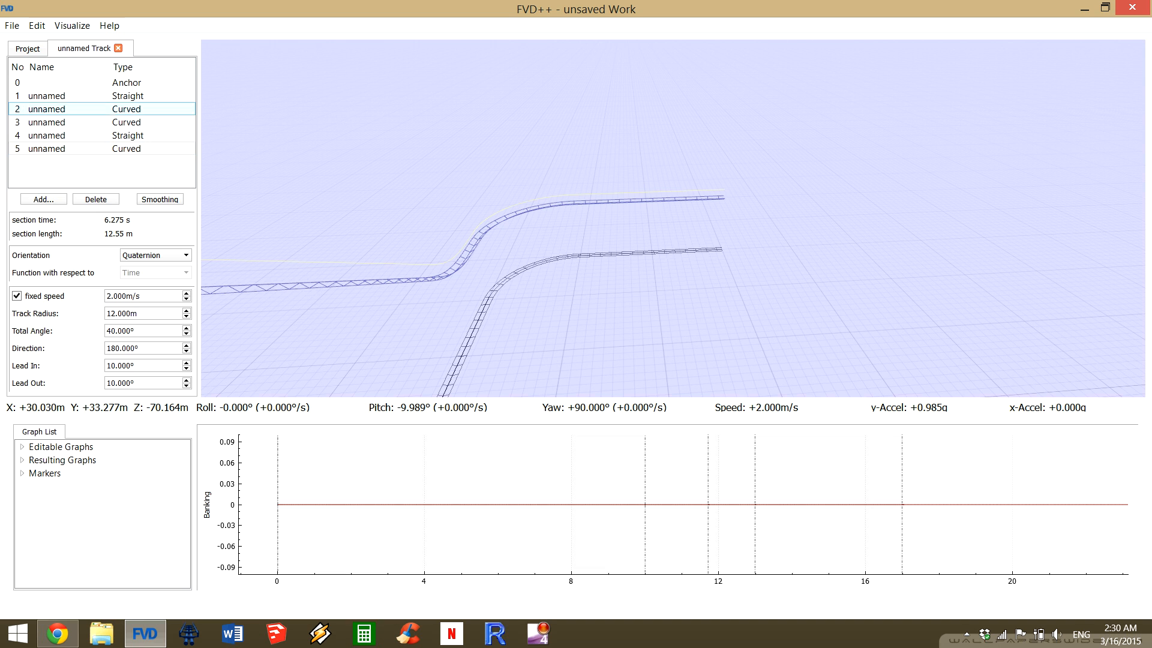
pyautogui.click(66, 96)
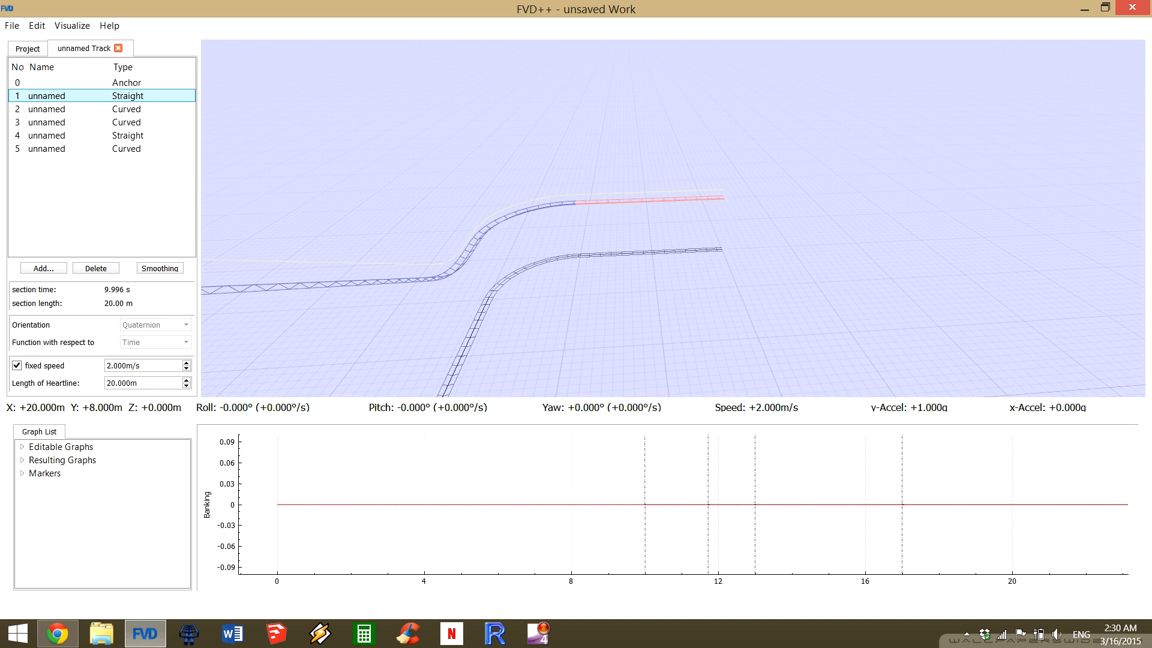
pyautogui.click(420, 505)
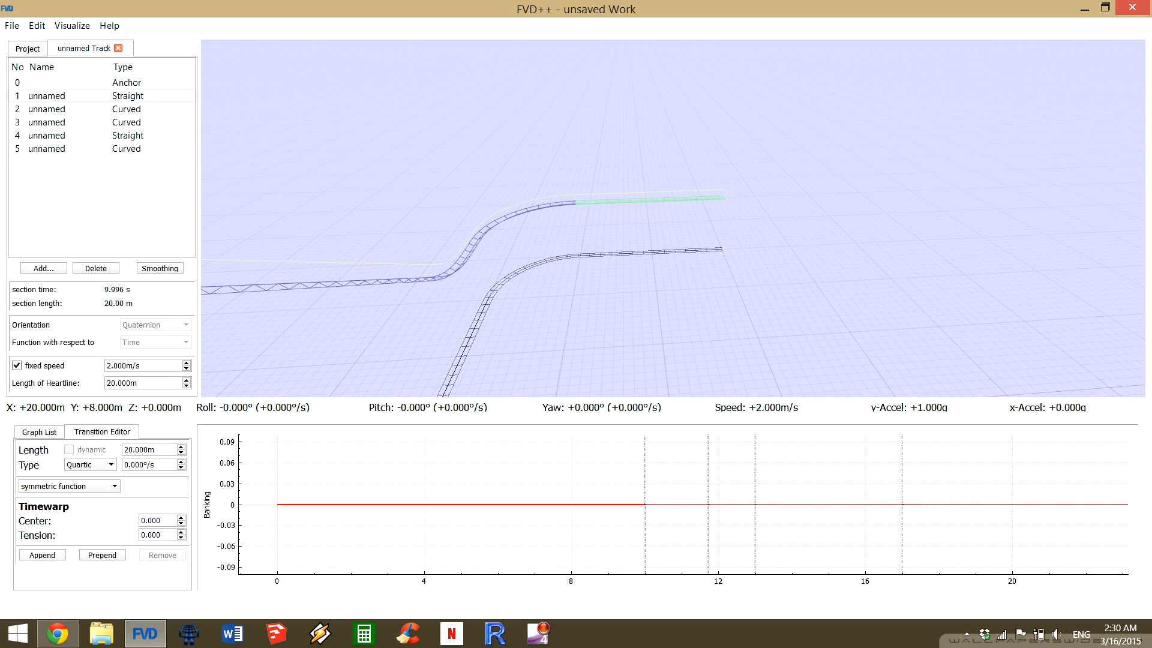
pyautogui.click(420, 510)
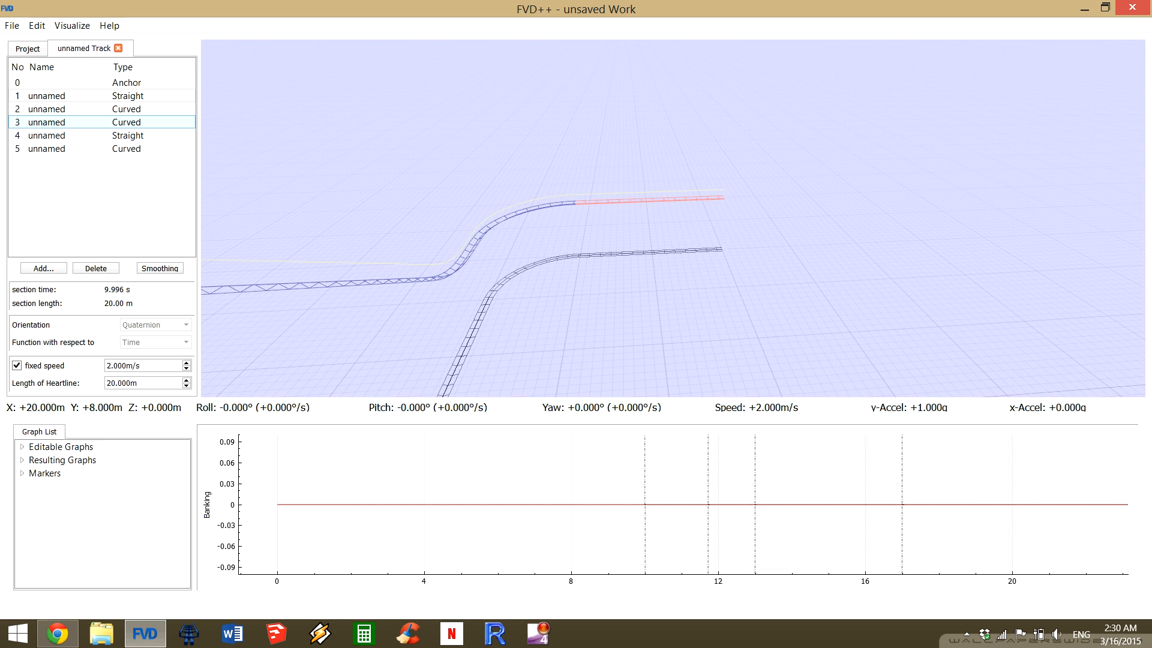
# Show the banking transition settings of the first curve, section 2, and compare that section with the climbing curve, section 3.
pyautogui.click(78, 109)
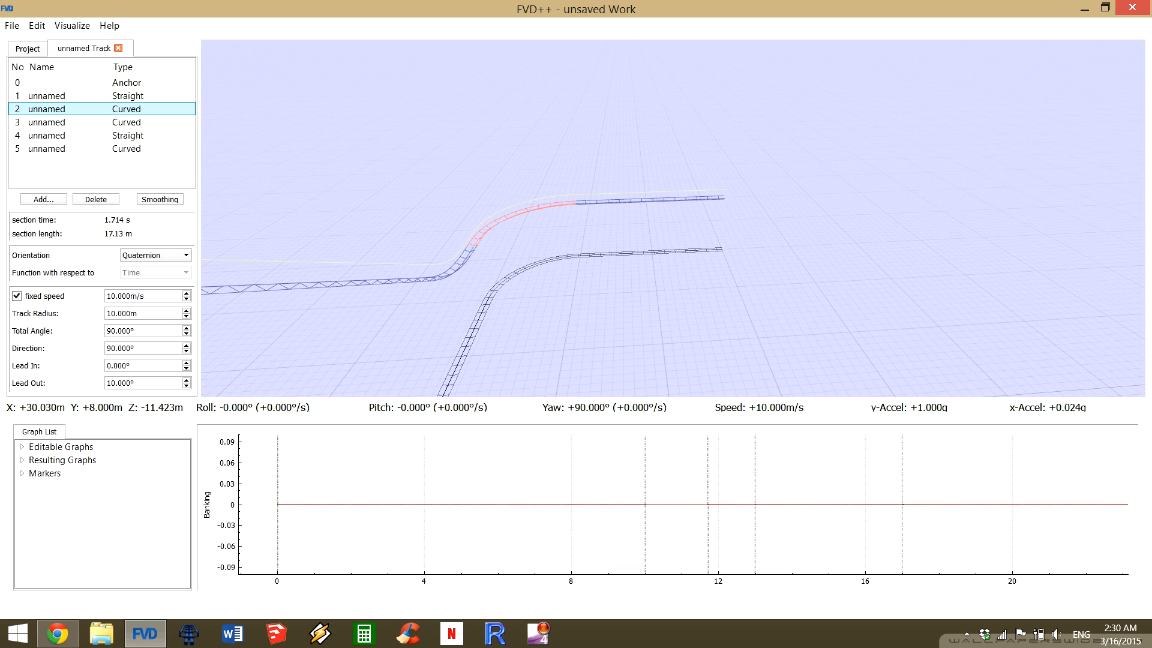
pyautogui.click(676, 506)
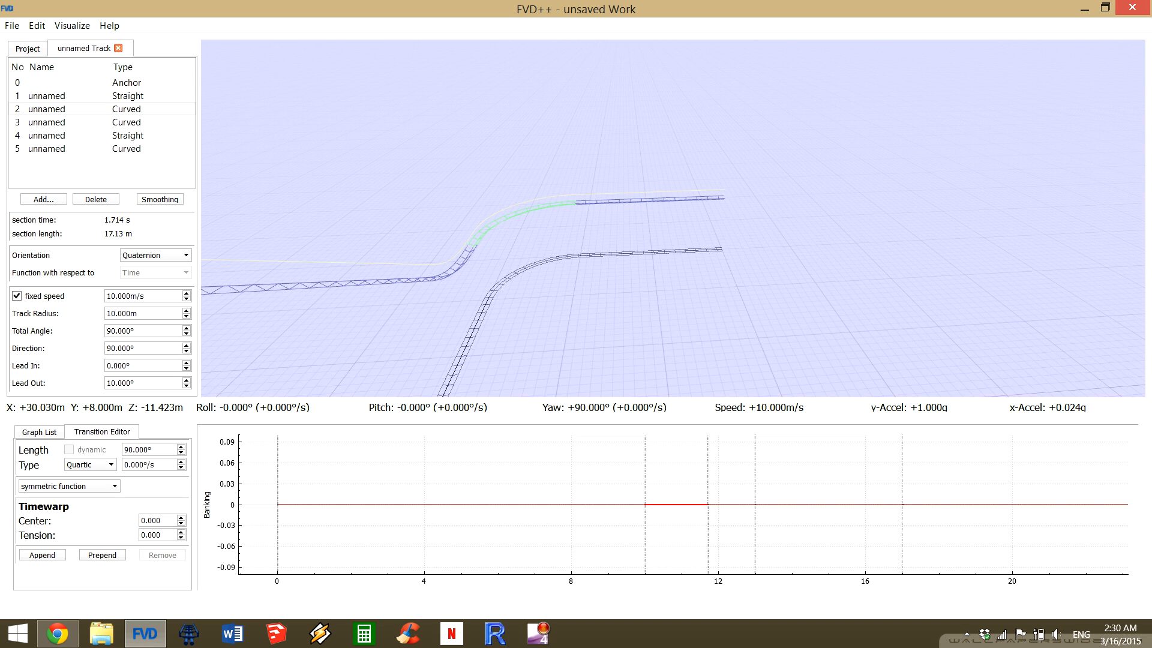
pyautogui.click(673, 522)
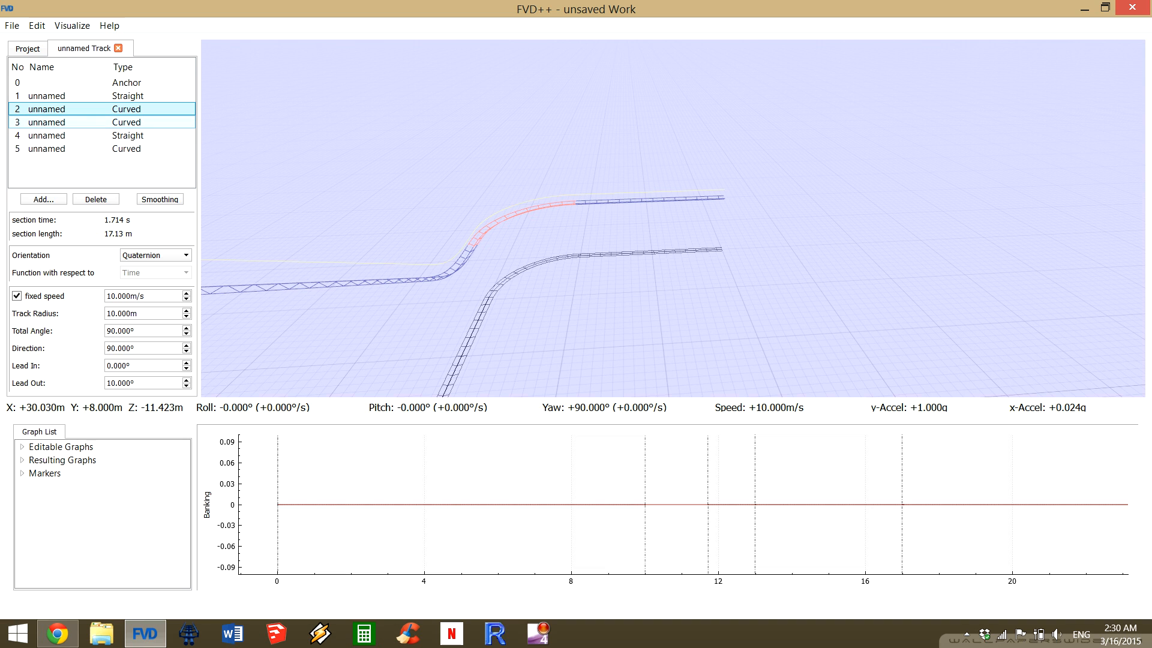
pyautogui.click(102, 123)
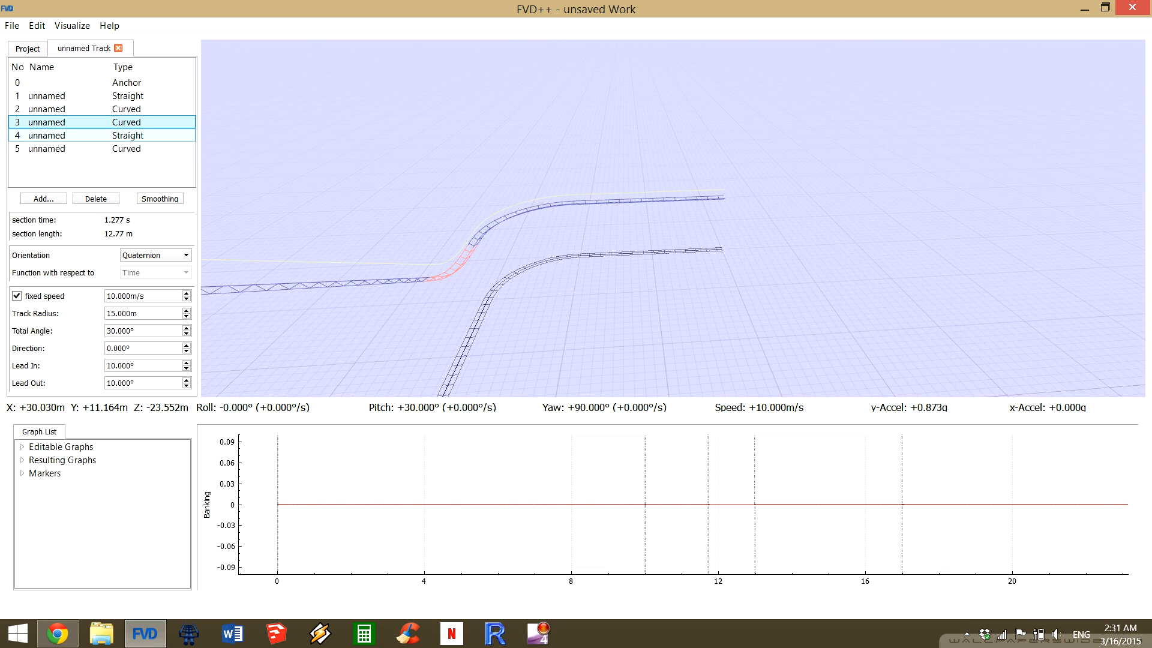
pyautogui.click(102, 109)
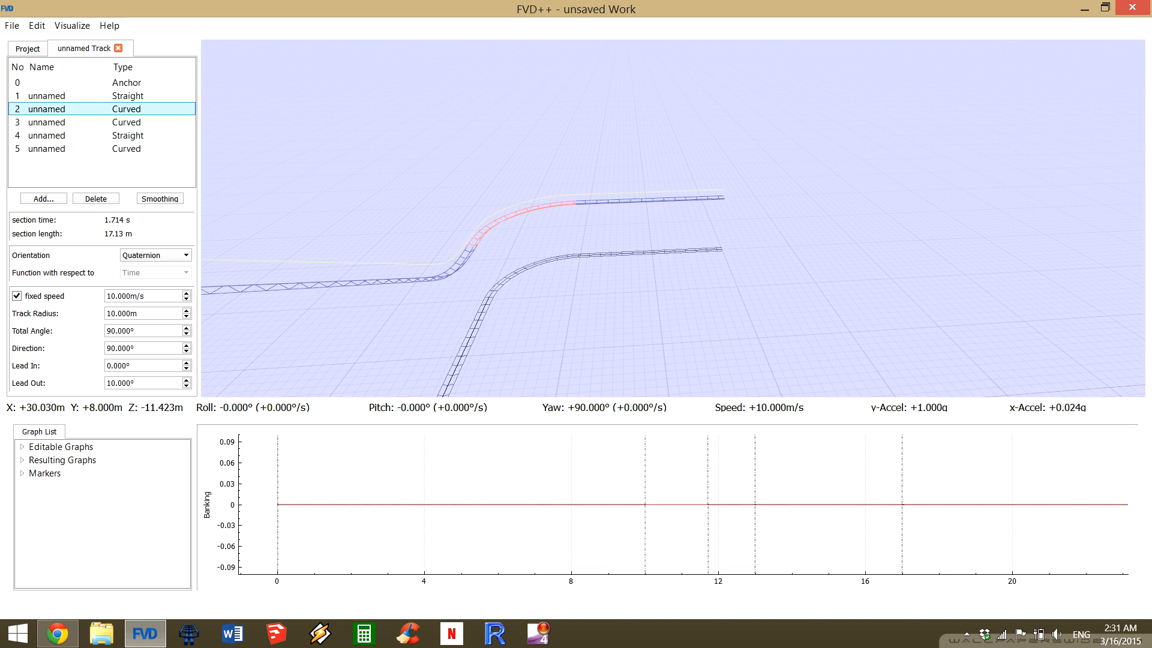
# Toggle the banking graph segment of the first curve, section 2, and leave its transition settings open.
pyautogui.click(677, 505)
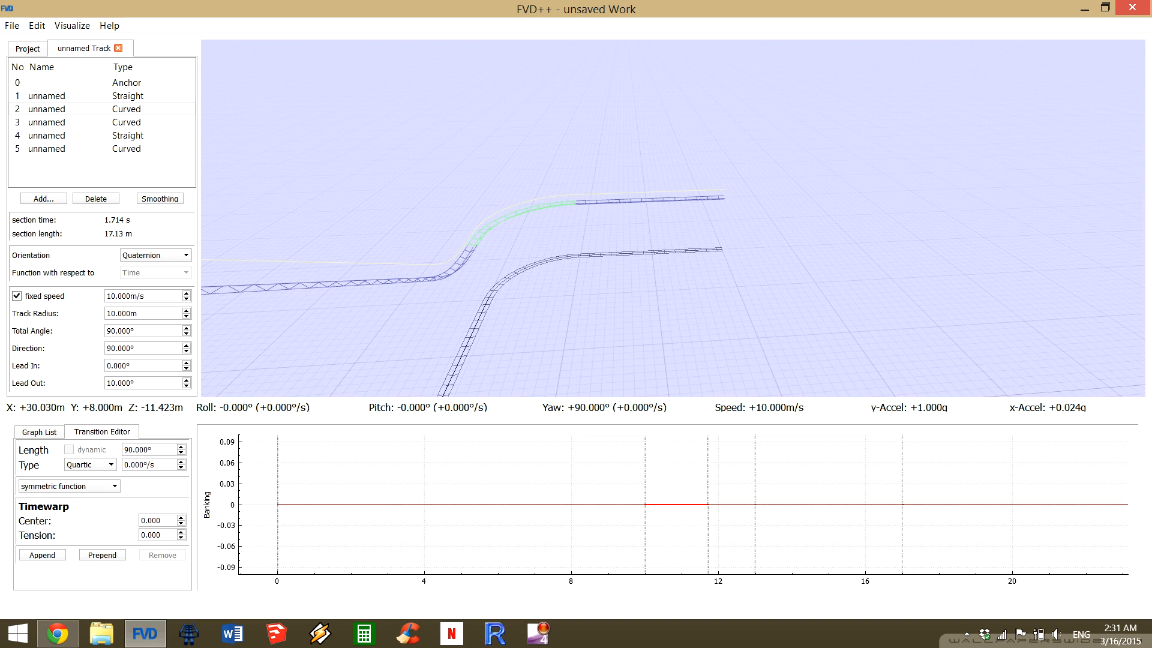
pyautogui.click(677, 505)
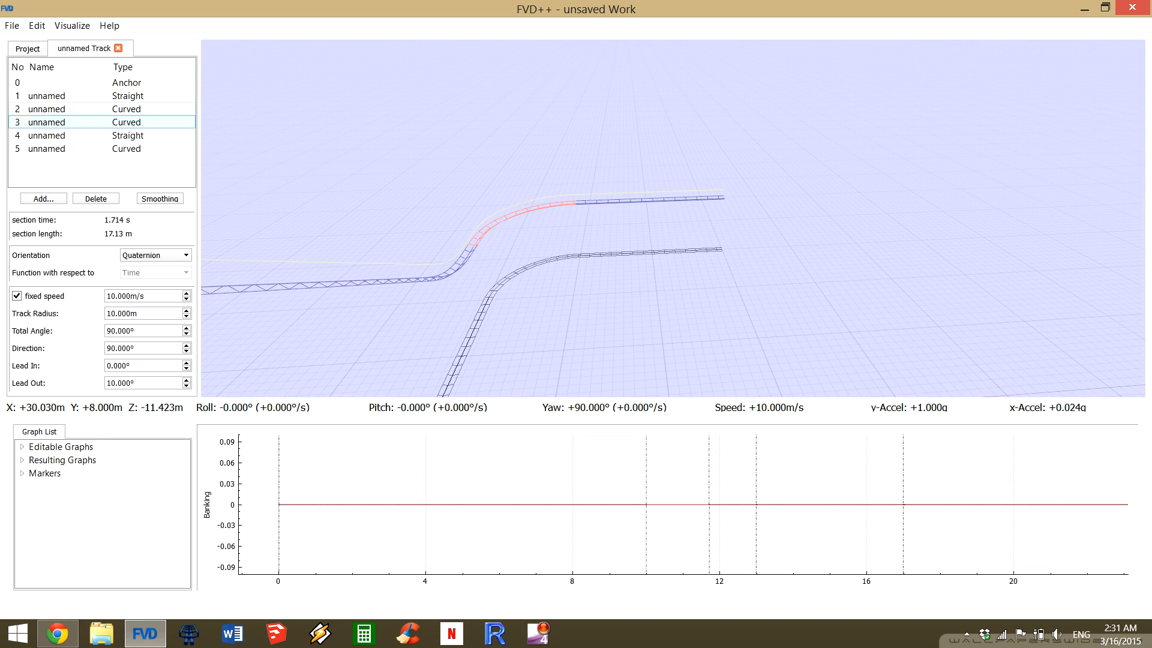
pyautogui.click(102, 109)
pyautogui.scroll(6, 679, 505)
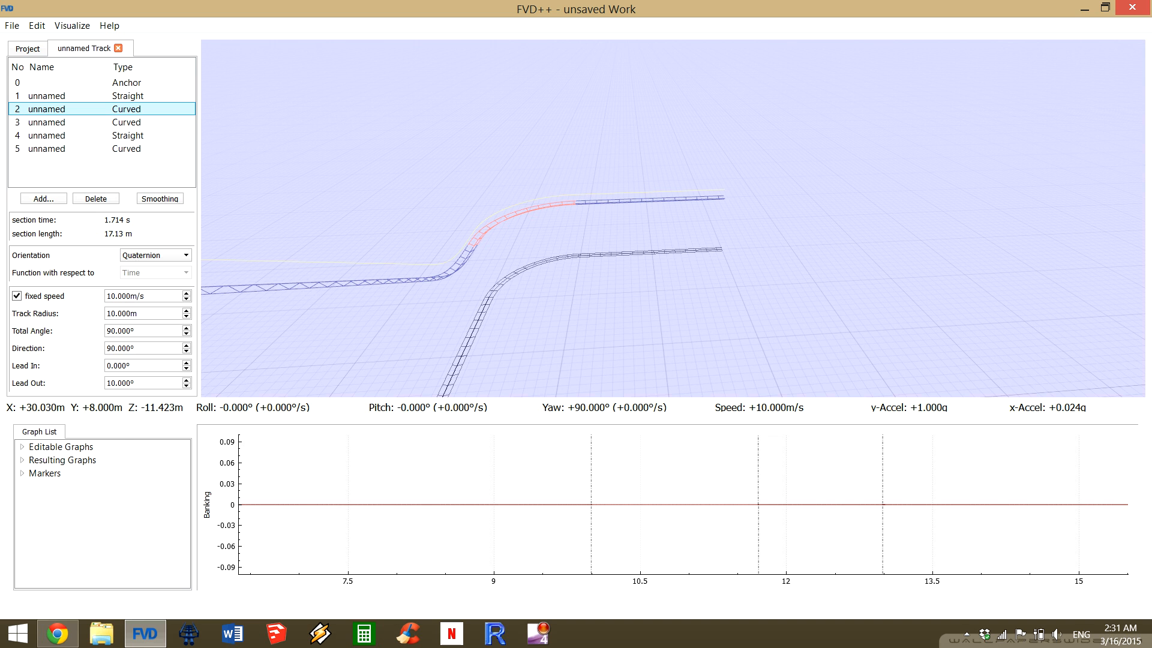
pyautogui.click(677, 504)
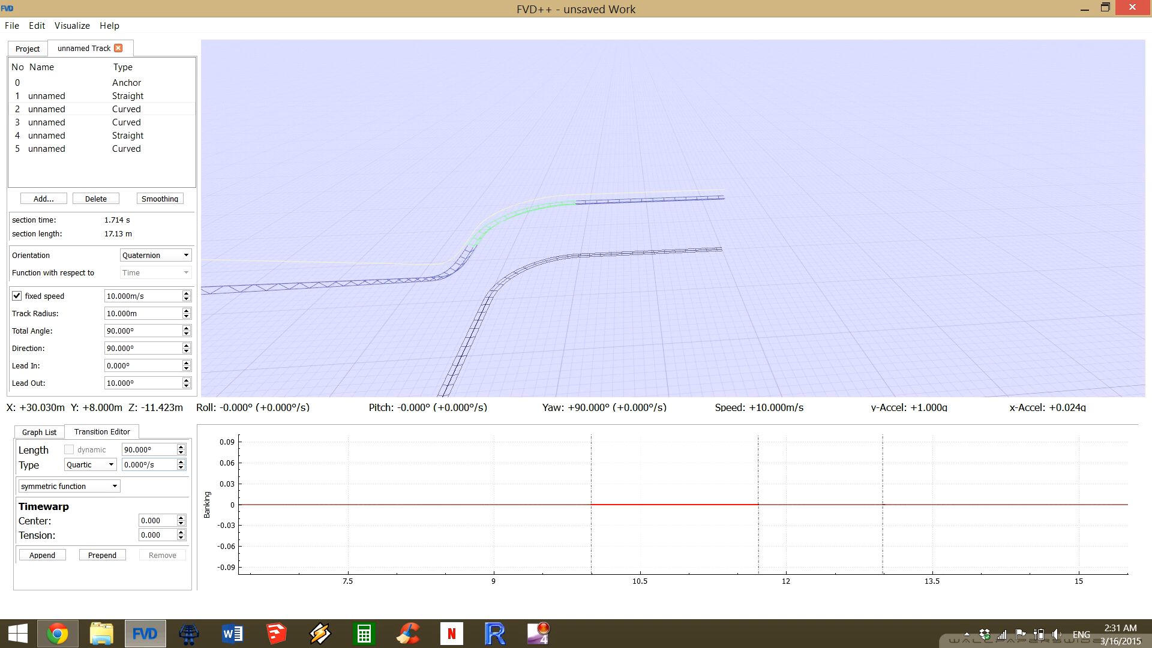
# Try positive and negative roll rates between 12°/s and -14°/s for section 2's banking transition, and return the rate to 0°/s.
pyautogui.moveTo(156, 465); pyautogui.dragTo(123, 465)
pyautogui.click(144, 464)
pyautogui.scroll(9, 153, 465)
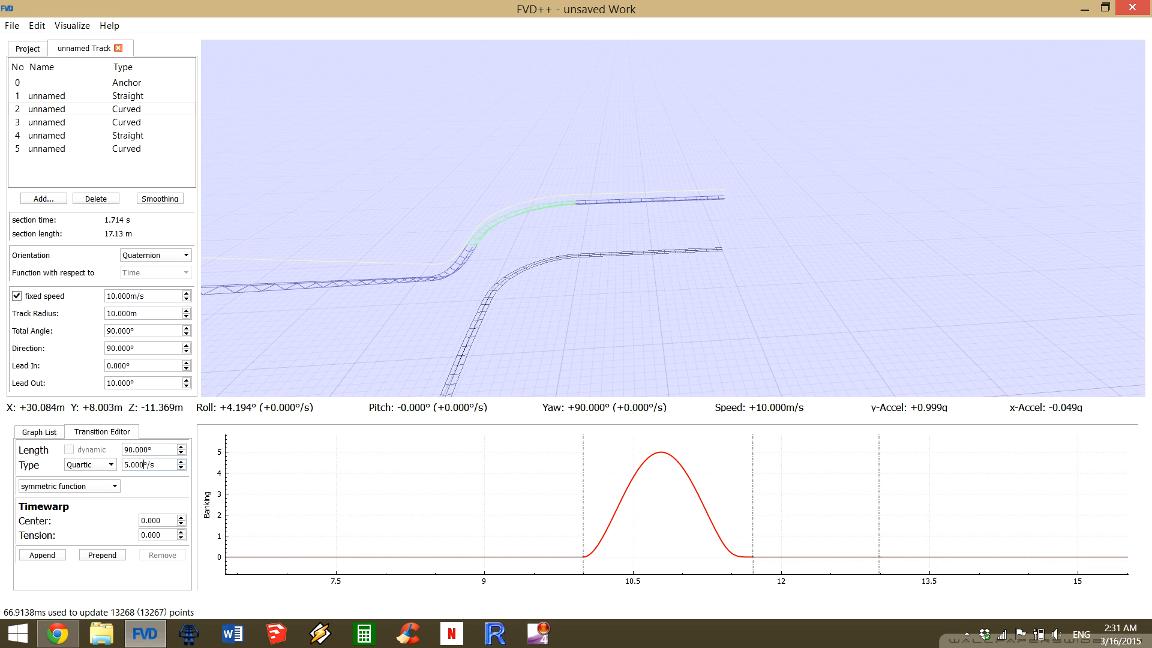
pyautogui.scroll(7, 144, 465)
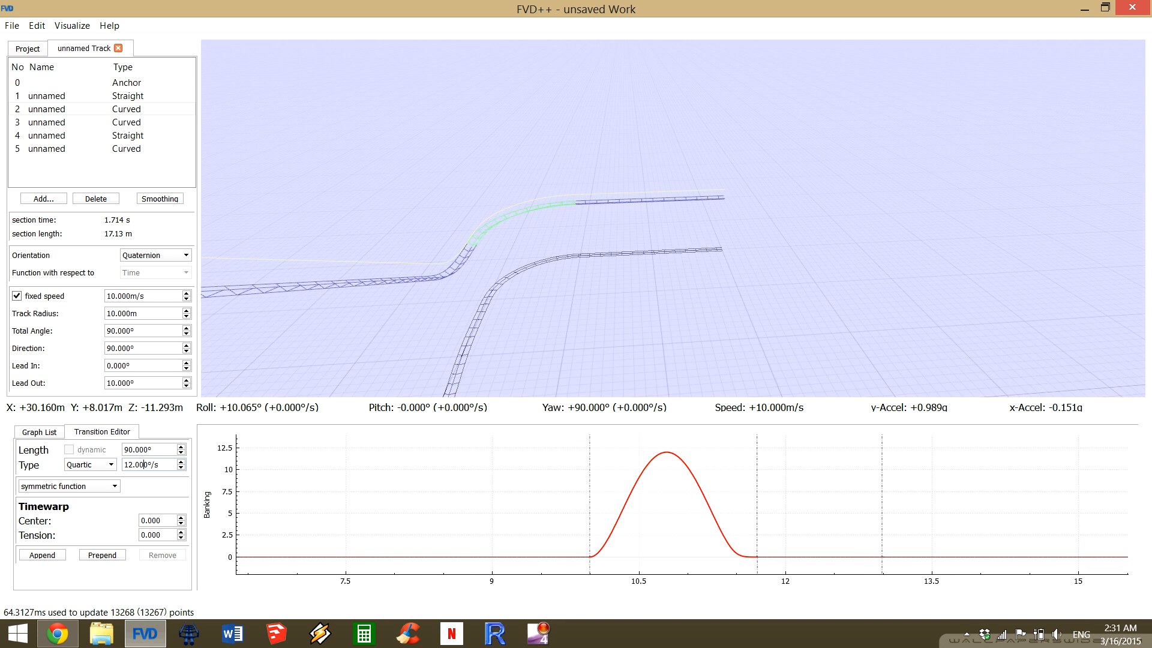
pyautogui.scroll(-10, 144, 464)
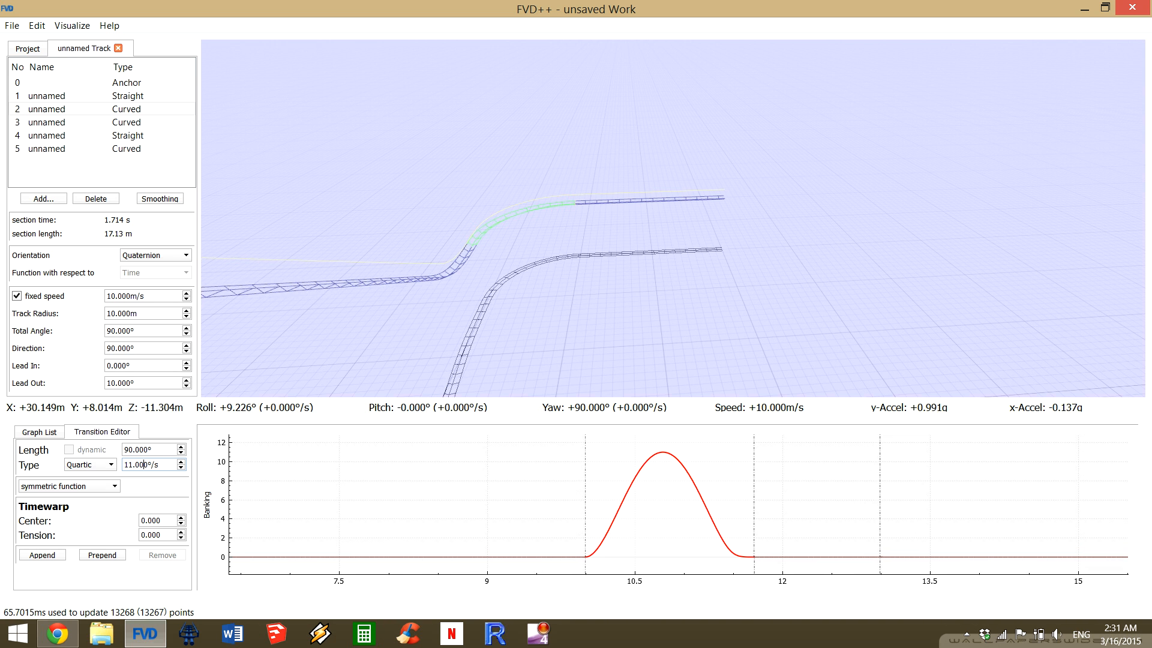
pyautogui.scroll(-8, 144, 465)
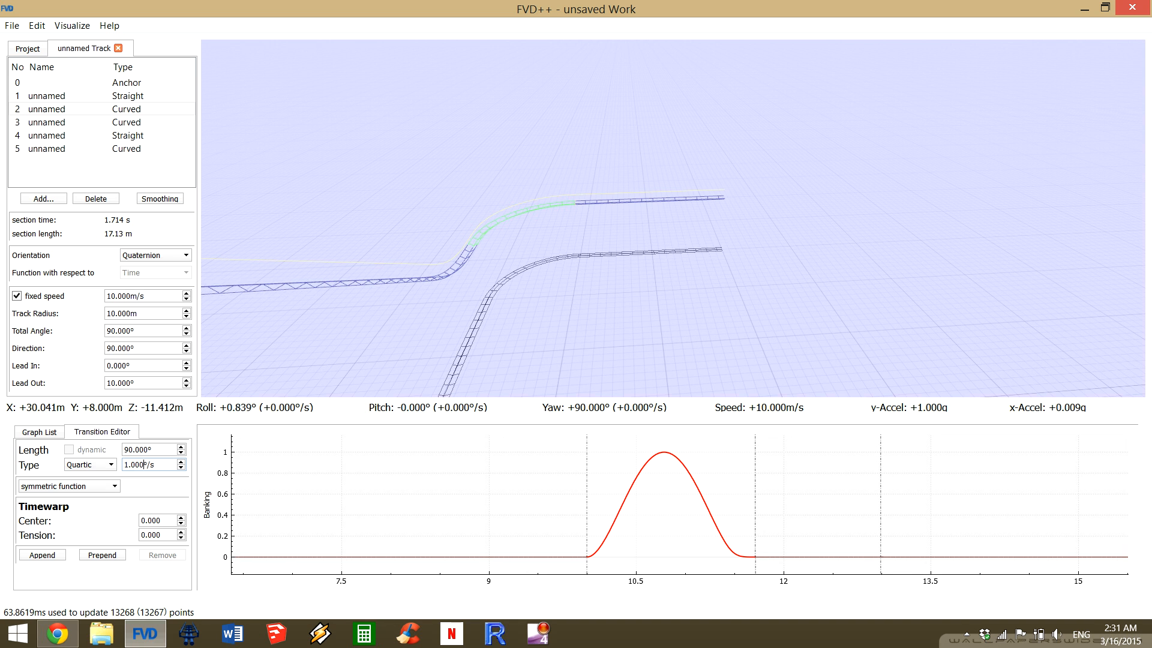
pyautogui.scroll(-7, 144, 464)
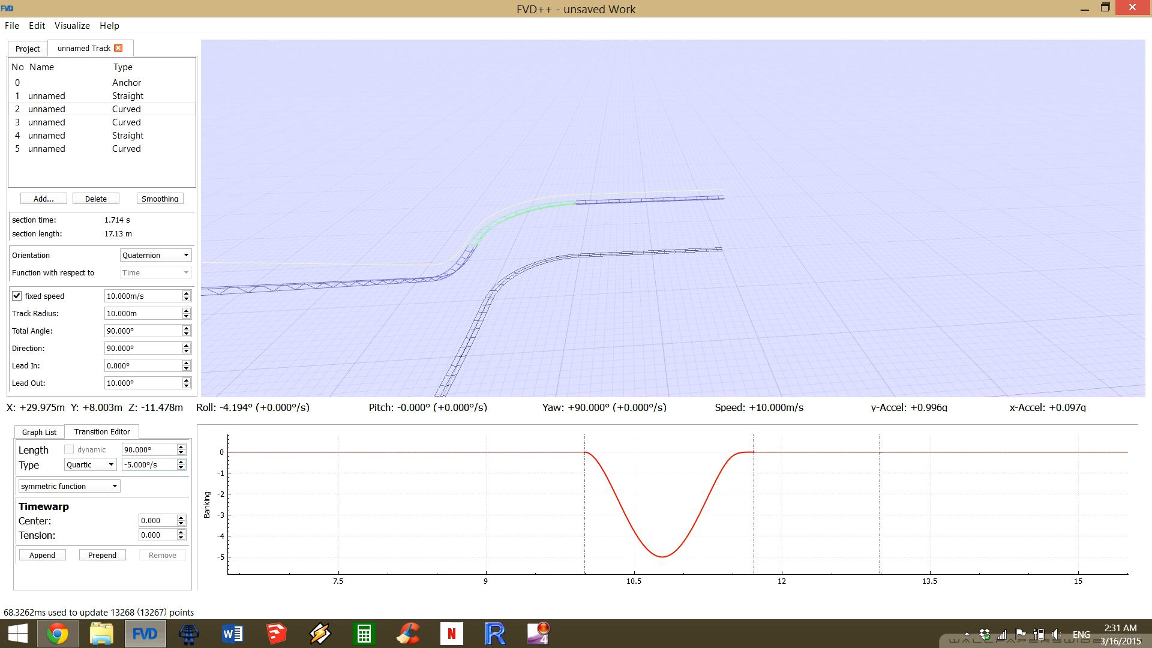
pyautogui.scroll(-5, 144, 464)
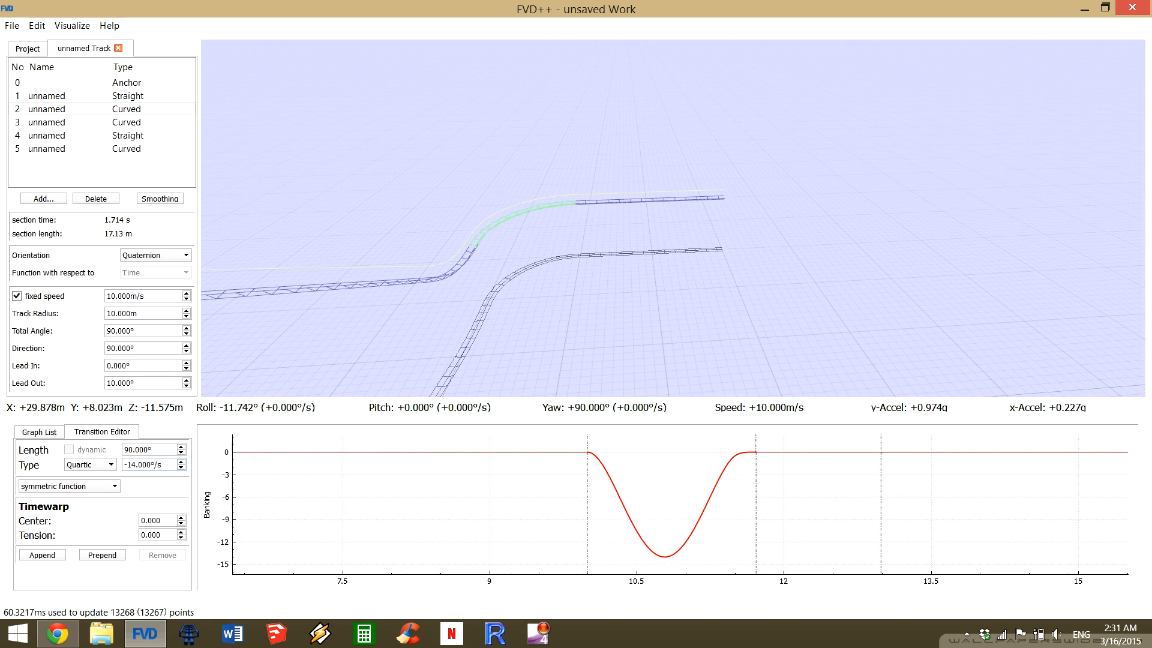
pyautogui.scroll(10, 144, 464)
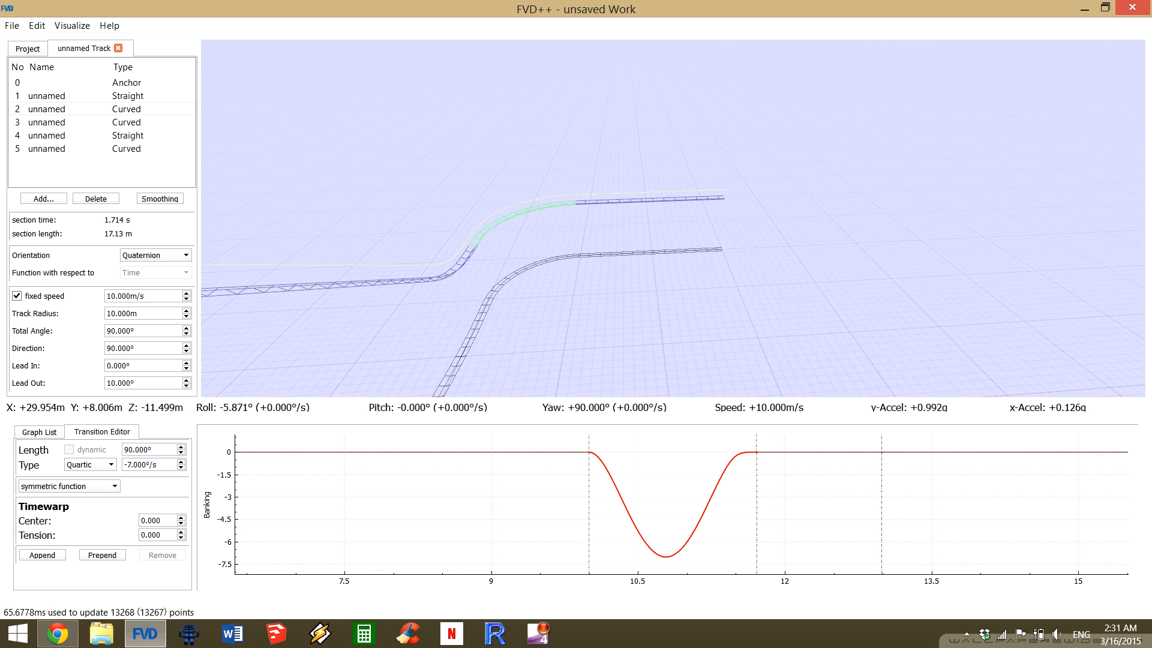
pyautogui.scroll(4, 144, 465)
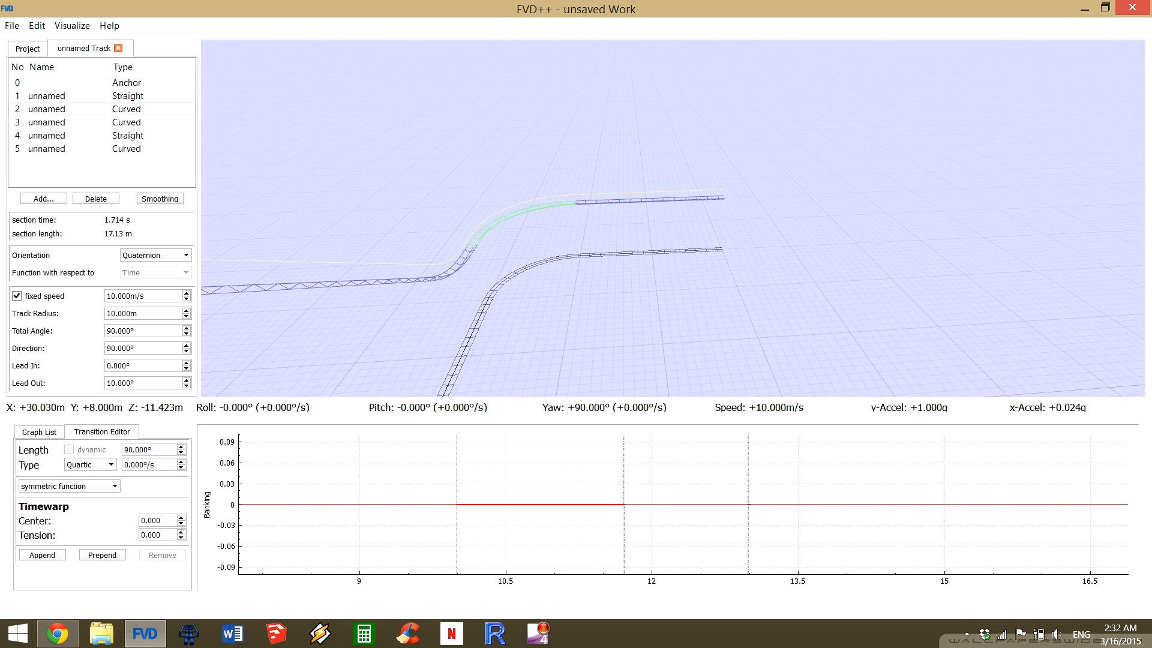
# Try raising section 2's banking roll rate to 14°/s, and lower it through 10°/s and 3°/s back to 0°/s.
pyautogui.scroll(10, 150, 465)
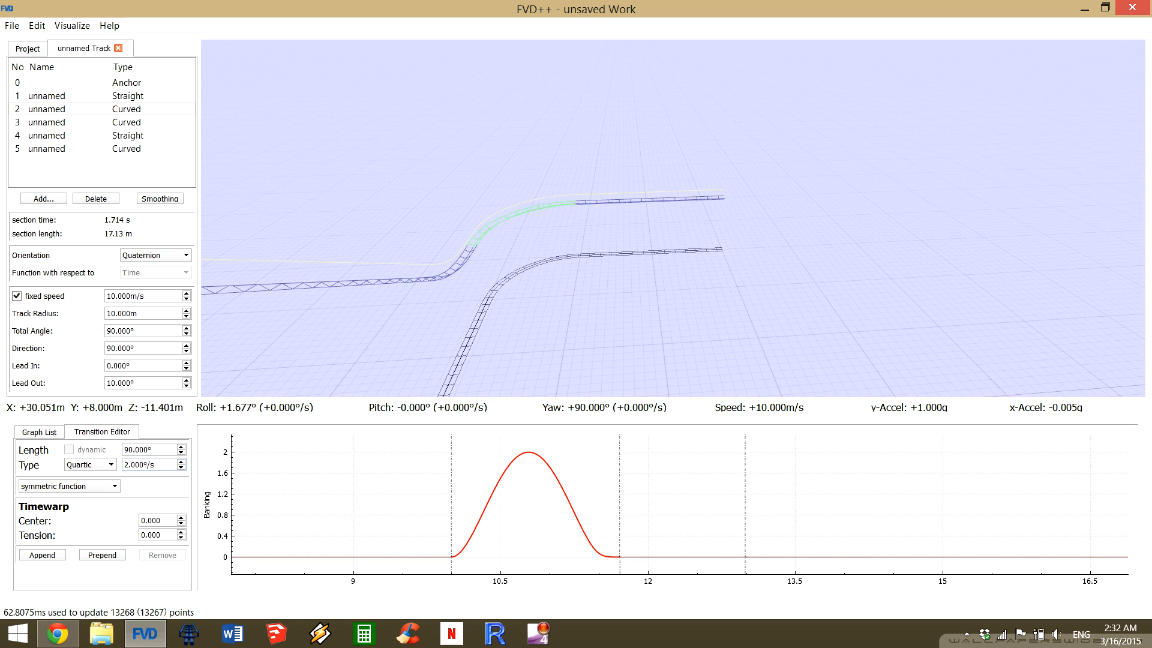
pyautogui.scroll(3, 150, 465)
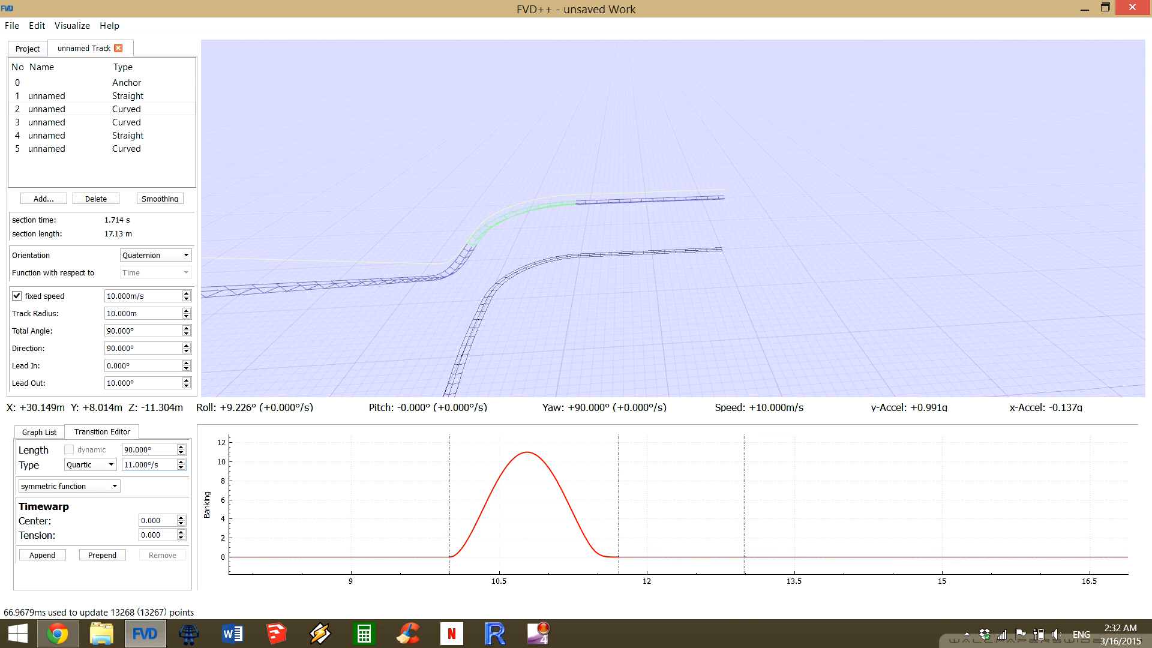
pyautogui.scroll(1, 150, 465)
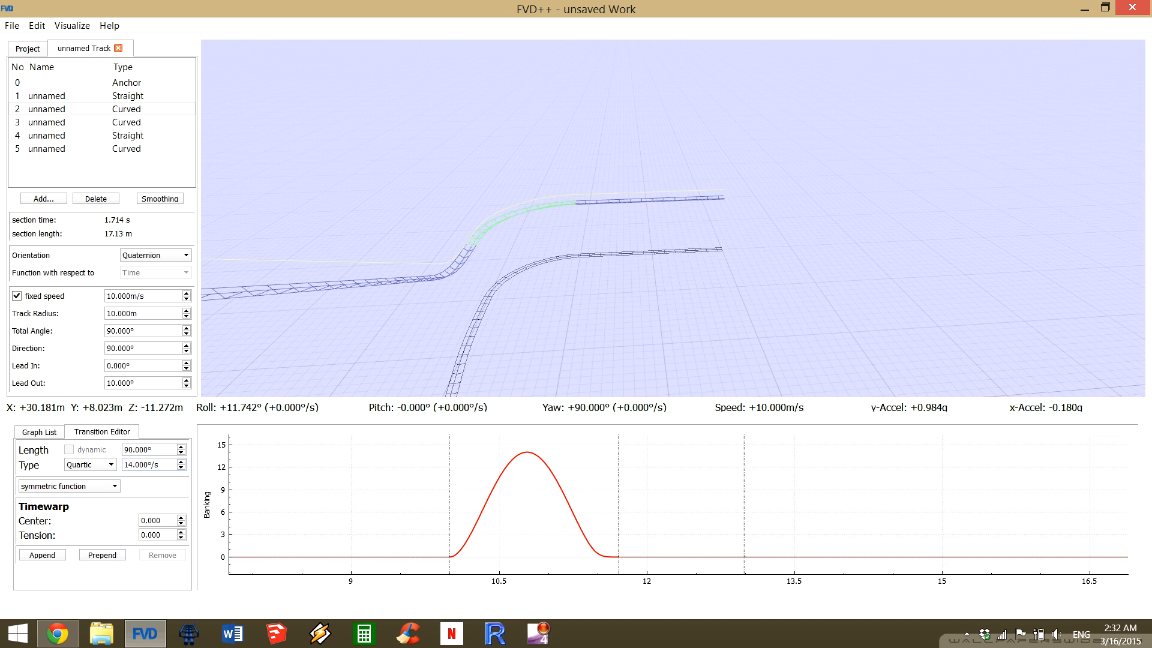
pyautogui.press('Down')
pyautogui.press('Down')
pyautogui.press('Down')
pyautogui.press('Down')
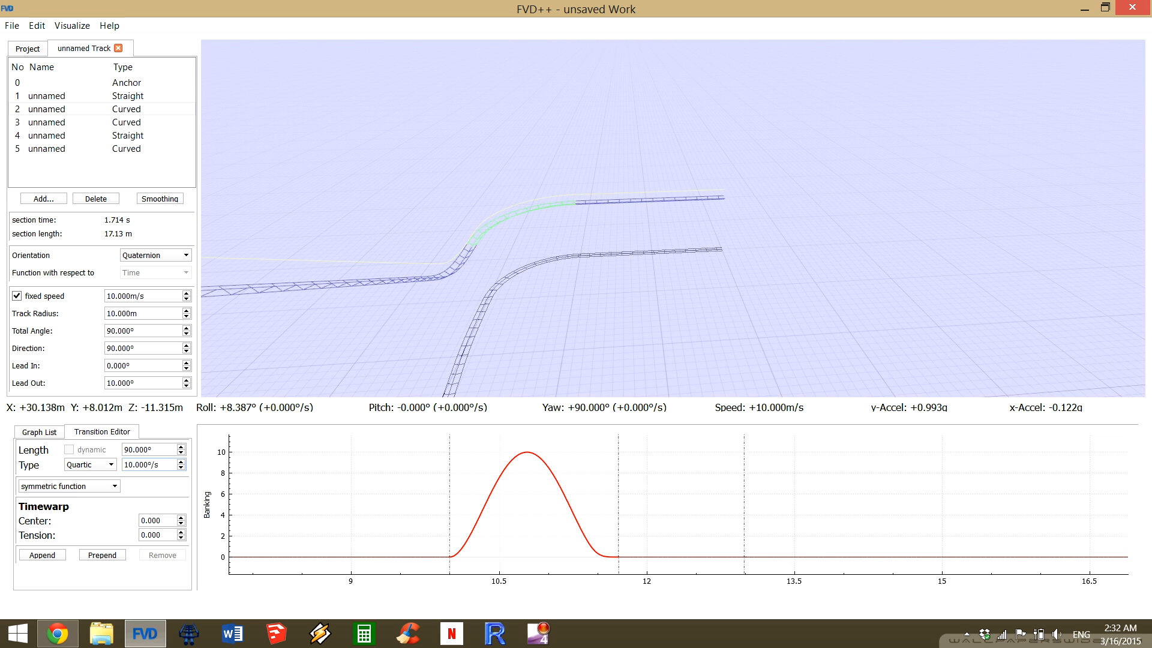
pyautogui.scroll(-2, 150, 465)
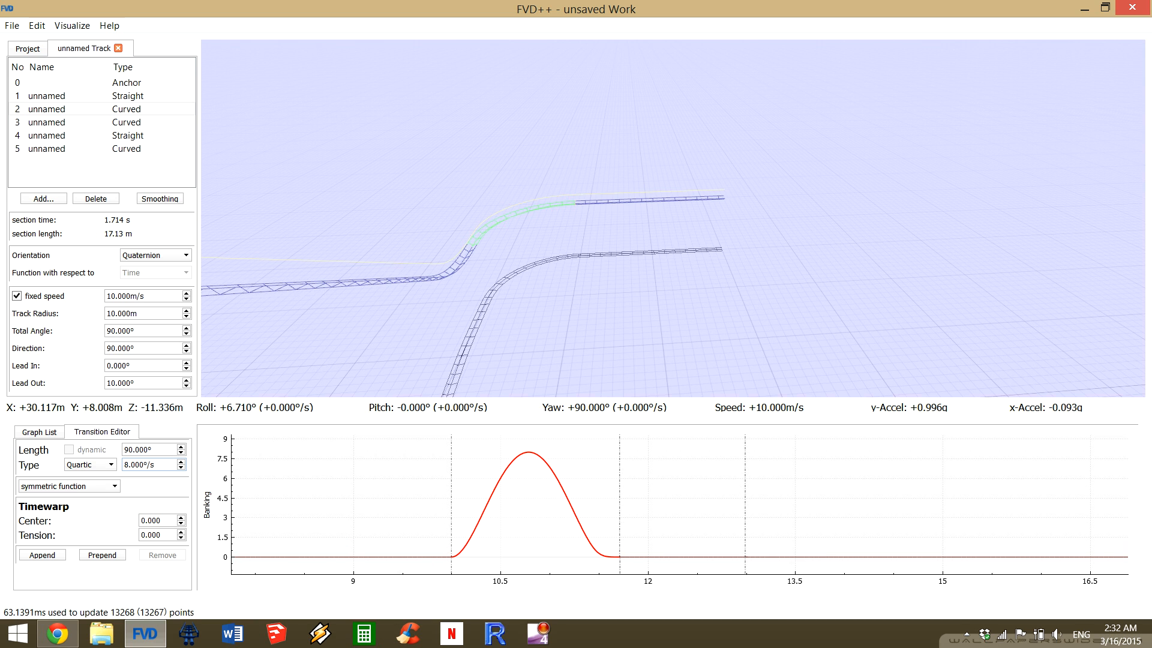
pyautogui.scroll(-7, 150, 465)
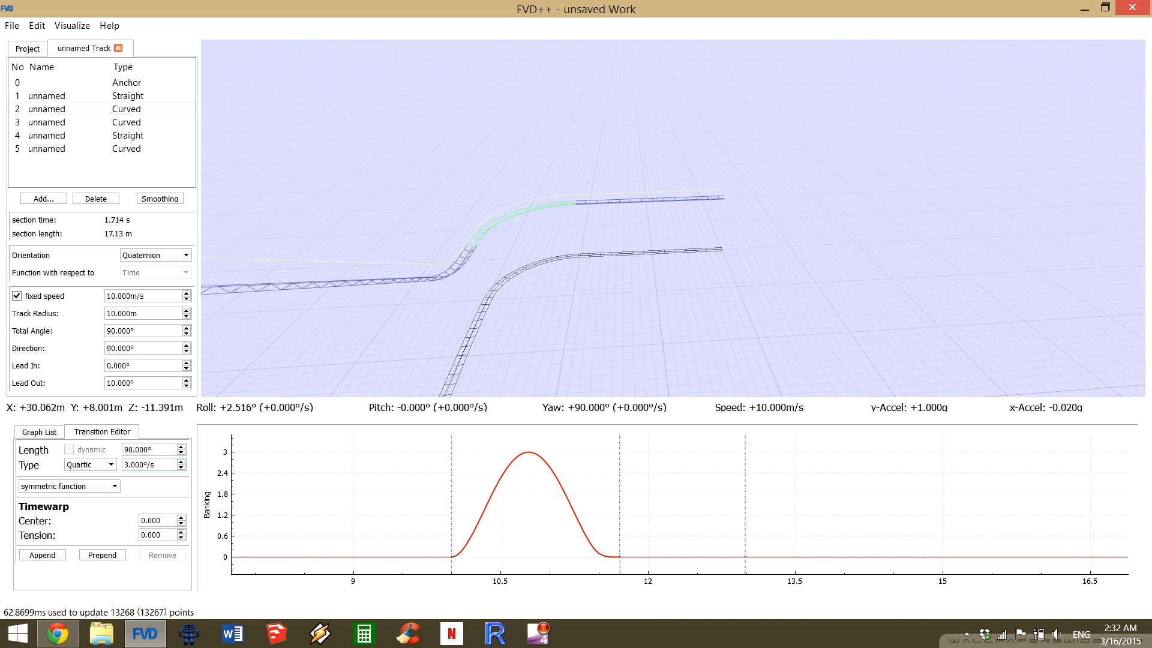
pyautogui.scroll(-2, 150, 465)
pyautogui.scroll(1, 150, 464)
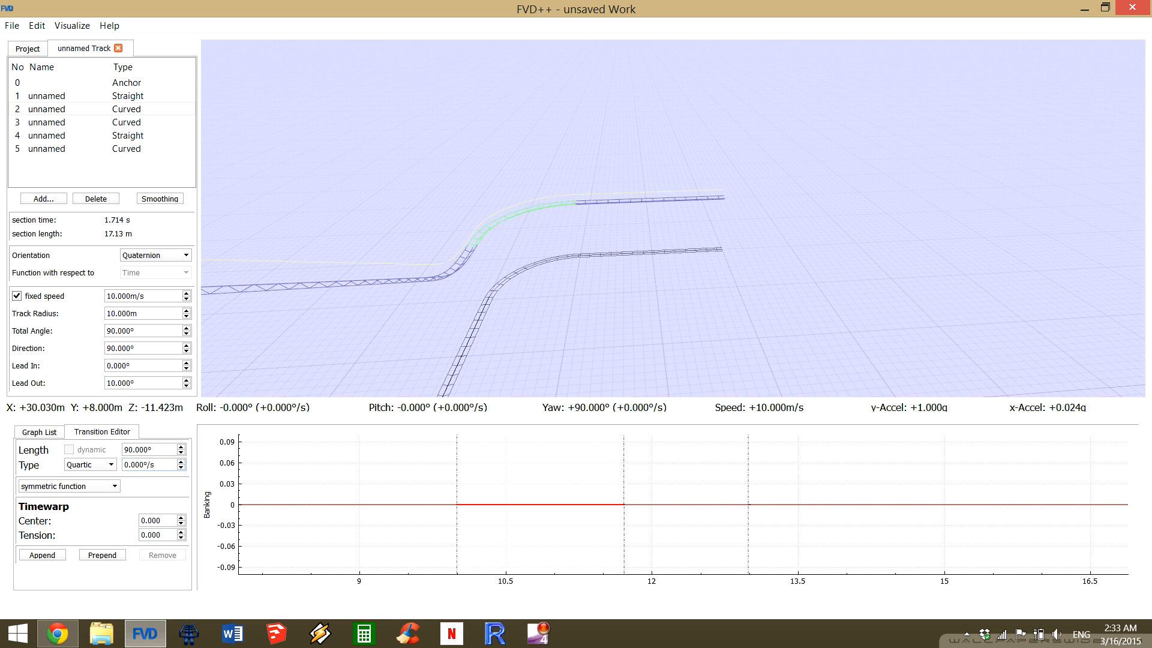
# Set the roll rate of section 2's banking transition to 25°/s.
pyautogui.scroll(9, 150, 465)
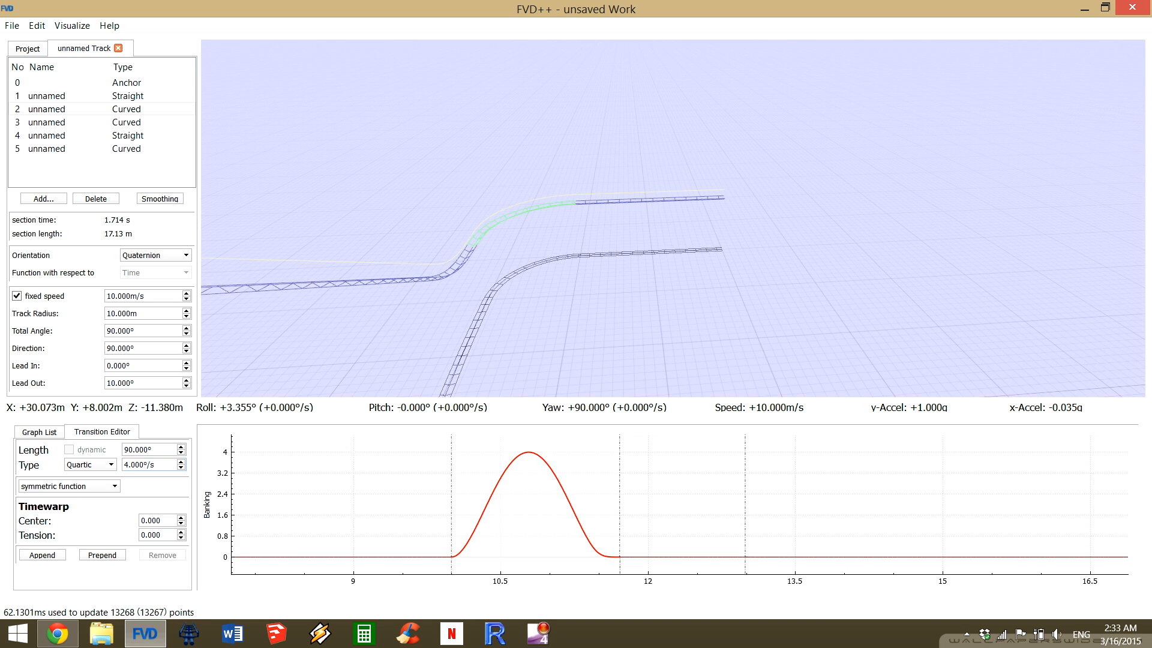
pyautogui.scroll(10, 150, 465)
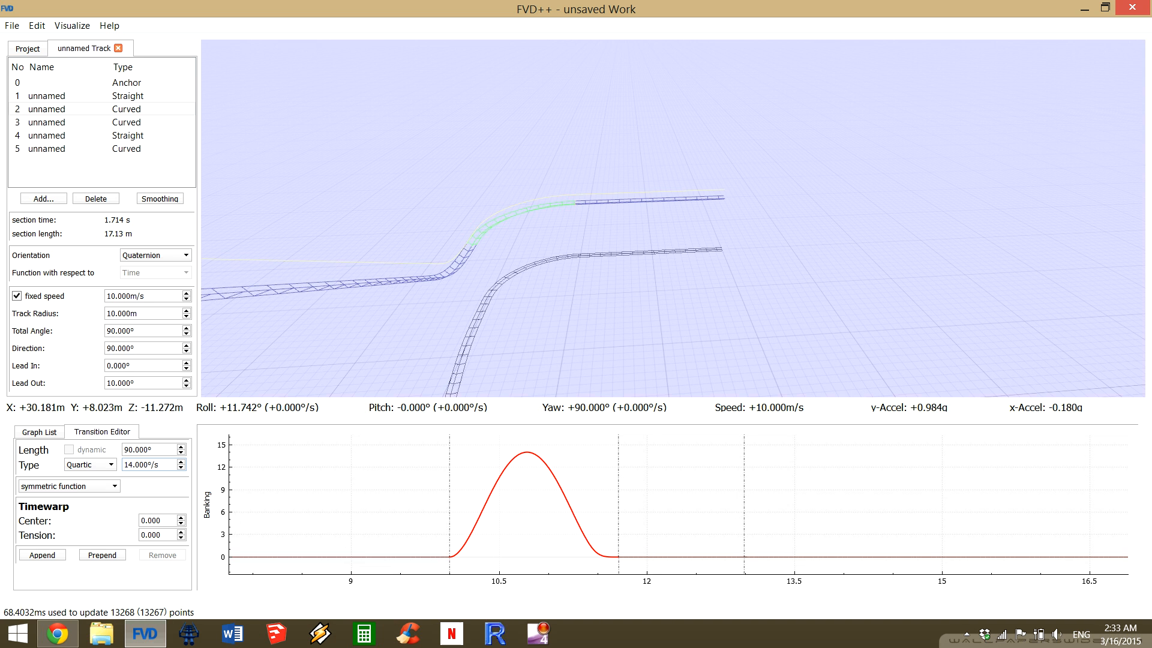
pyautogui.press('Up')
pyautogui.press('Up')
pyautogui.press('Up')
pyautogui.press('Up')
pyautogui.press('Up')
pyautogui.press('Up')
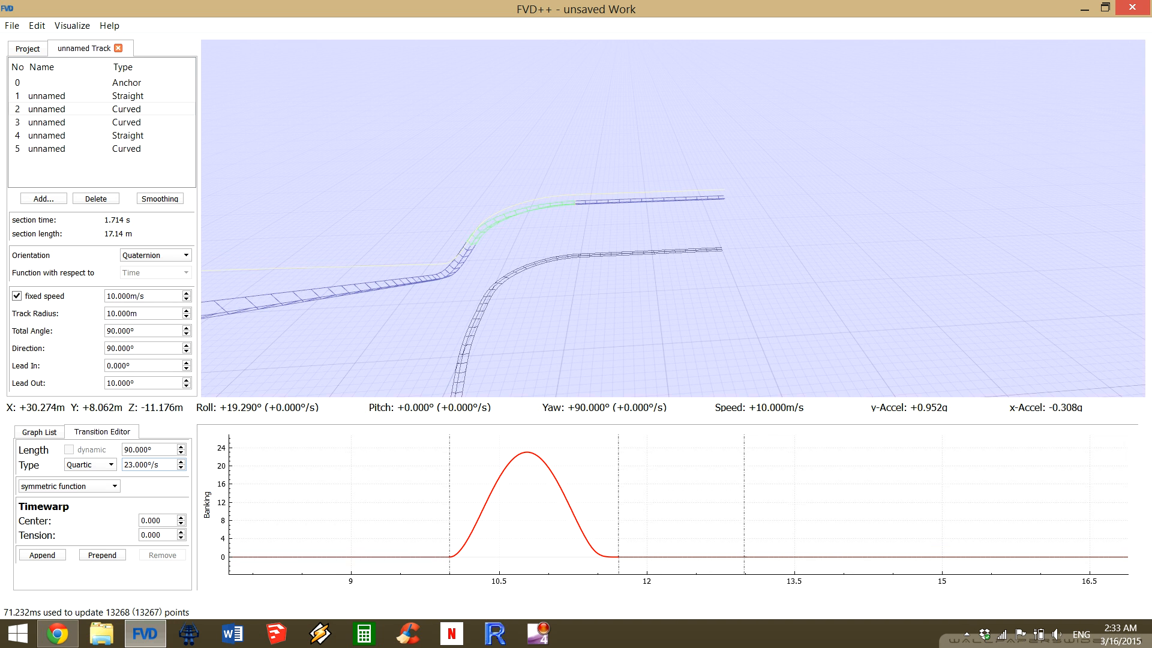
pyautogui.press('Down')
pyautogui.press('Down')
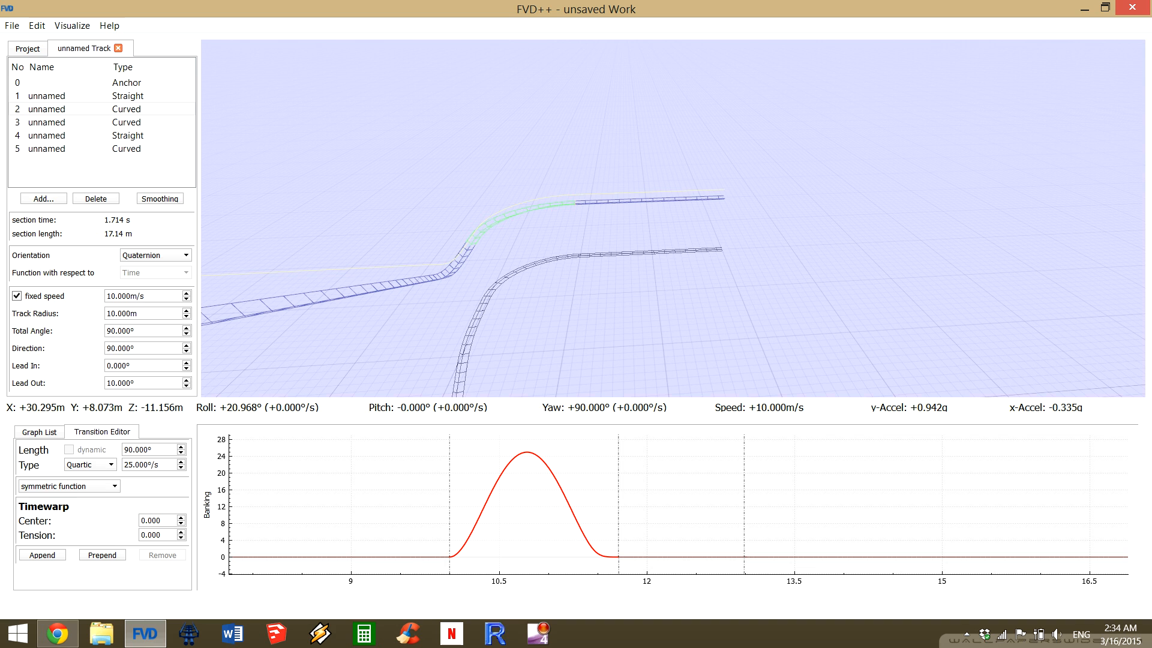
# Try the Linear type for section 2's banking transition, and inspect the banked track beyond the curve.
pyautogui.click(90, 464)
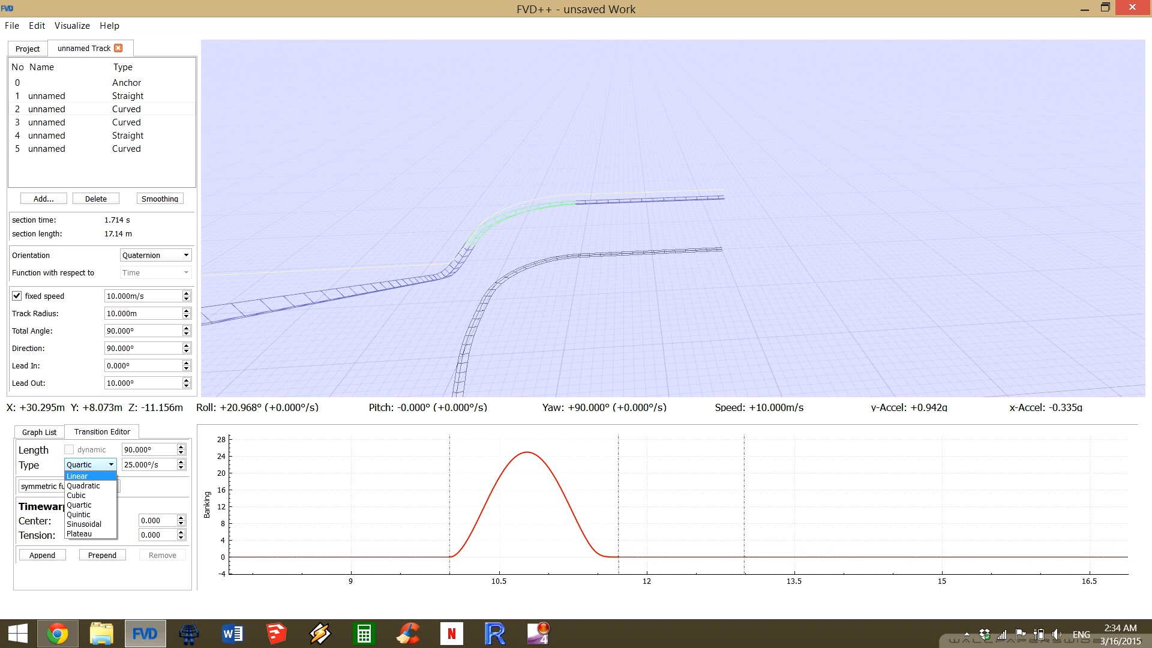
pyautogui.press('Return')
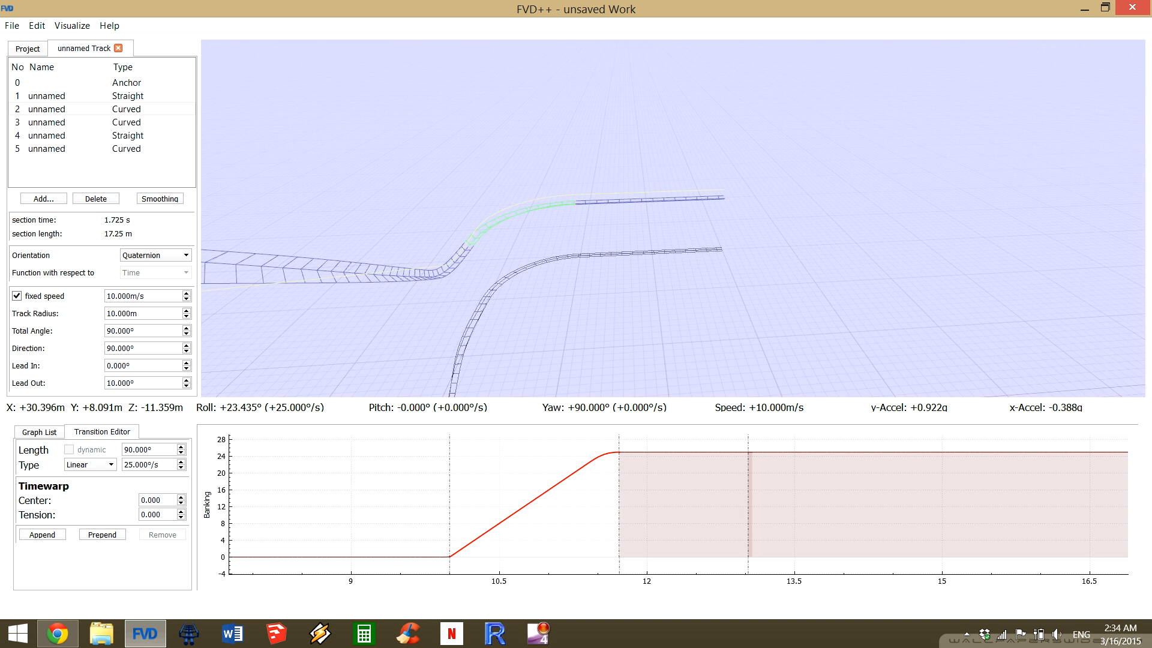
pyautogui.moveTo(673, 218); pyautogui.dragTo(600, 251)
# Try the Quadratic type for section 2's banking transition, and inspect its effect on the track and the banking graph.
pyautogui.click(91, 465)
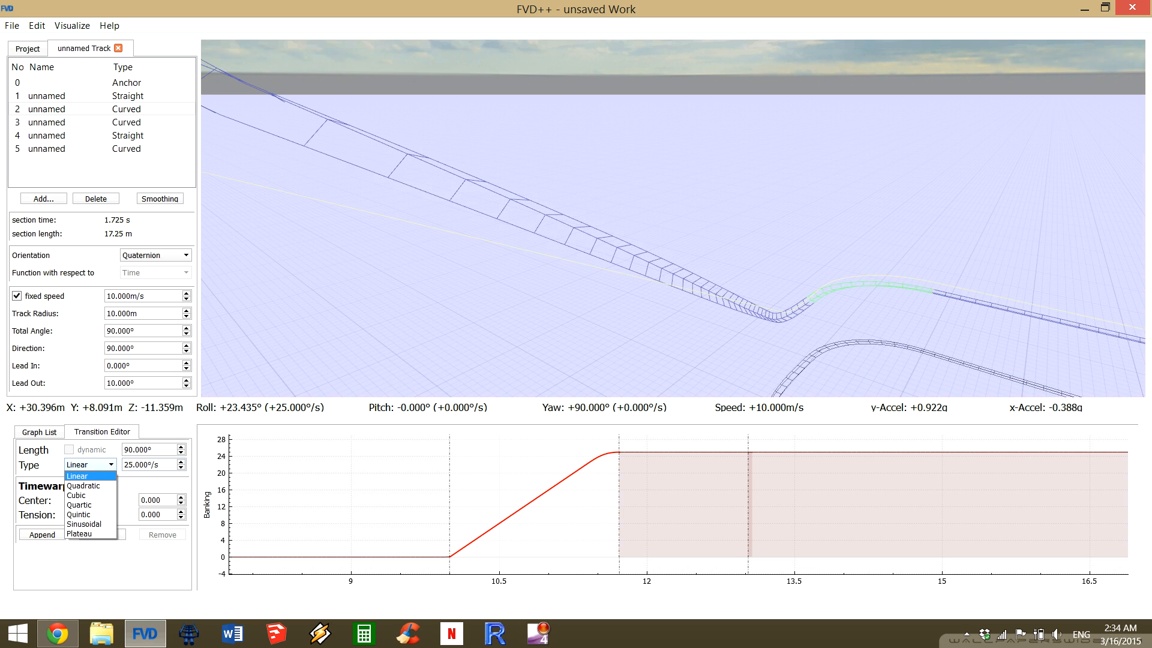
pyautogui.click(89, 484)
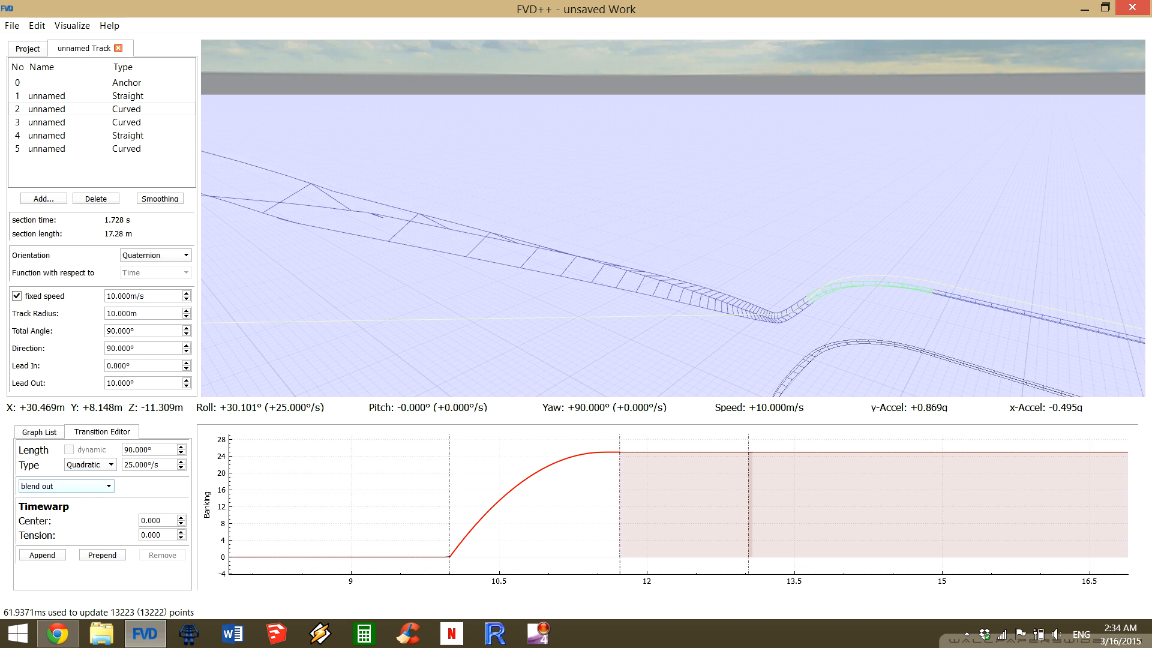
pyautogui.moveTo(673, 219); pyautogui.dragTo(531, 123)
pyautogui.press('s')
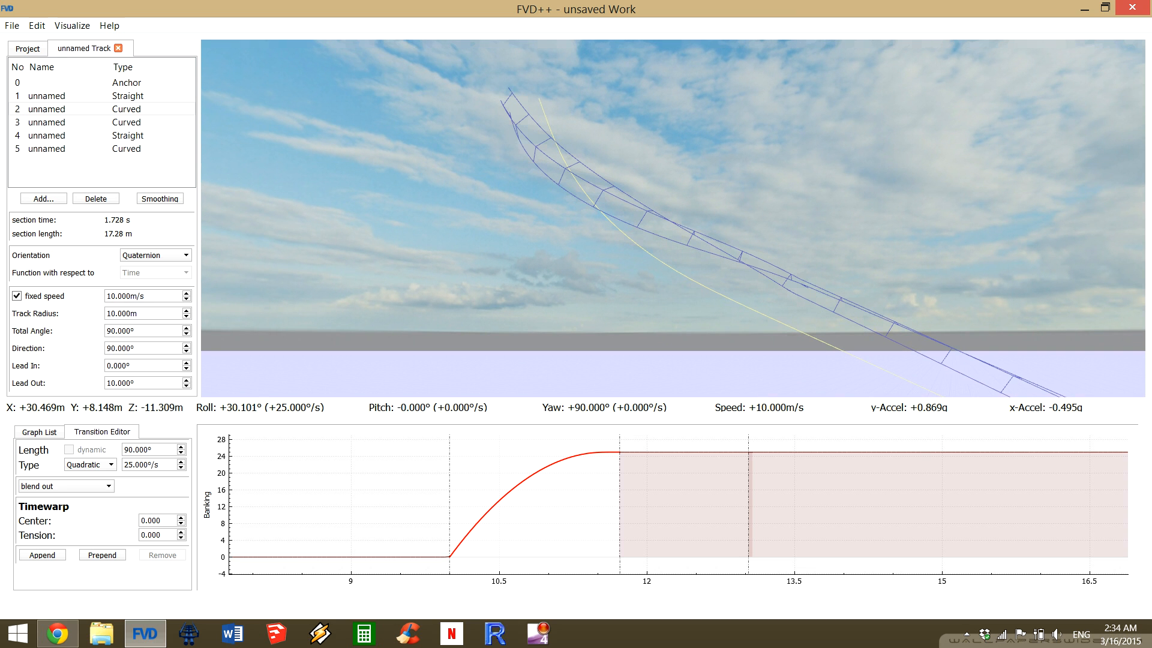
pyautogui.moveTo(1110, 504); pyautogui.dragTo(546, 504)
pyautogui.scroll(-4, 606, 504)
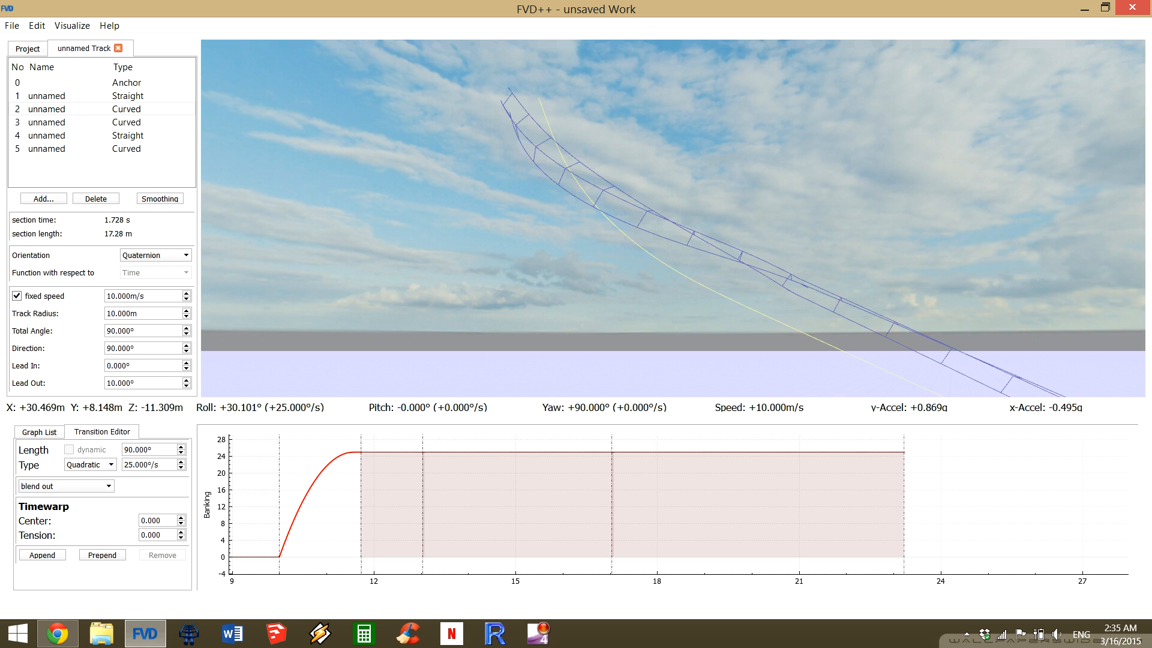
pyautogui.scroll(5, 348, 504)
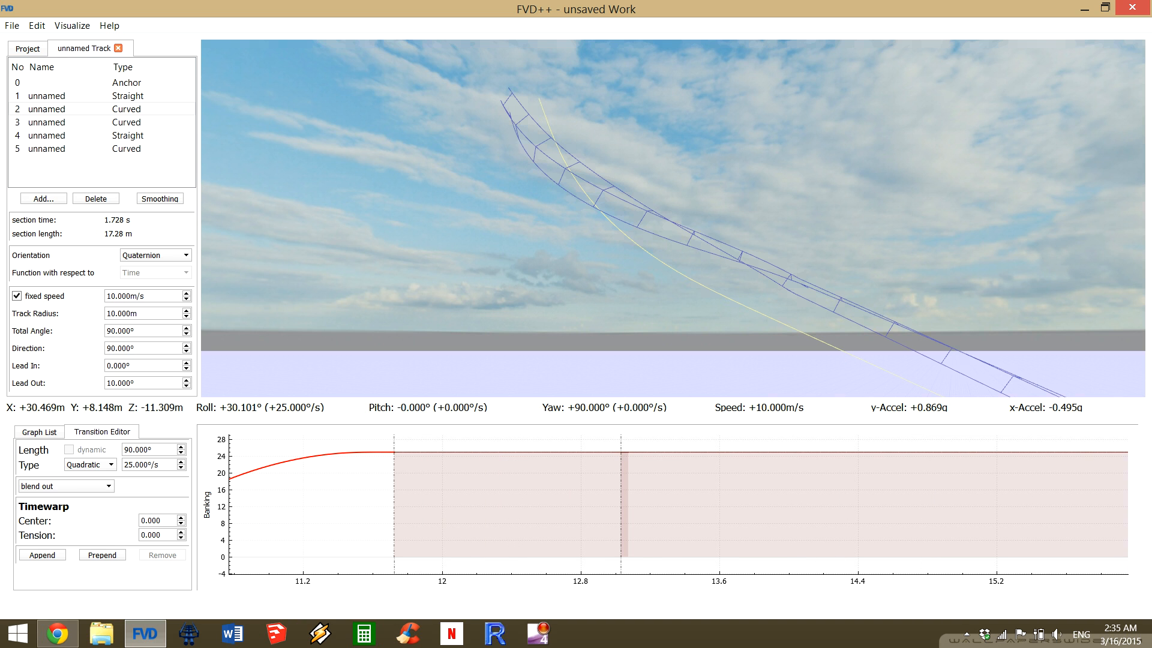
# Restore the Quartic type for section 2's banking transition, and bring the curve and its graph segment back into view.
pyautogui.click(90, 465)
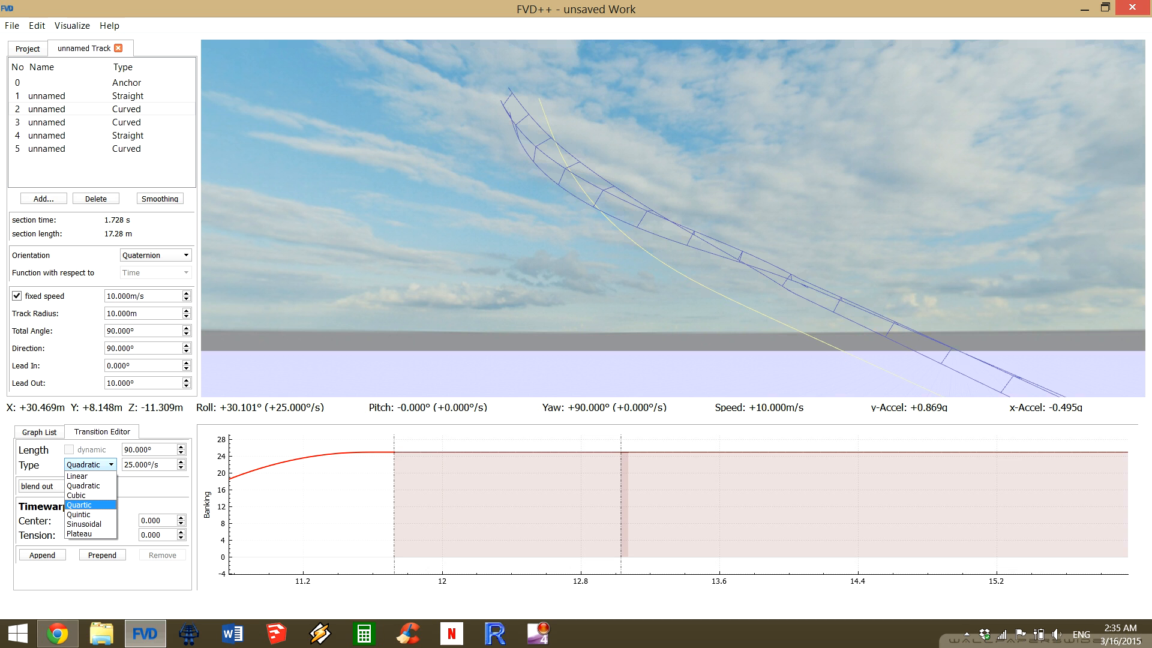
pyautogui.click(87, 504)
pyautogui.moveTo(360, 504); pyautogui.dragTo(602, 504)
pyautogui.moveTo(602, 228); pyautogui.dragTo(814, 336)
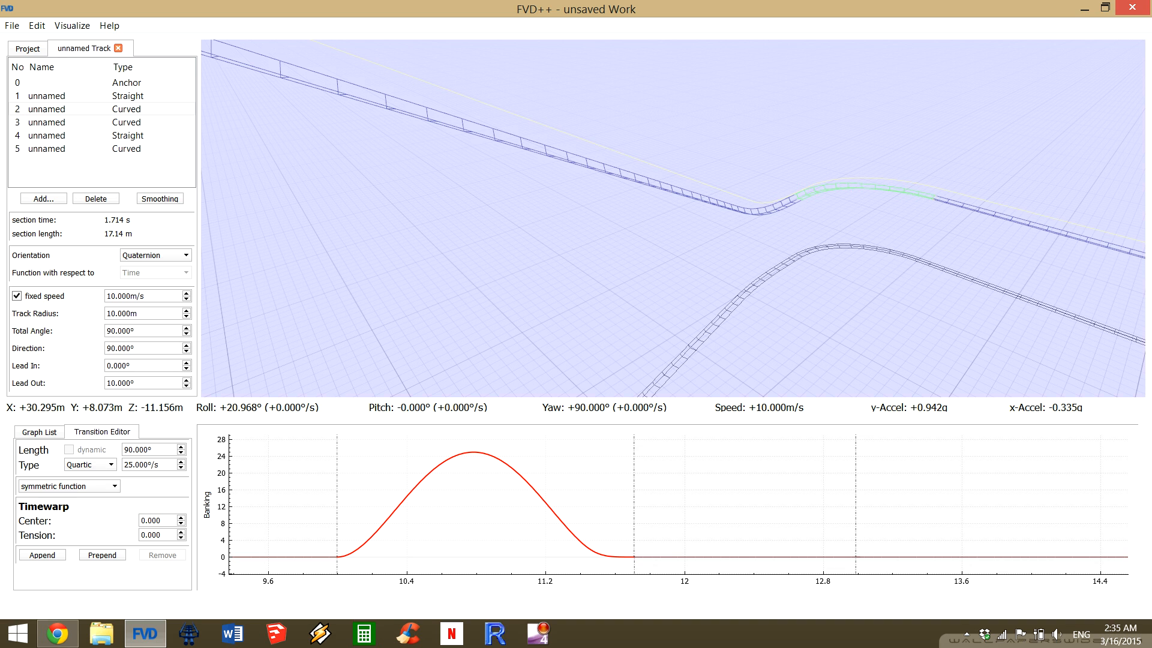
# Review sections 3, 4 and 5 against the banking graph, and return to the climbing curve, section 3.
pyautogui.click(60, 122)
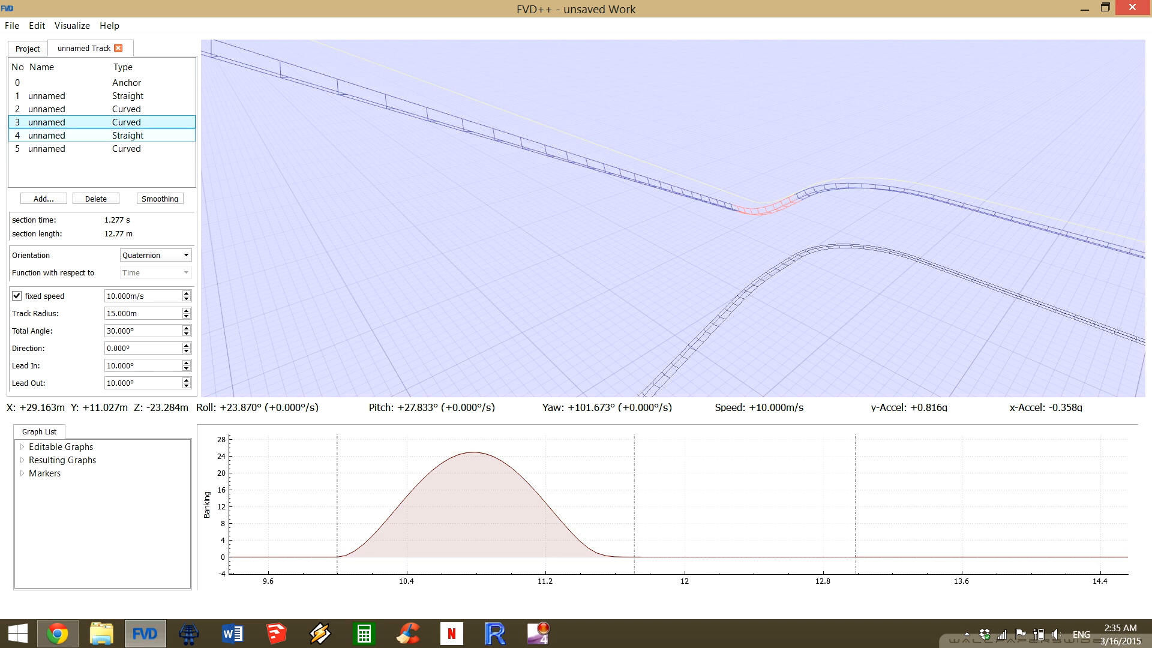
pyautogui.click(60, 136)
pyautogui.click(60, 149)
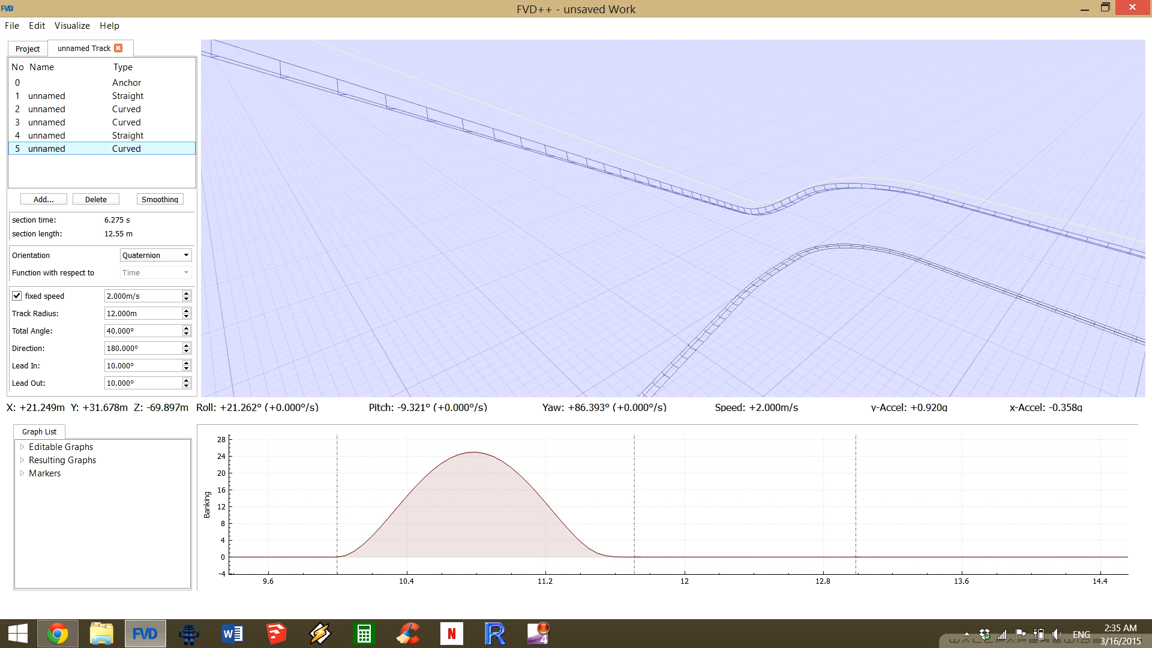
pyautogui.click(60, 123)
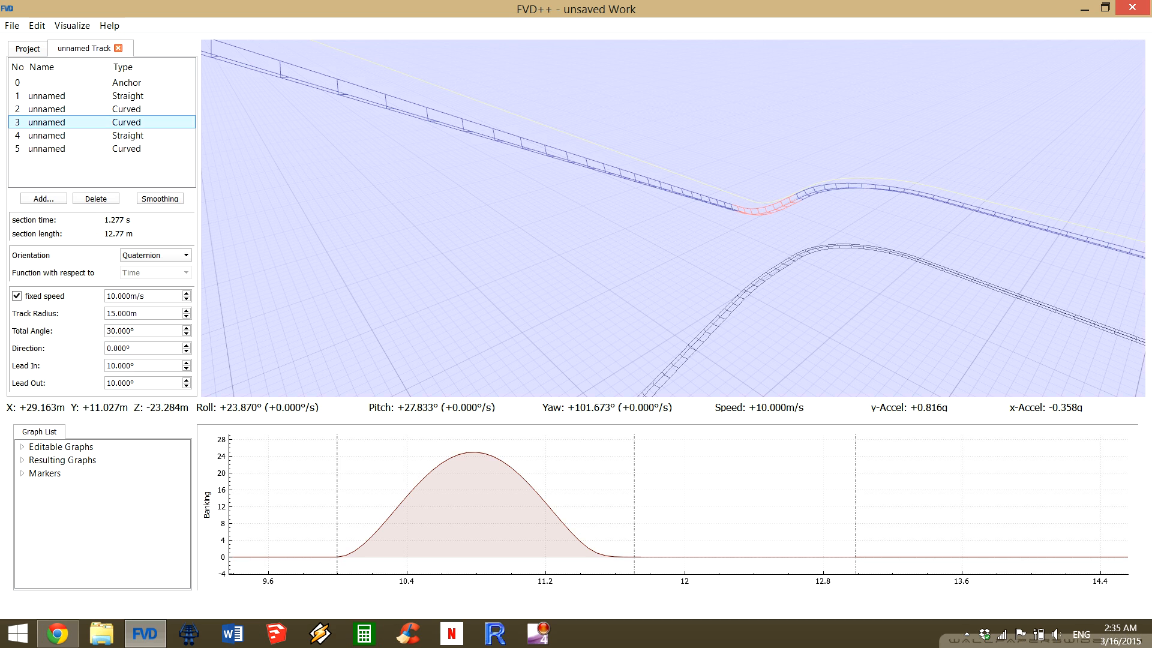
# Select section 2's banking transition, and inspect the curve together with the surrounding track from a wider viewpoint.
pyautogui.click(60, 109)
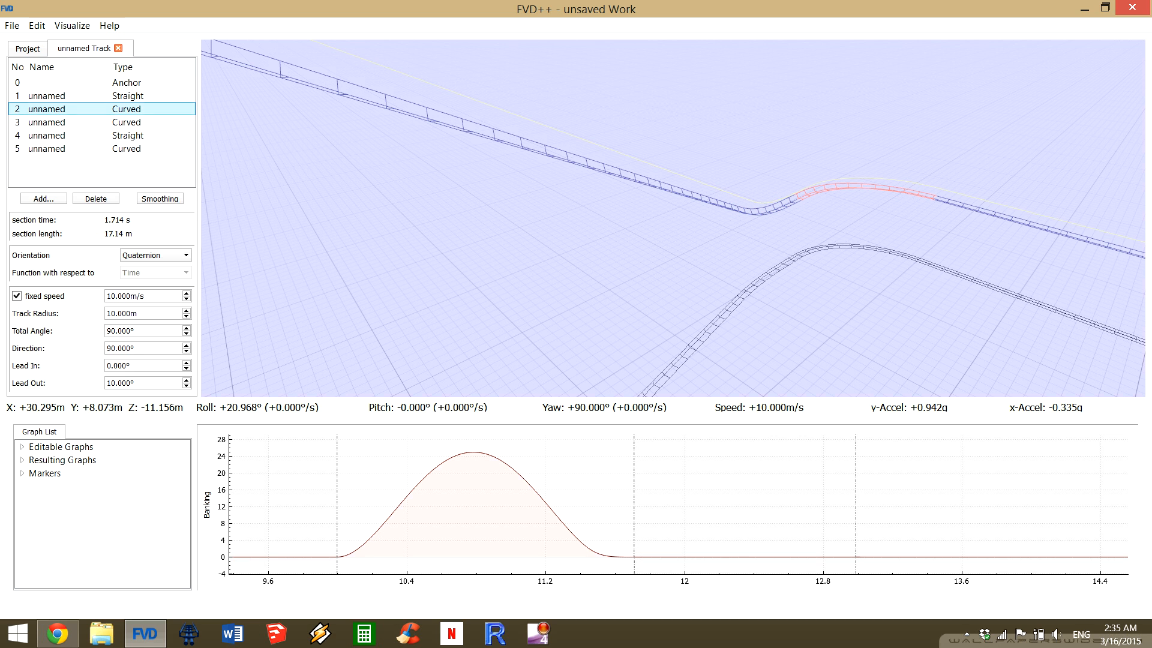
pyautogui.click(459, 454)
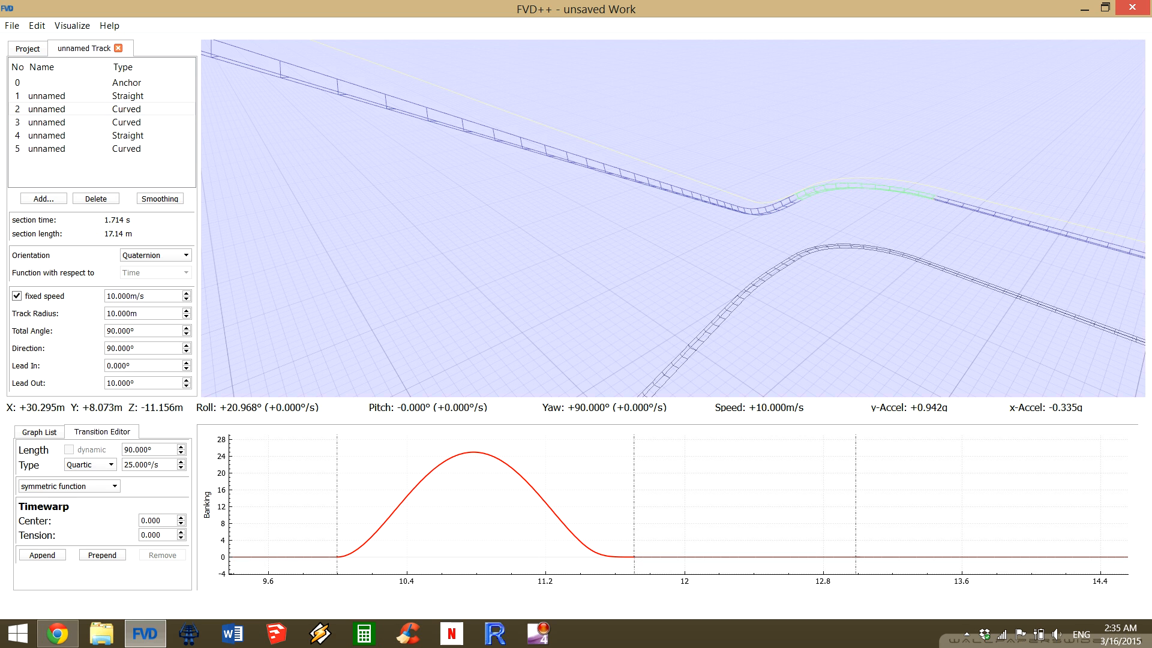
pyautogui.click(558, 474)
pyautogui.moveTo(672, 218); pyautogui.dragTo(454, 153)
pyautogui.press('s')
pyautogui.press('s')
pyautogui.press('a')
pyautogui.press('a')
pyautogui.press('d')
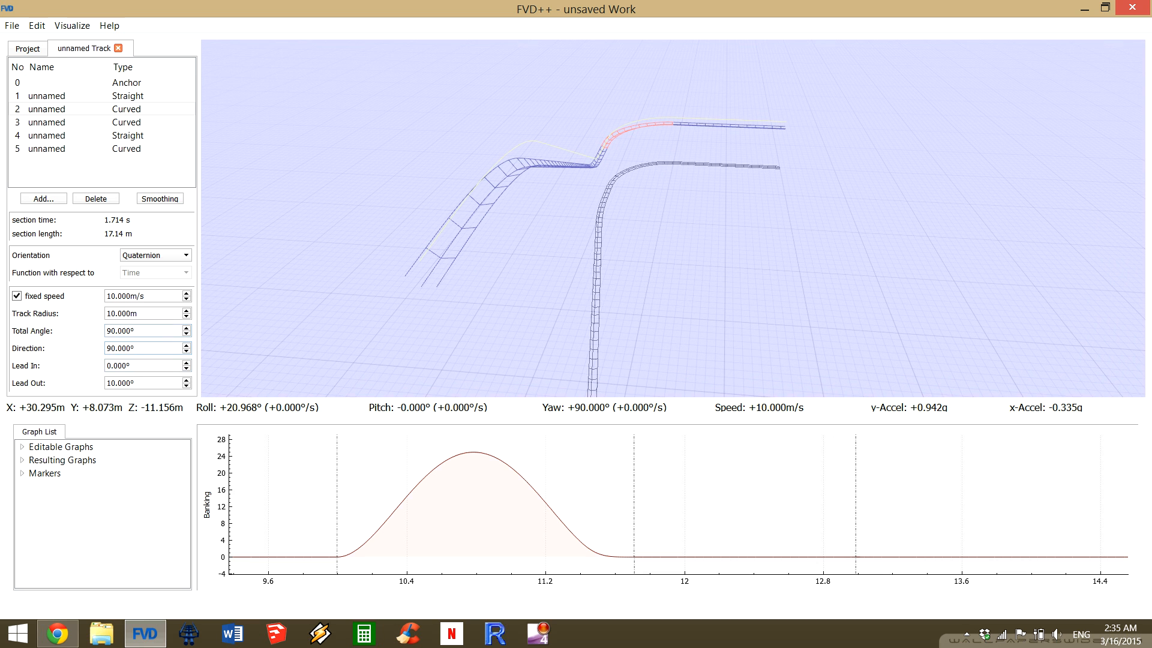
# Try the Cubic and Quintic types for section 2's banking transition.
pyautogui.click(471, 510)
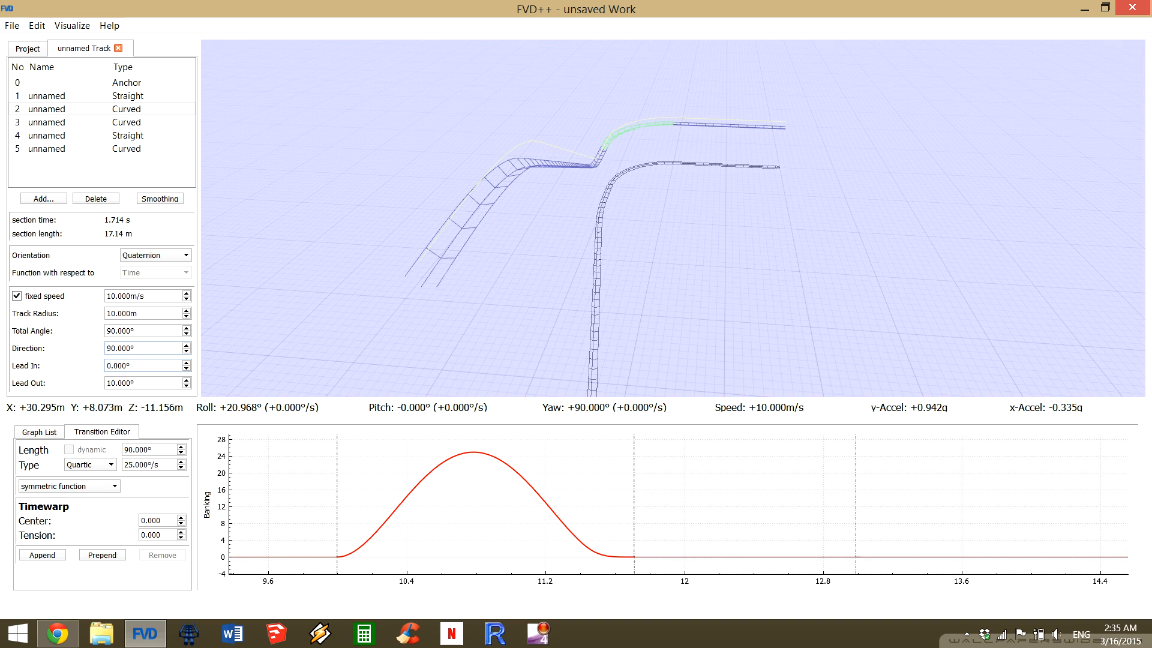
pyautogui.click(91, 465)
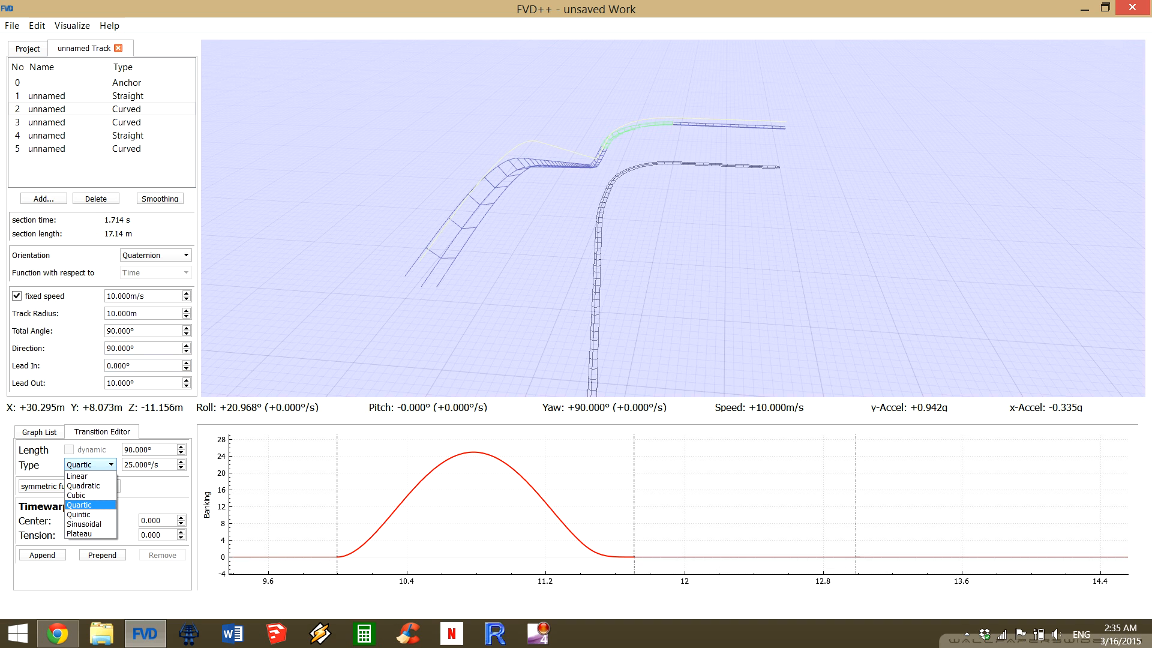
pyautogui.press('Down')
pyautogui.press('Up')
pyautogui.press('Up')
pyautogui.press('Return')
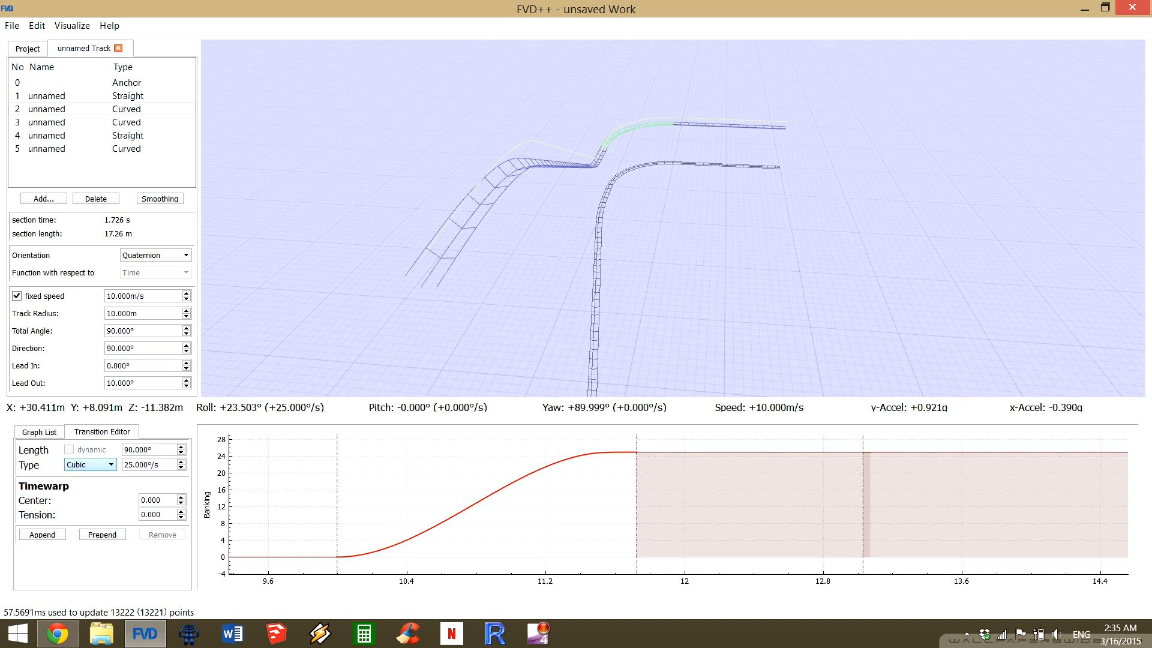
pyautogui.click(91, 465)
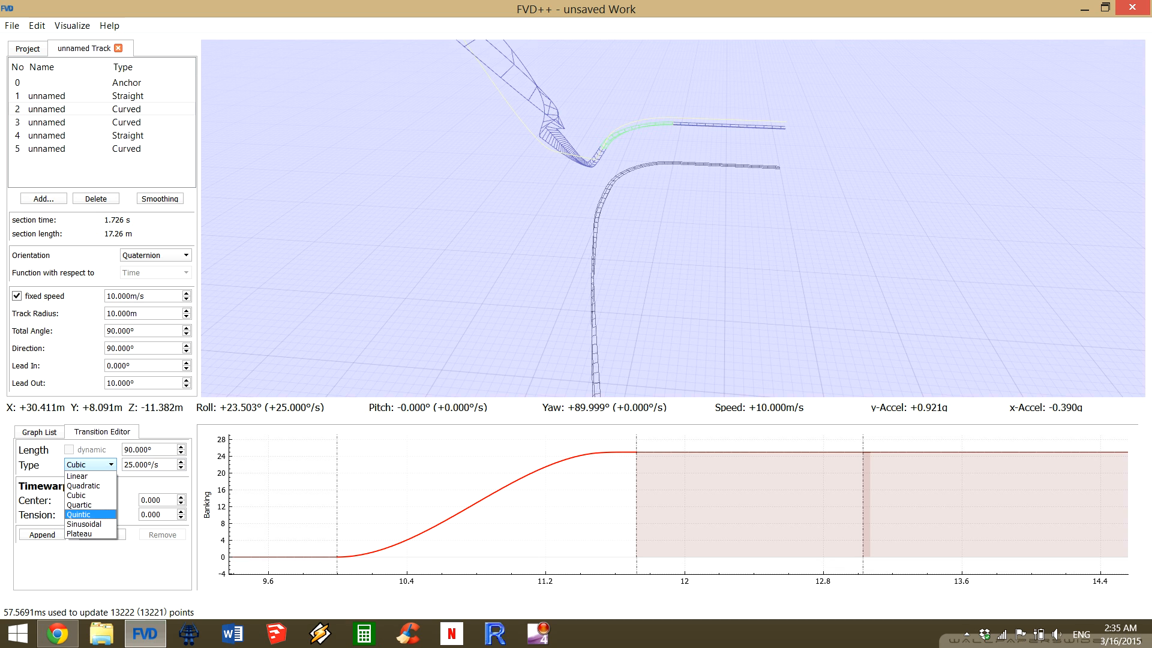
pyautogui.click(91, 514)
# Try the Sinusoidal and Plateau types for section 2's banking transition.
pyautogui.click(90, 465)
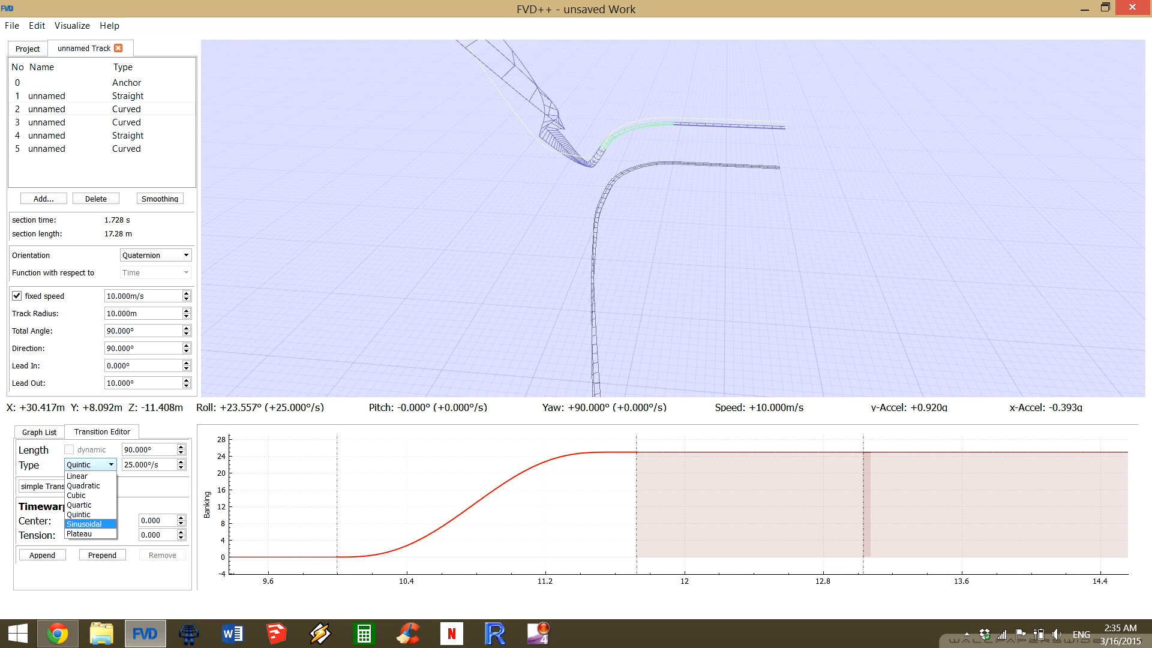
pyautogui.press('Return')
pyautogui.click(90, 465)
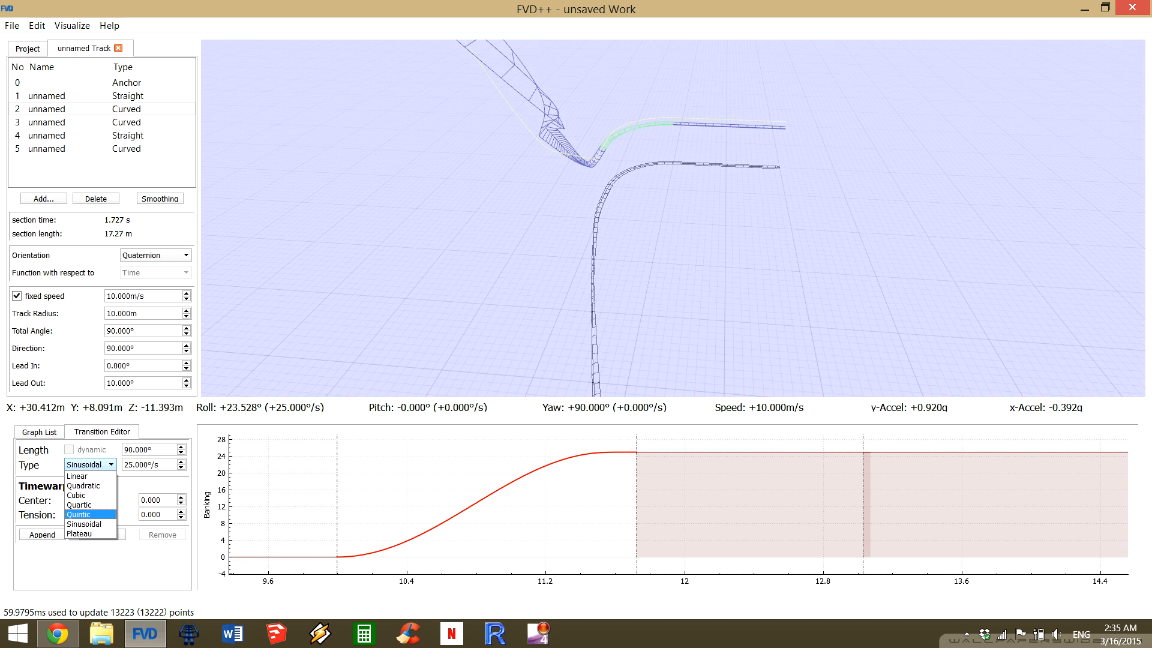
pyautogui.click(91, 533)
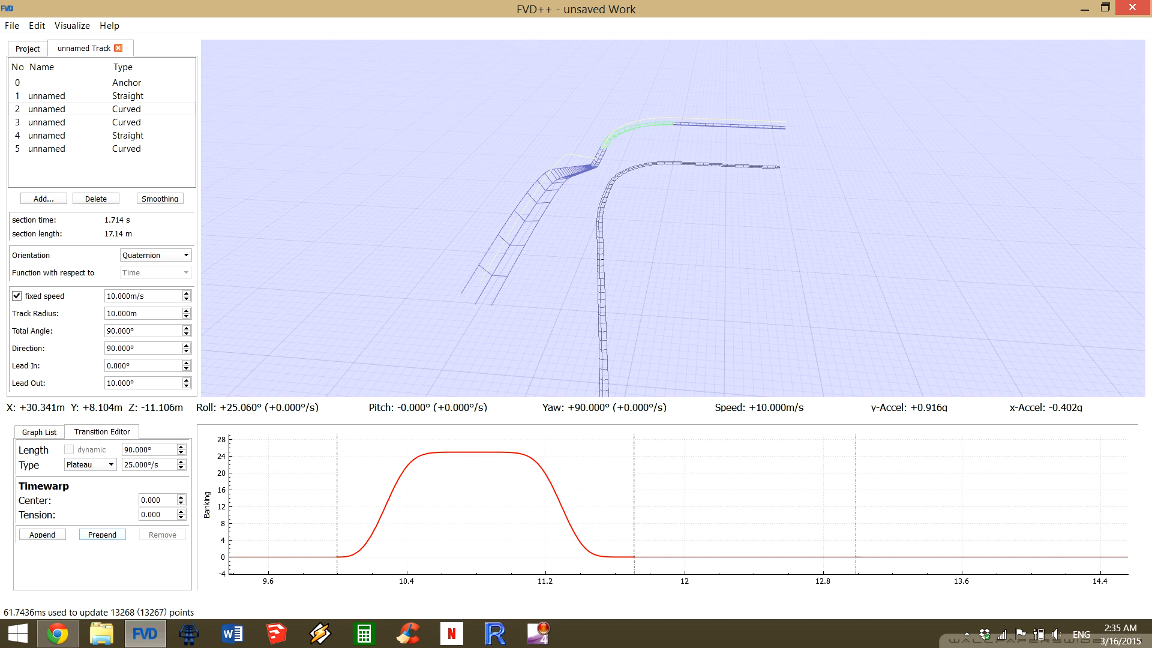
# Restore the Quartic type for section 2's banking transition, and set its rate to 0°/s.
pyautogui.click(90, 465)
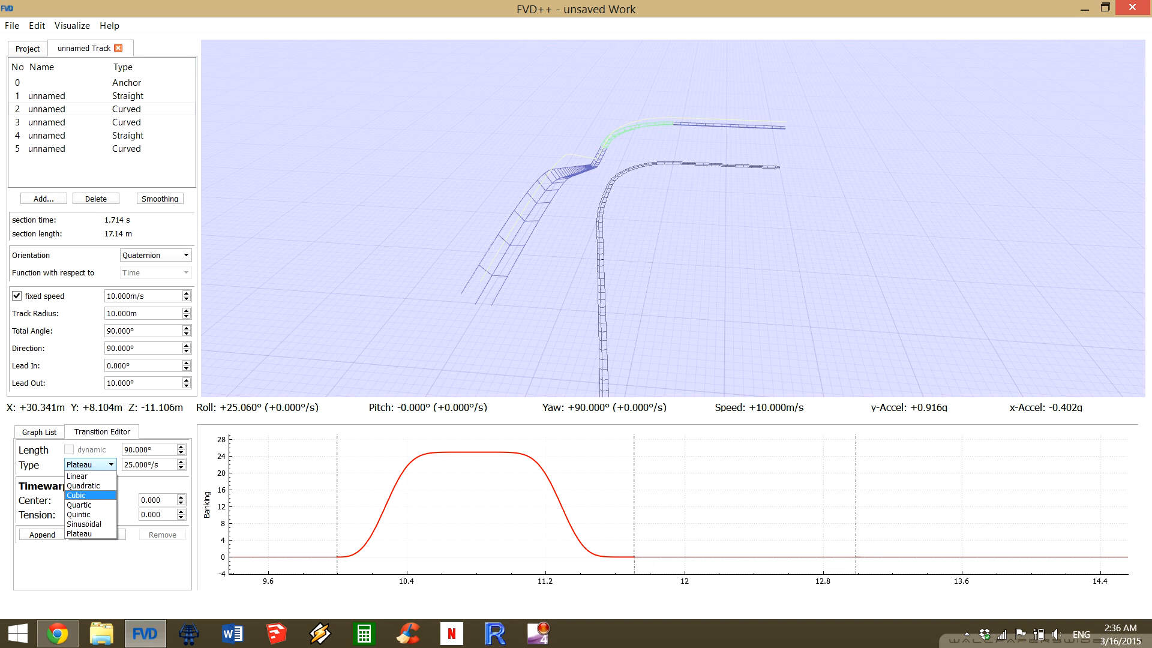
pyautogui.click(91, 505)
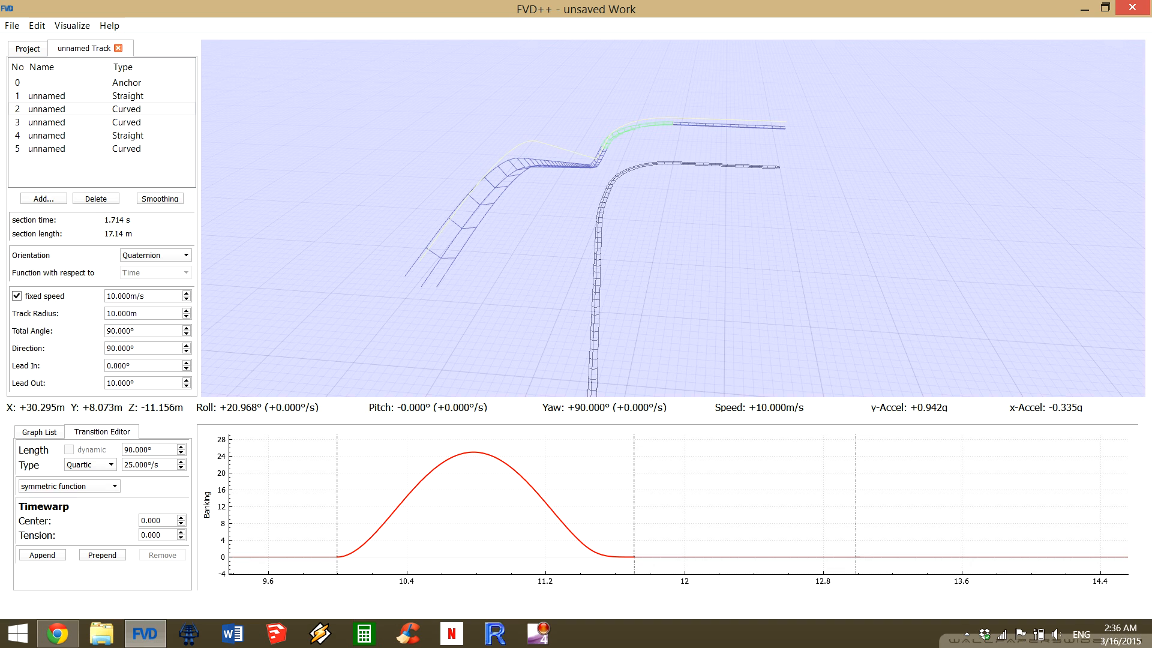
pyautogui.moveTo(160, 465); pyautogui.dragTo(121, 466)
pyautogui.write('0')
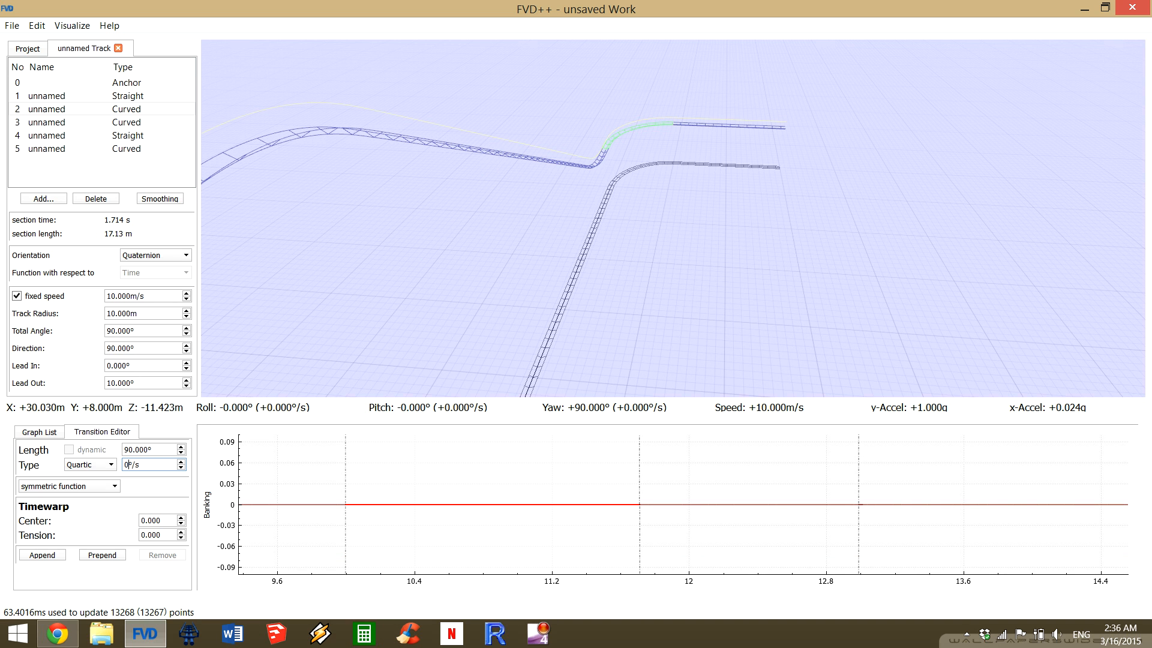
# Inspect the unbanked curve and the climbing track beyond it from both sides.
pyautogui.moveTo(600, 219); pyautogui.dragTo(354, 222)
pyautogui.press('a')
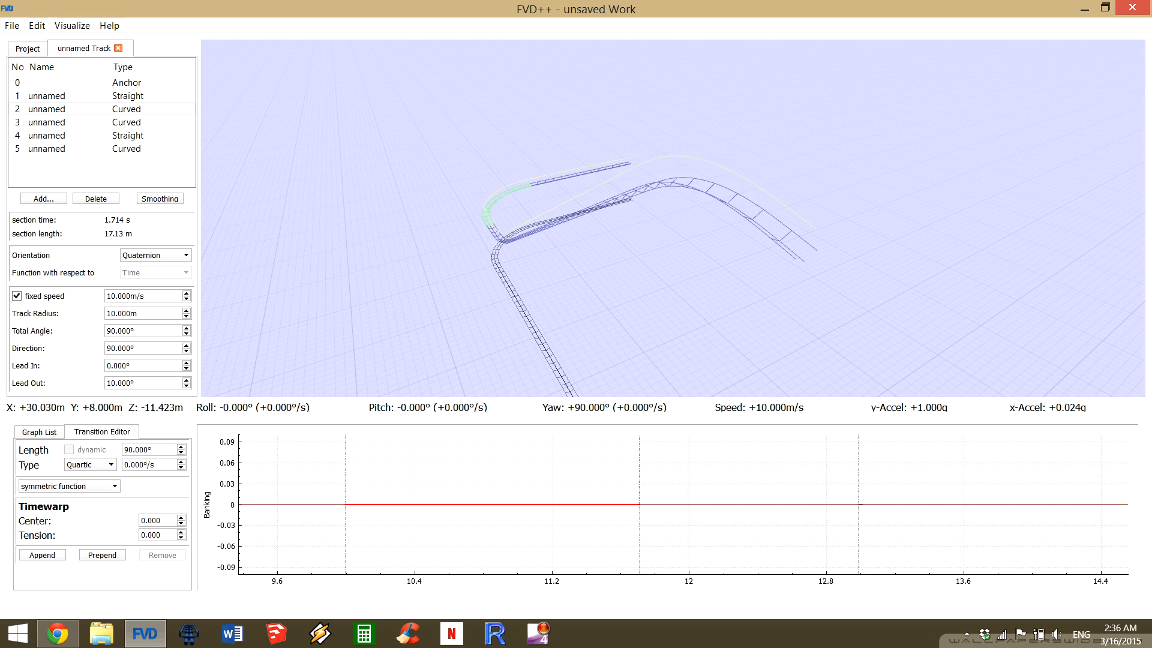
pyautogui.press('a')
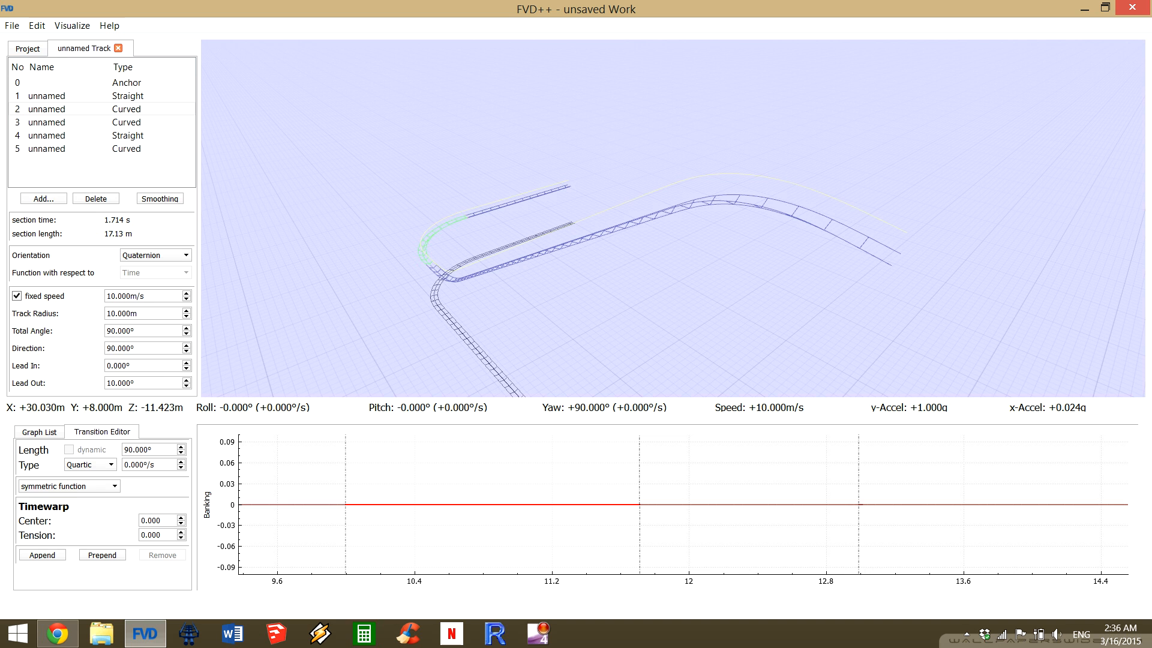
pyautogui.press('a')
pyautogui.press('d')
pyautogui.press('d')
pyautogui.press('d')
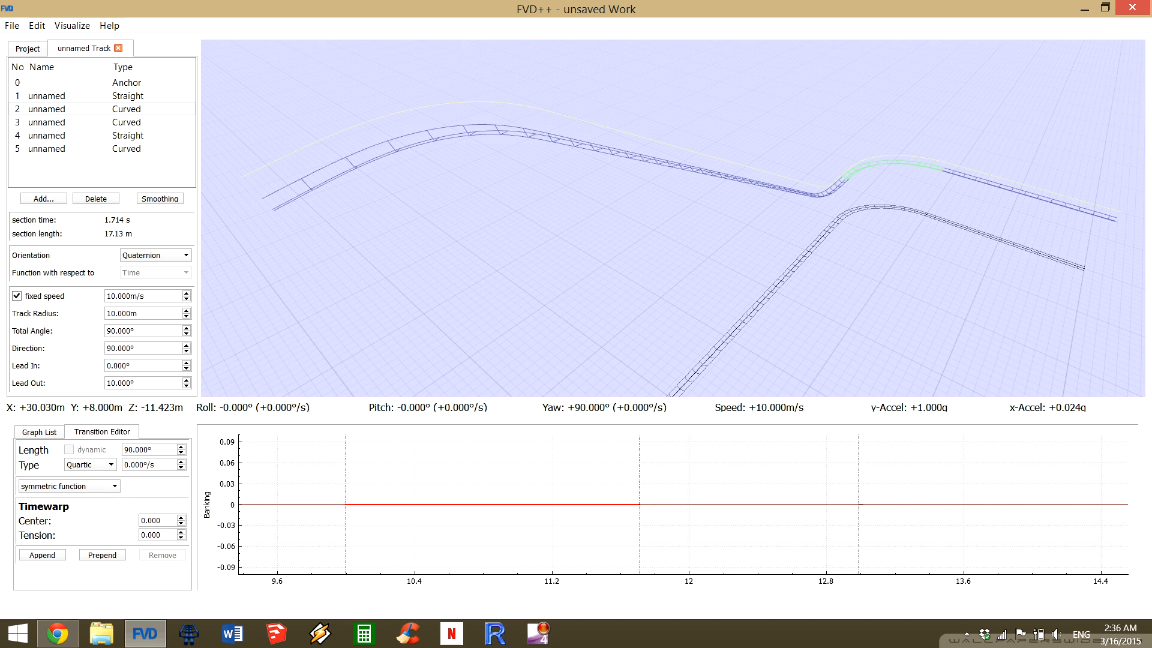
# Try the Euler orientation for section 2, and switch it back to Quaternion.
pyautogui.click(155, 256)
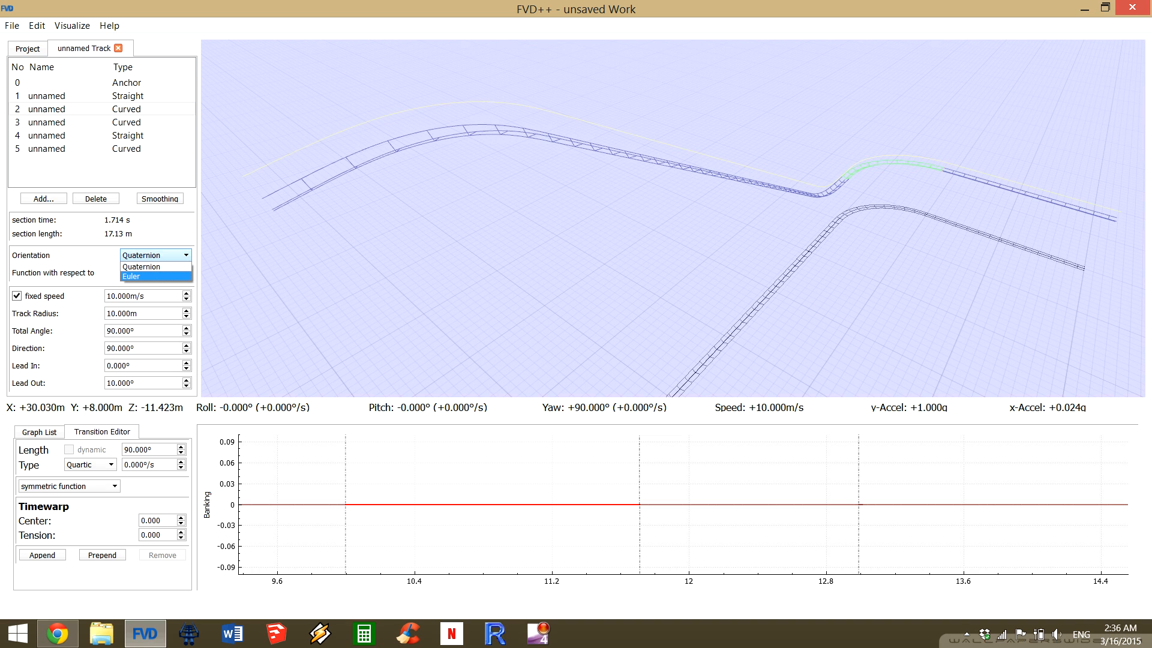
pyautogui.click(150, 276)
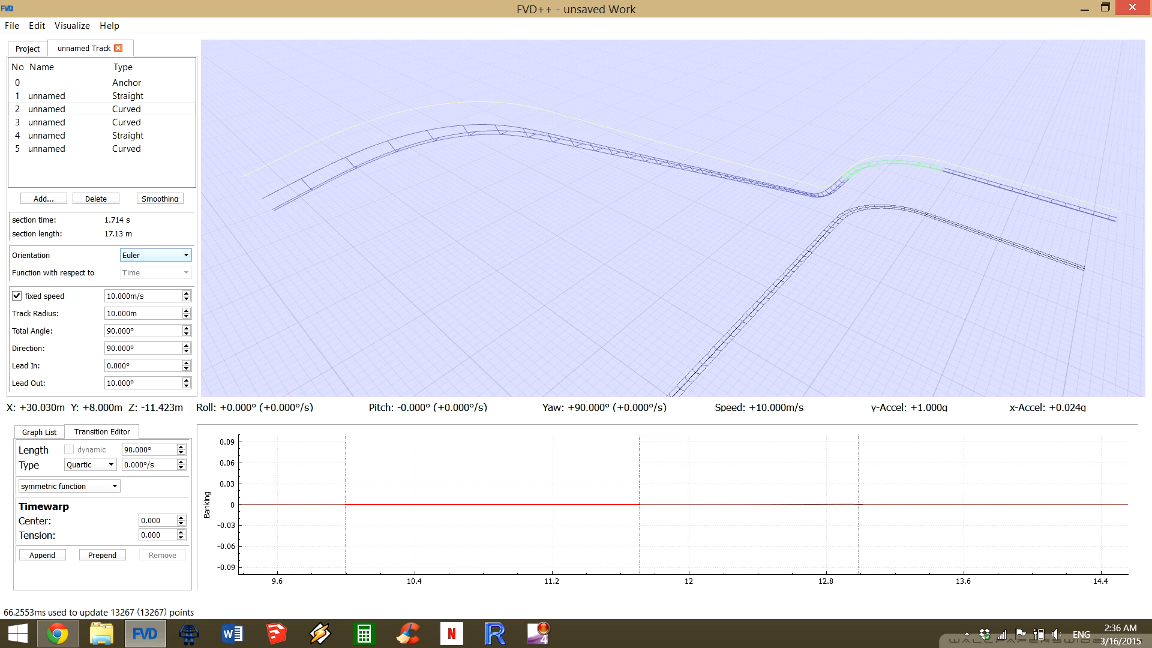
pyautogui.click(156, 255)
pyautogui.press('Return')
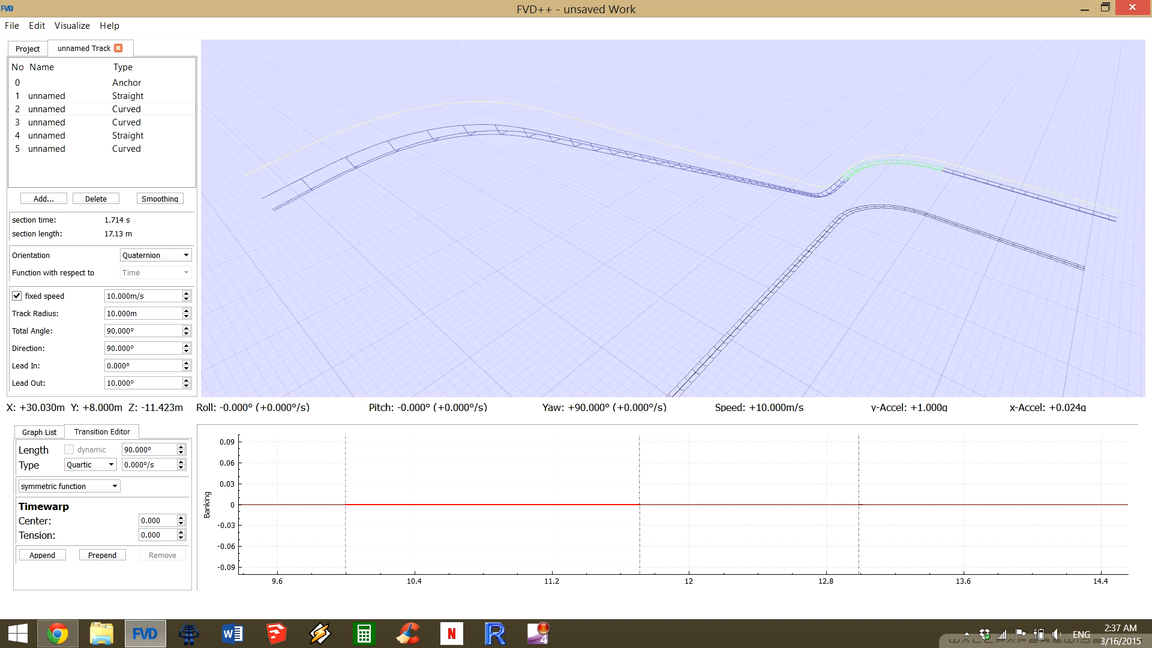
# Review section 2's orientation options and the section types that can be added to the track.
pyautogui.click(156, 256)
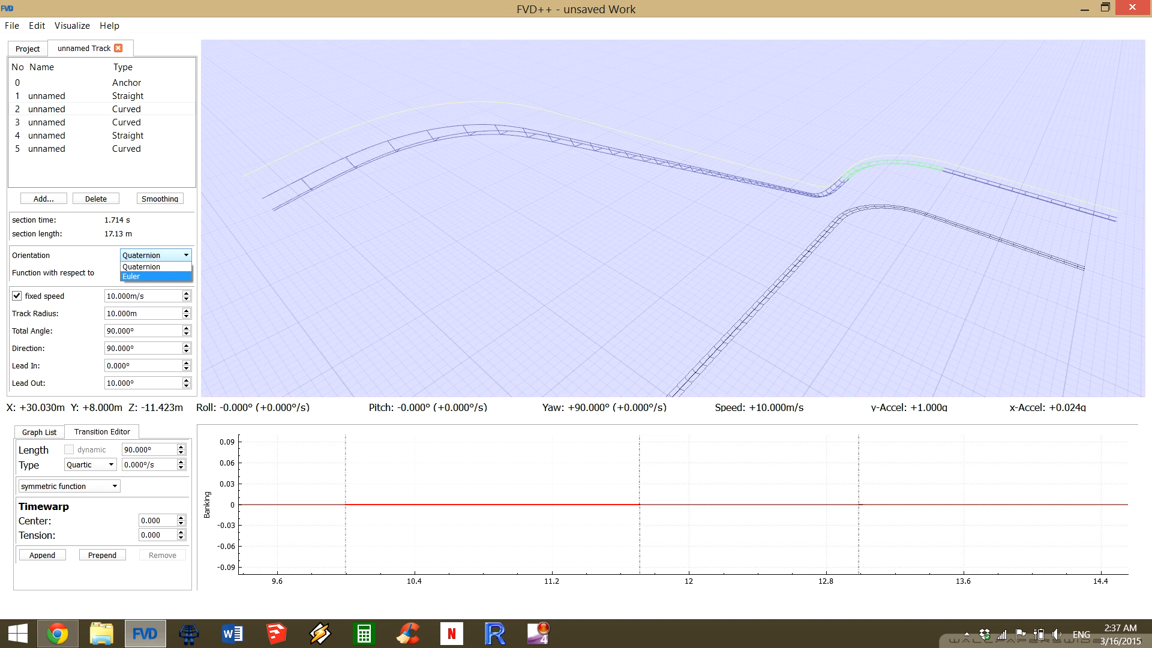
pyautogui.press('Escape')
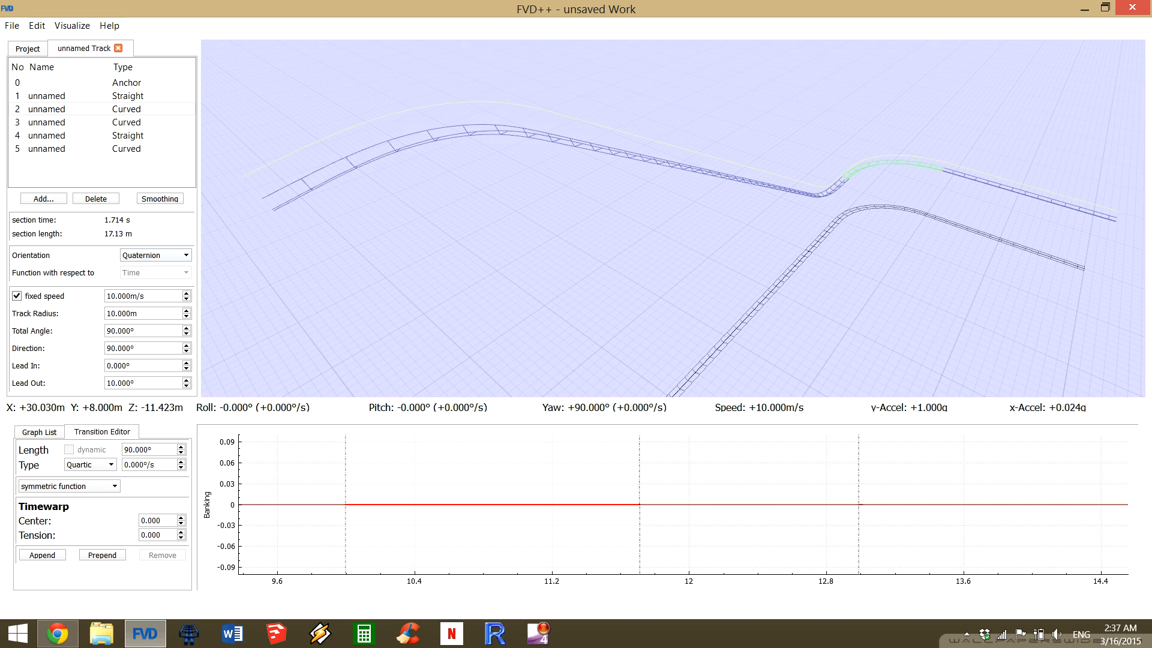
pyautogui.click(54, 196)
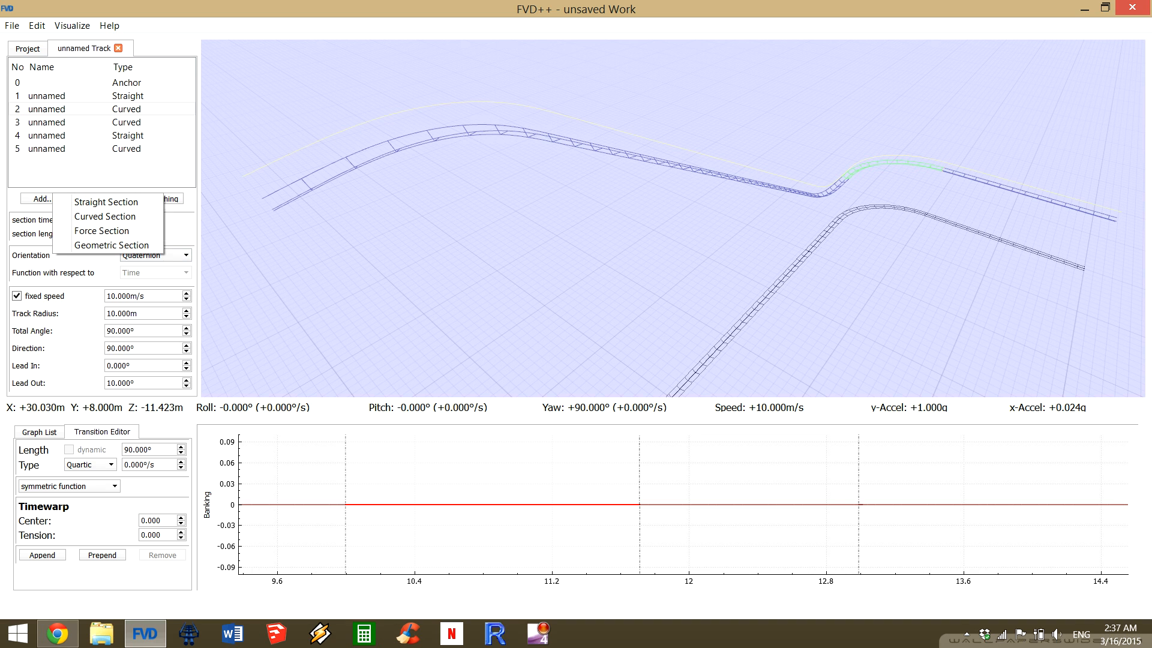
pyautogui.press('Escape')
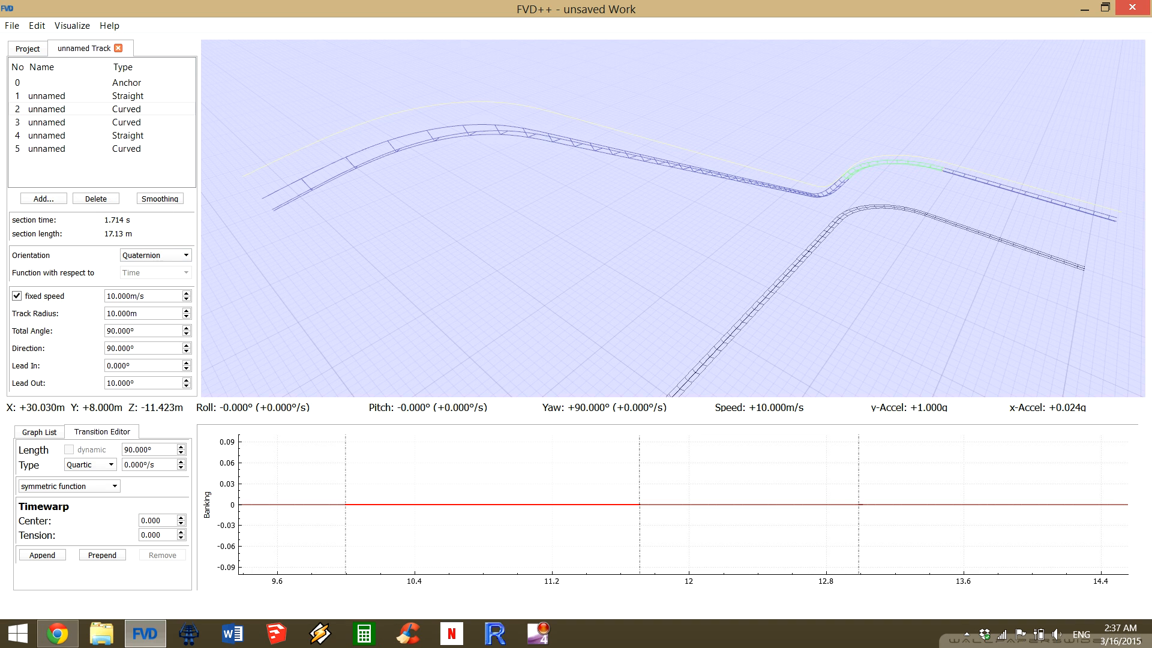
pyautogui.click(156, 256)
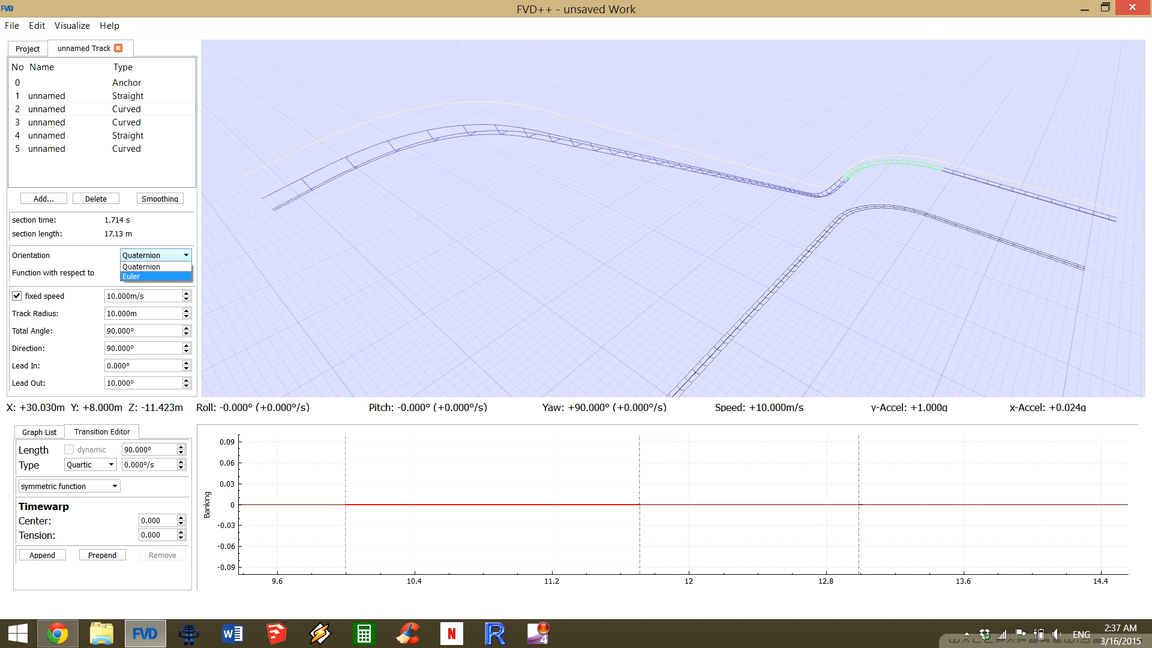
pyautogui.press('Escape')
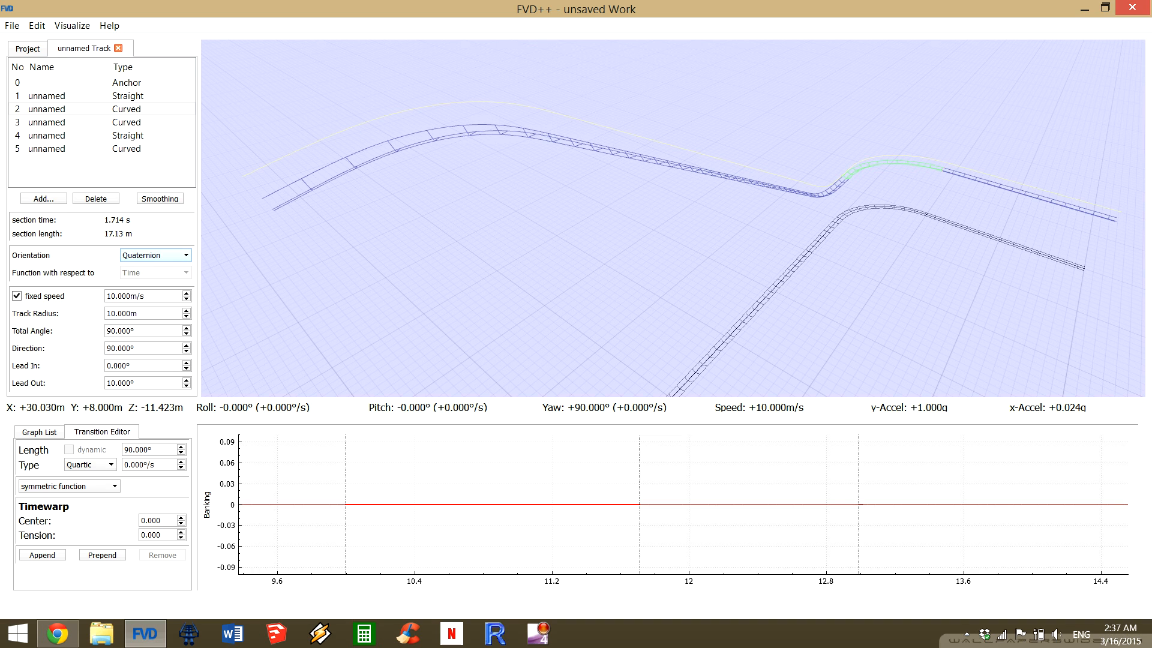
pyautogui.click(156, 255)
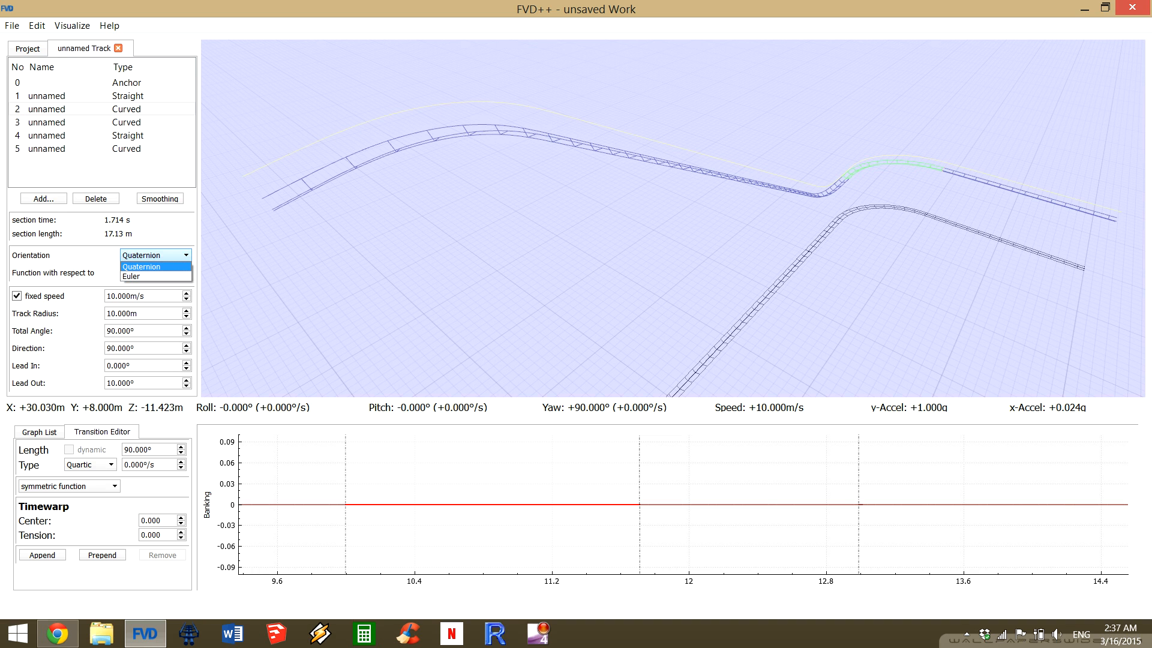
pyautogui.click(156, 256)
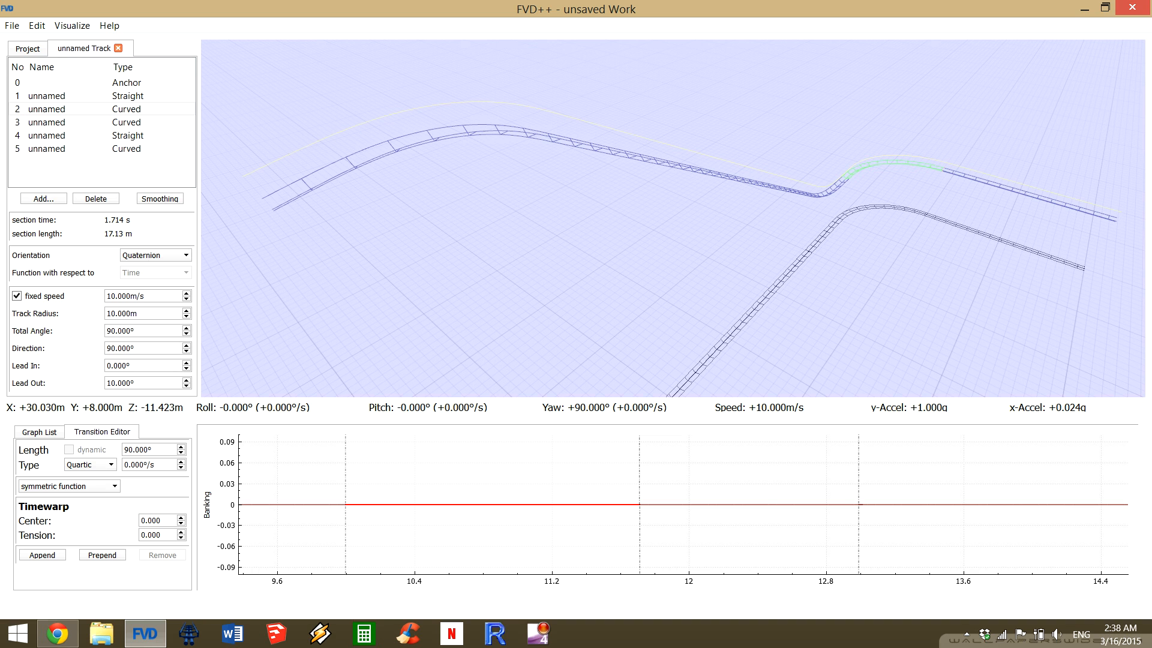
# Inspect the whole lift layout, select the final curve, section 5, and show the banking graph through to the track's end.
pyautogui.press('d')
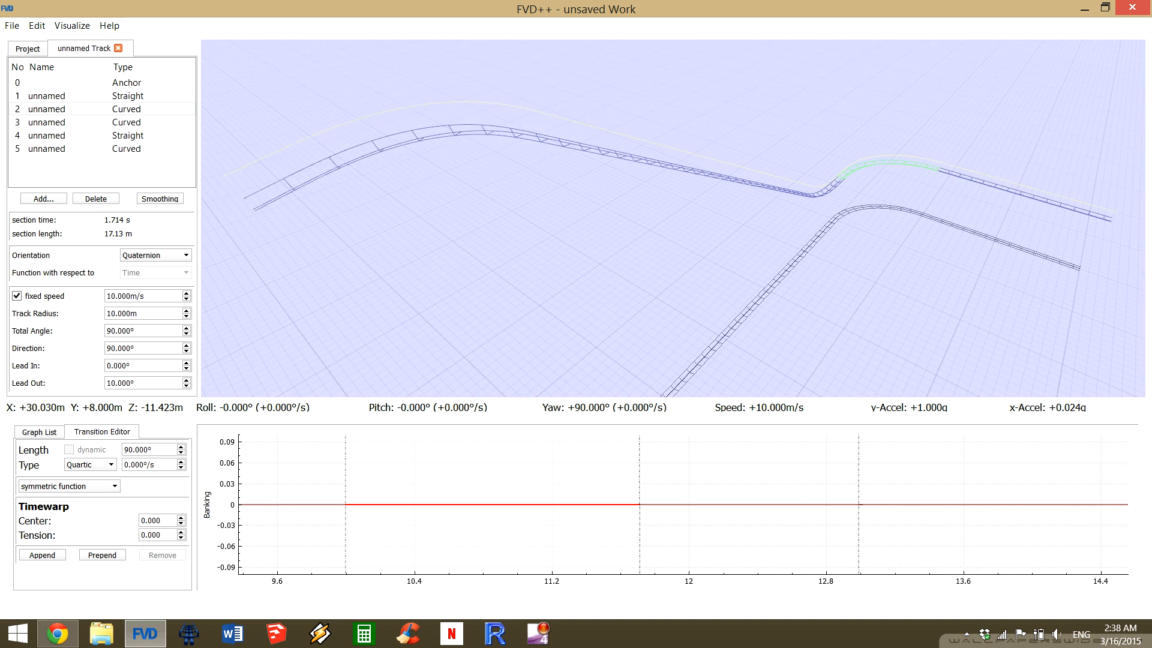
pyautogui.press('d')
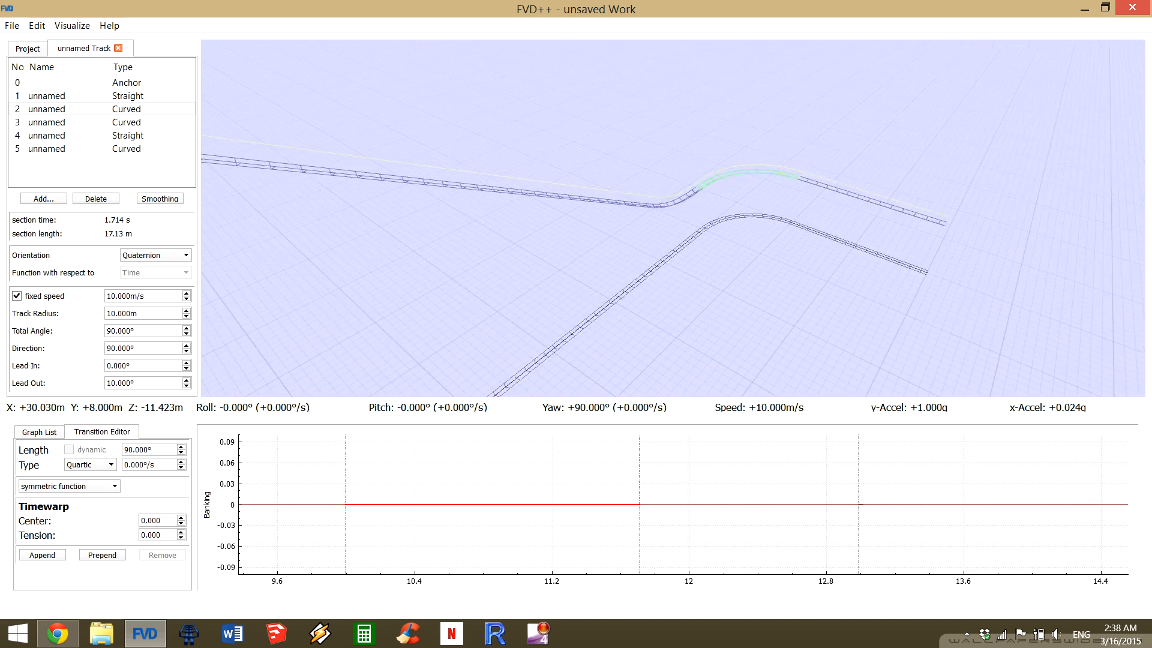
pyautogui.press('d')
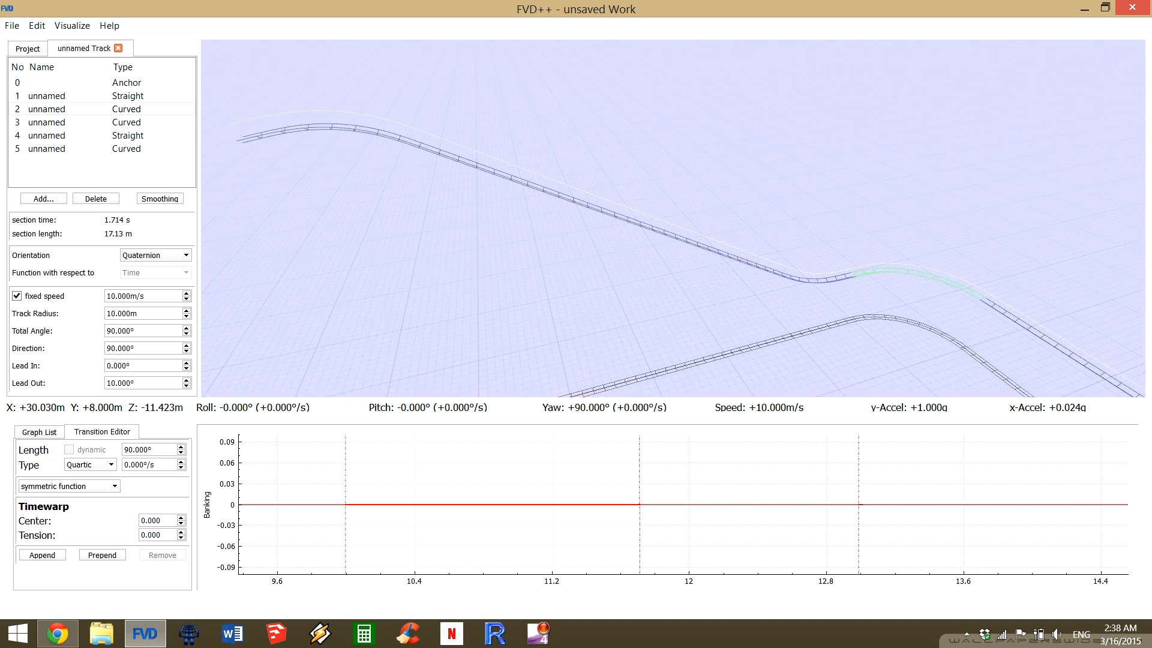
pyautogui.press('d')
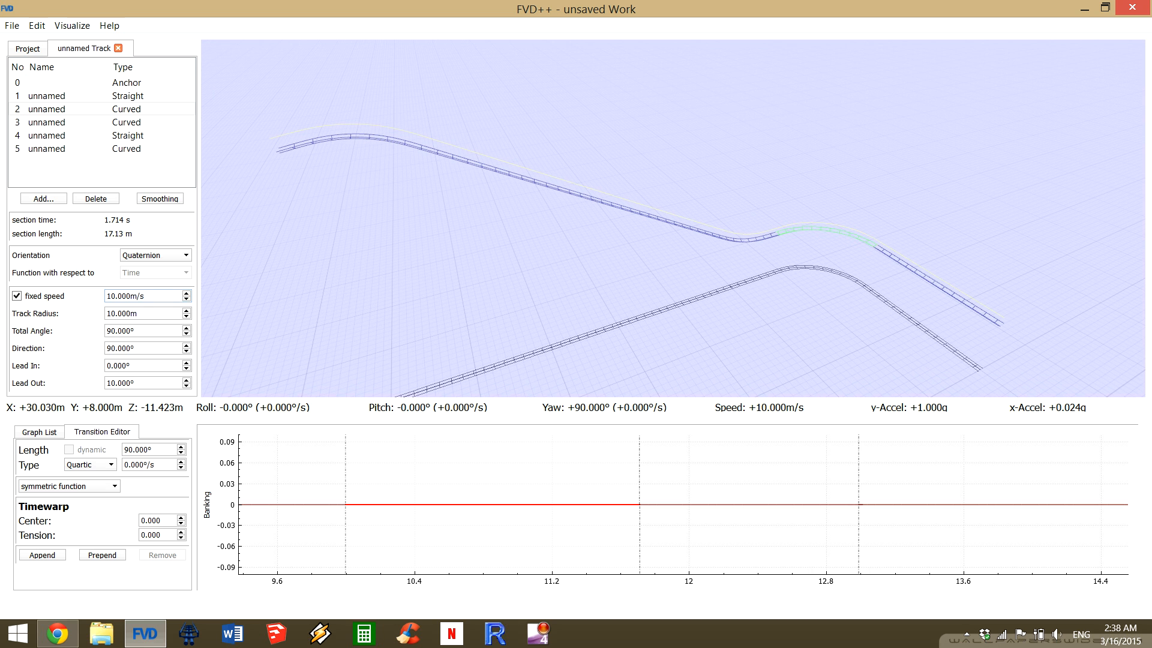
pyautogui.click(142, 383)
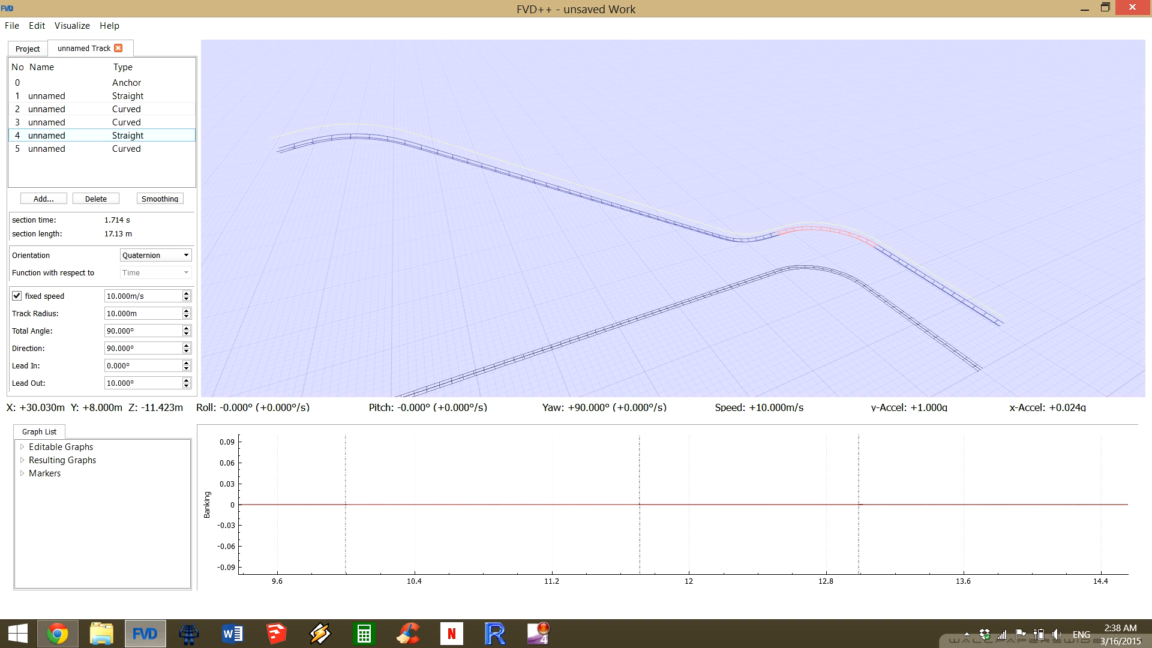
pyautogui.click(66, 149)
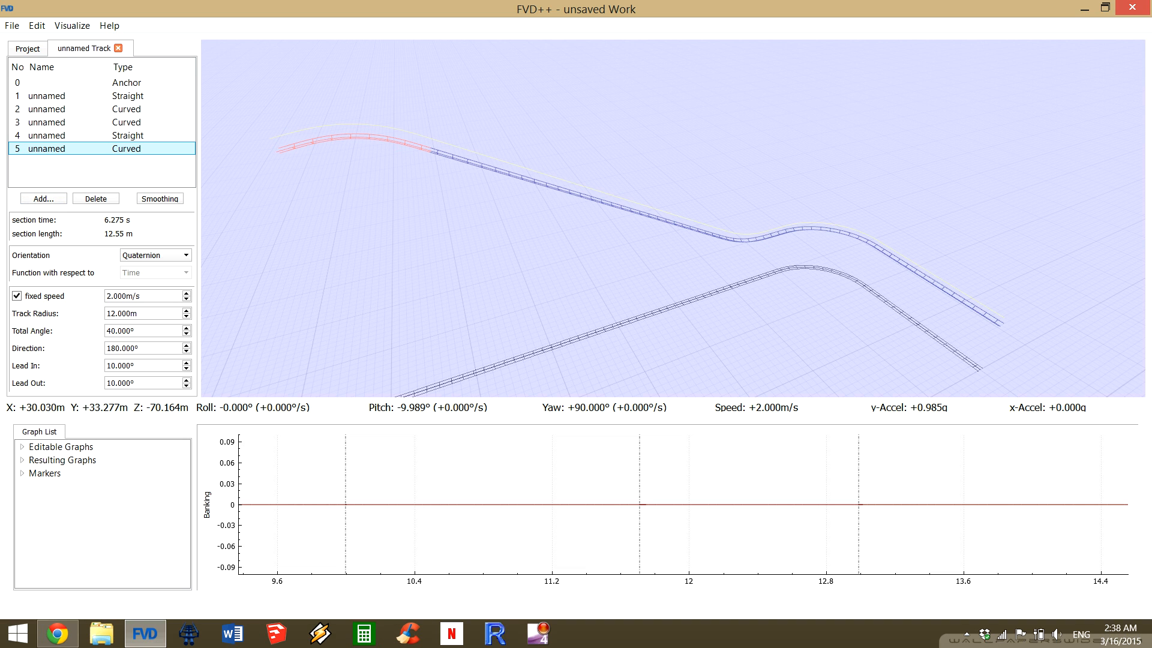
pyautogui.moveTo(900, 510); pyautogui.dragTo(451, 510)
pyautogui.scroll(-6, 490, 510)
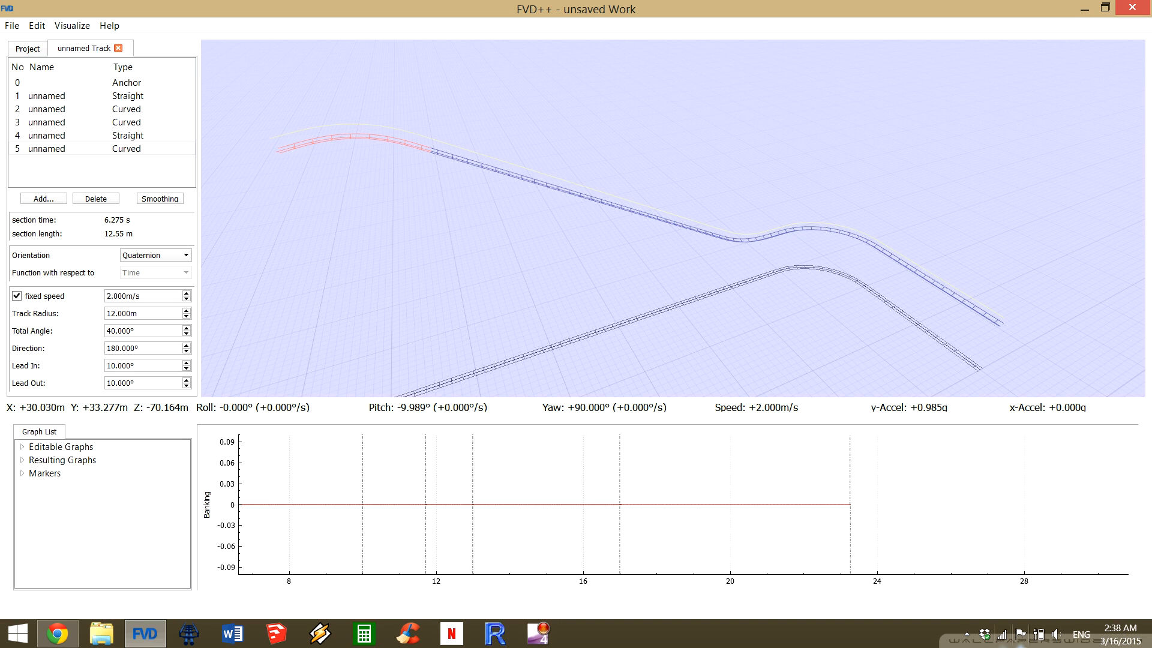
pyautogui.click(966, 633)
pyautogui.rightClick(978, 562)
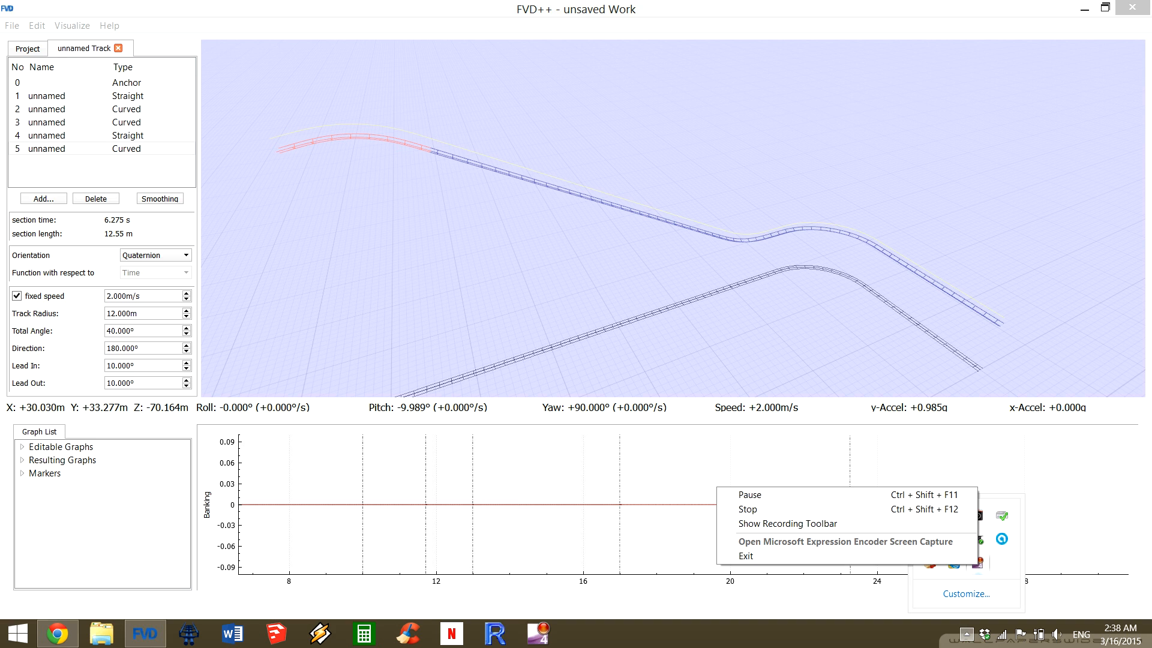